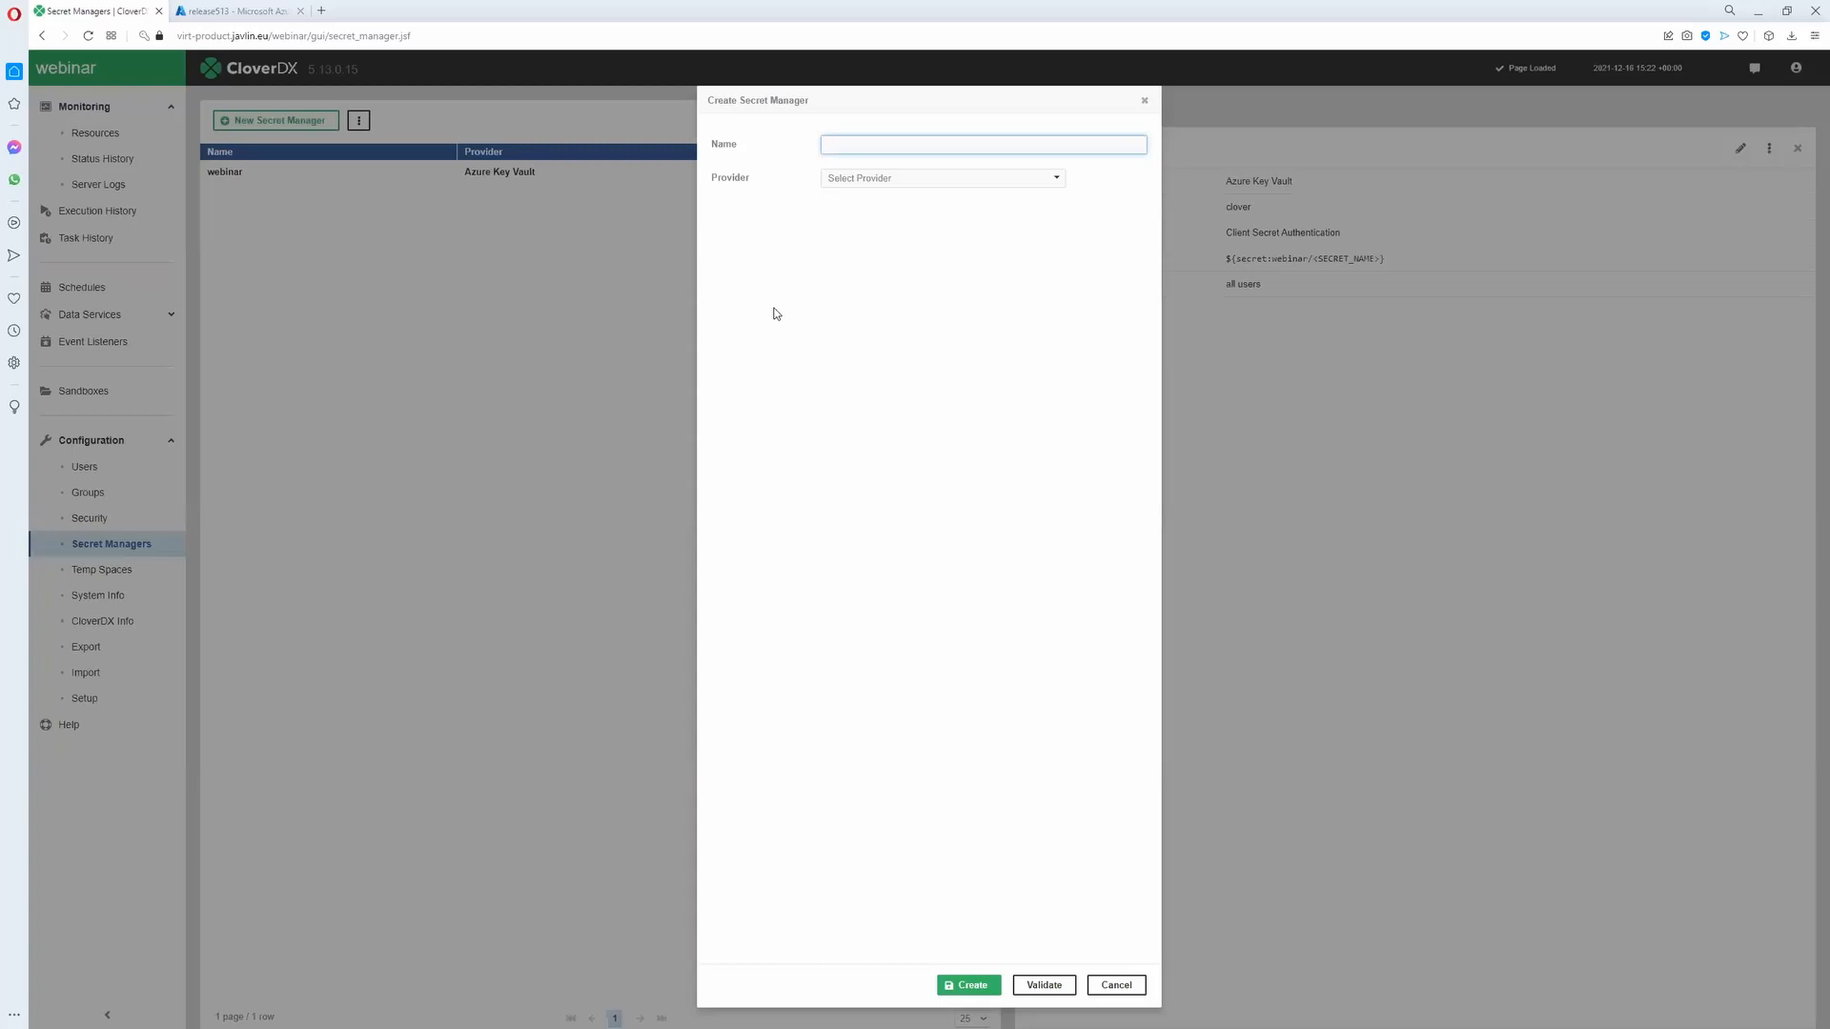
# Step: Fill in the new secret manager as webinar2 with provider Azure Key Vault, Client Secret Authentication and the group all users
pyautogui.write('webinar2')
pyautogui.click(998, 181)
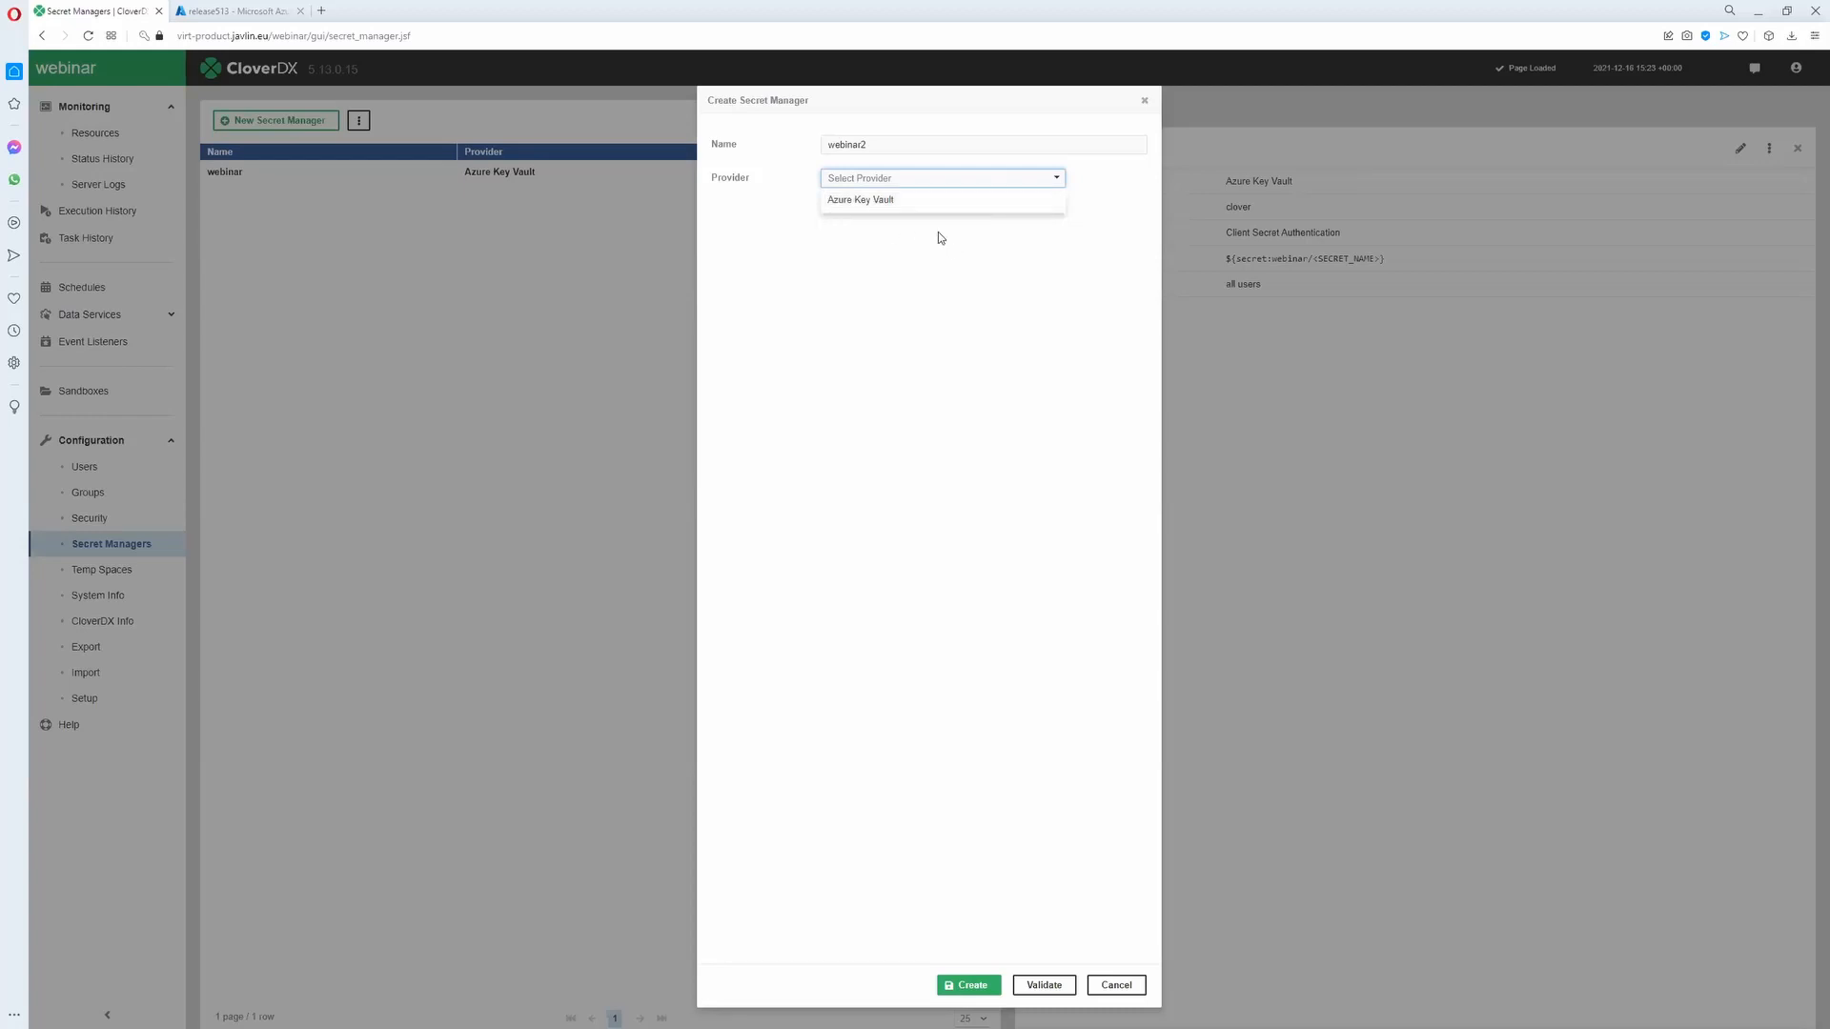
pyautogui.click(925, 204)
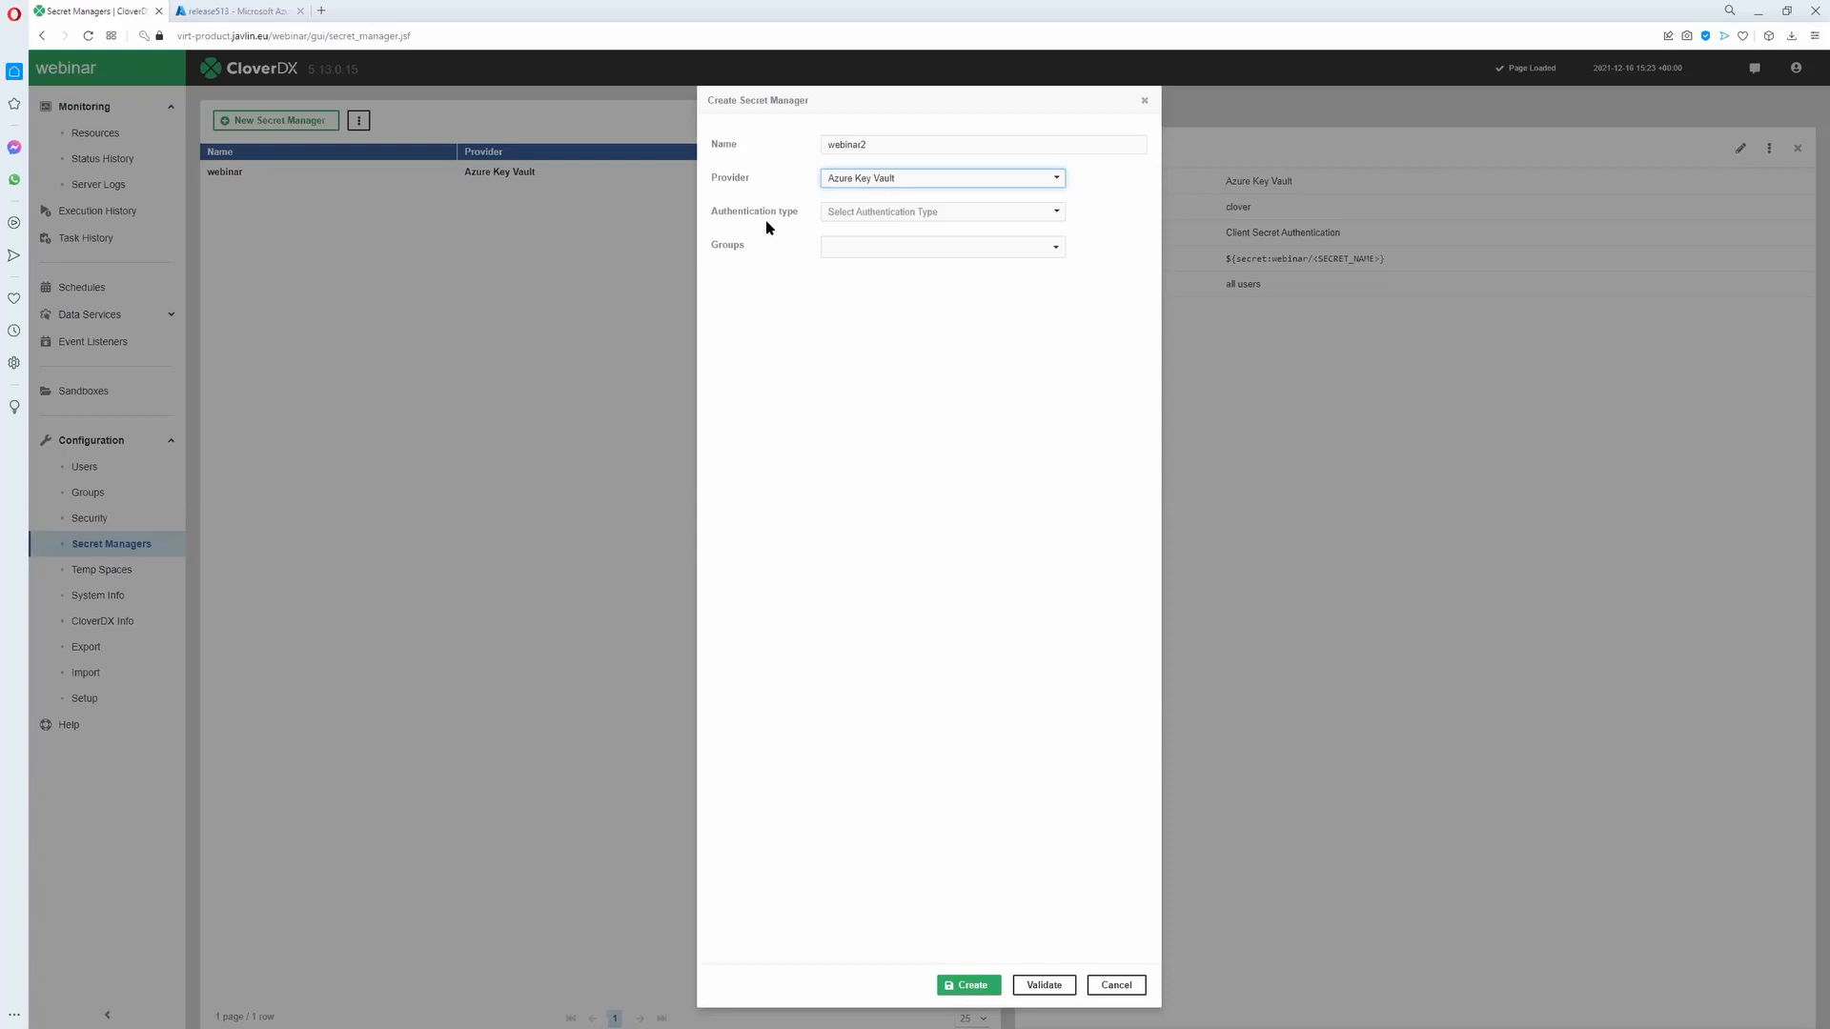
pyautogui.click(859, 211)
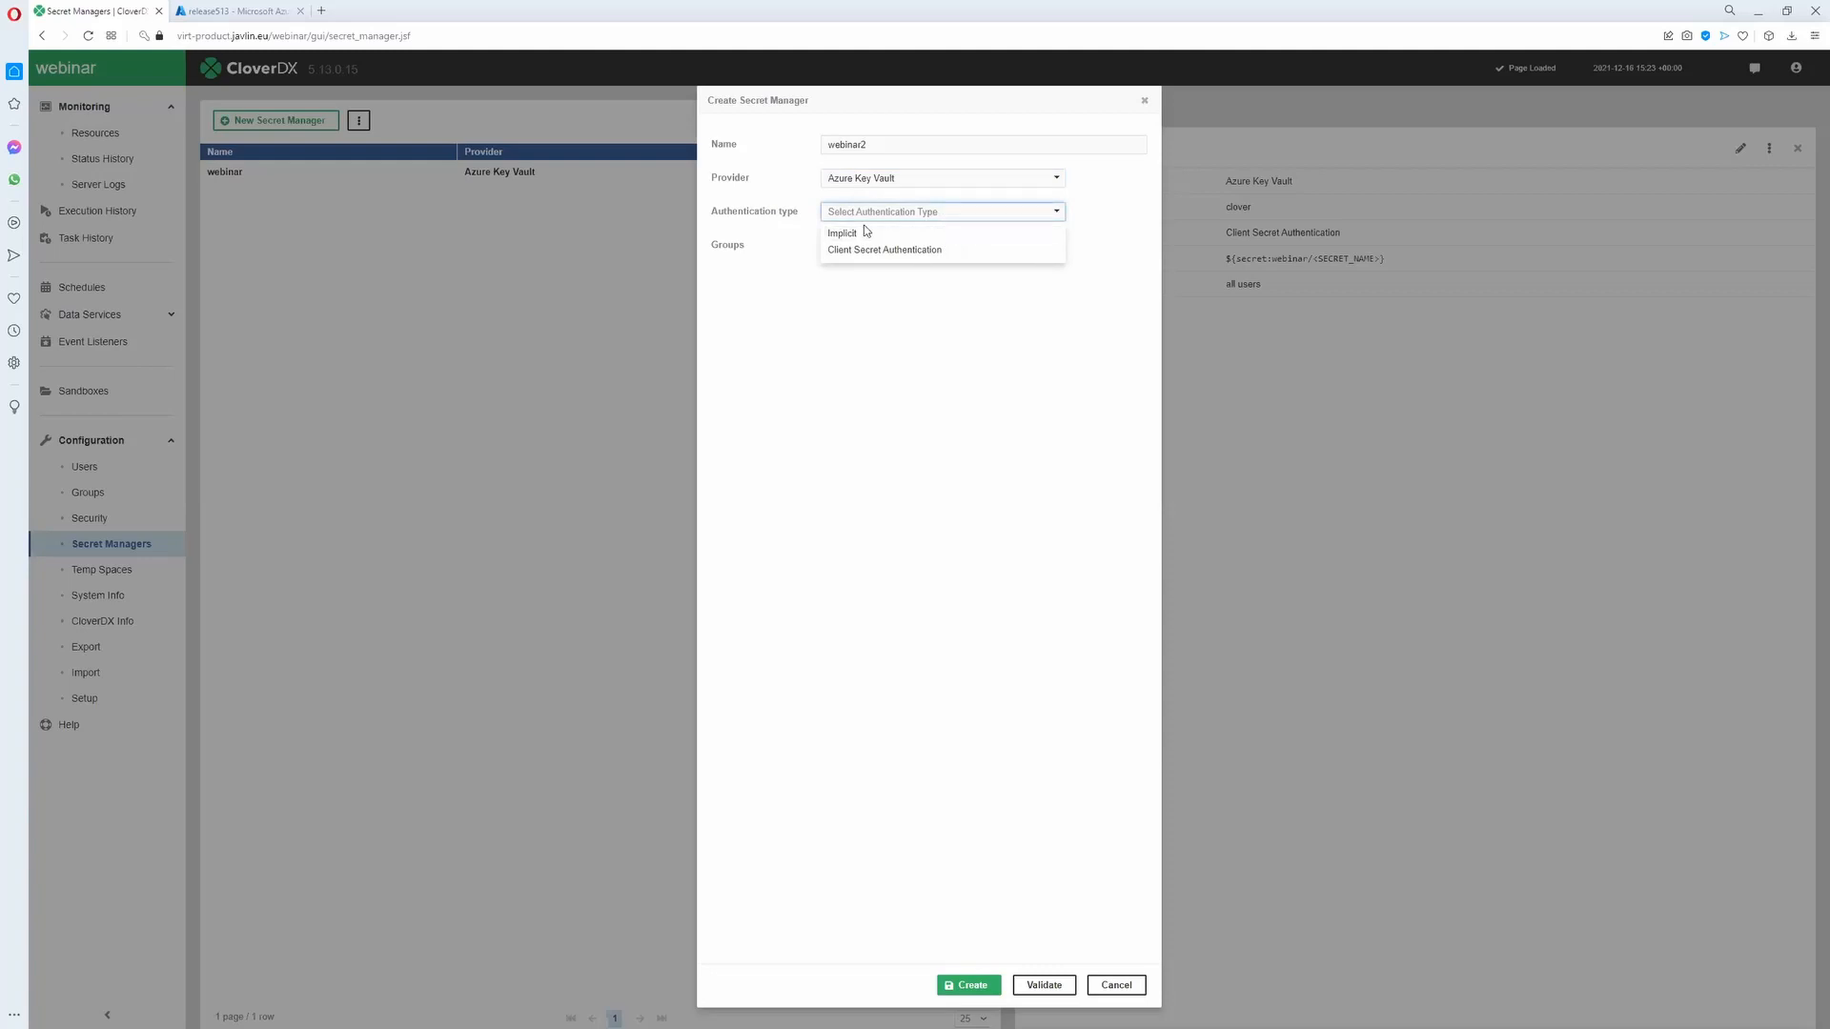
pyautogui.click(969, 251)
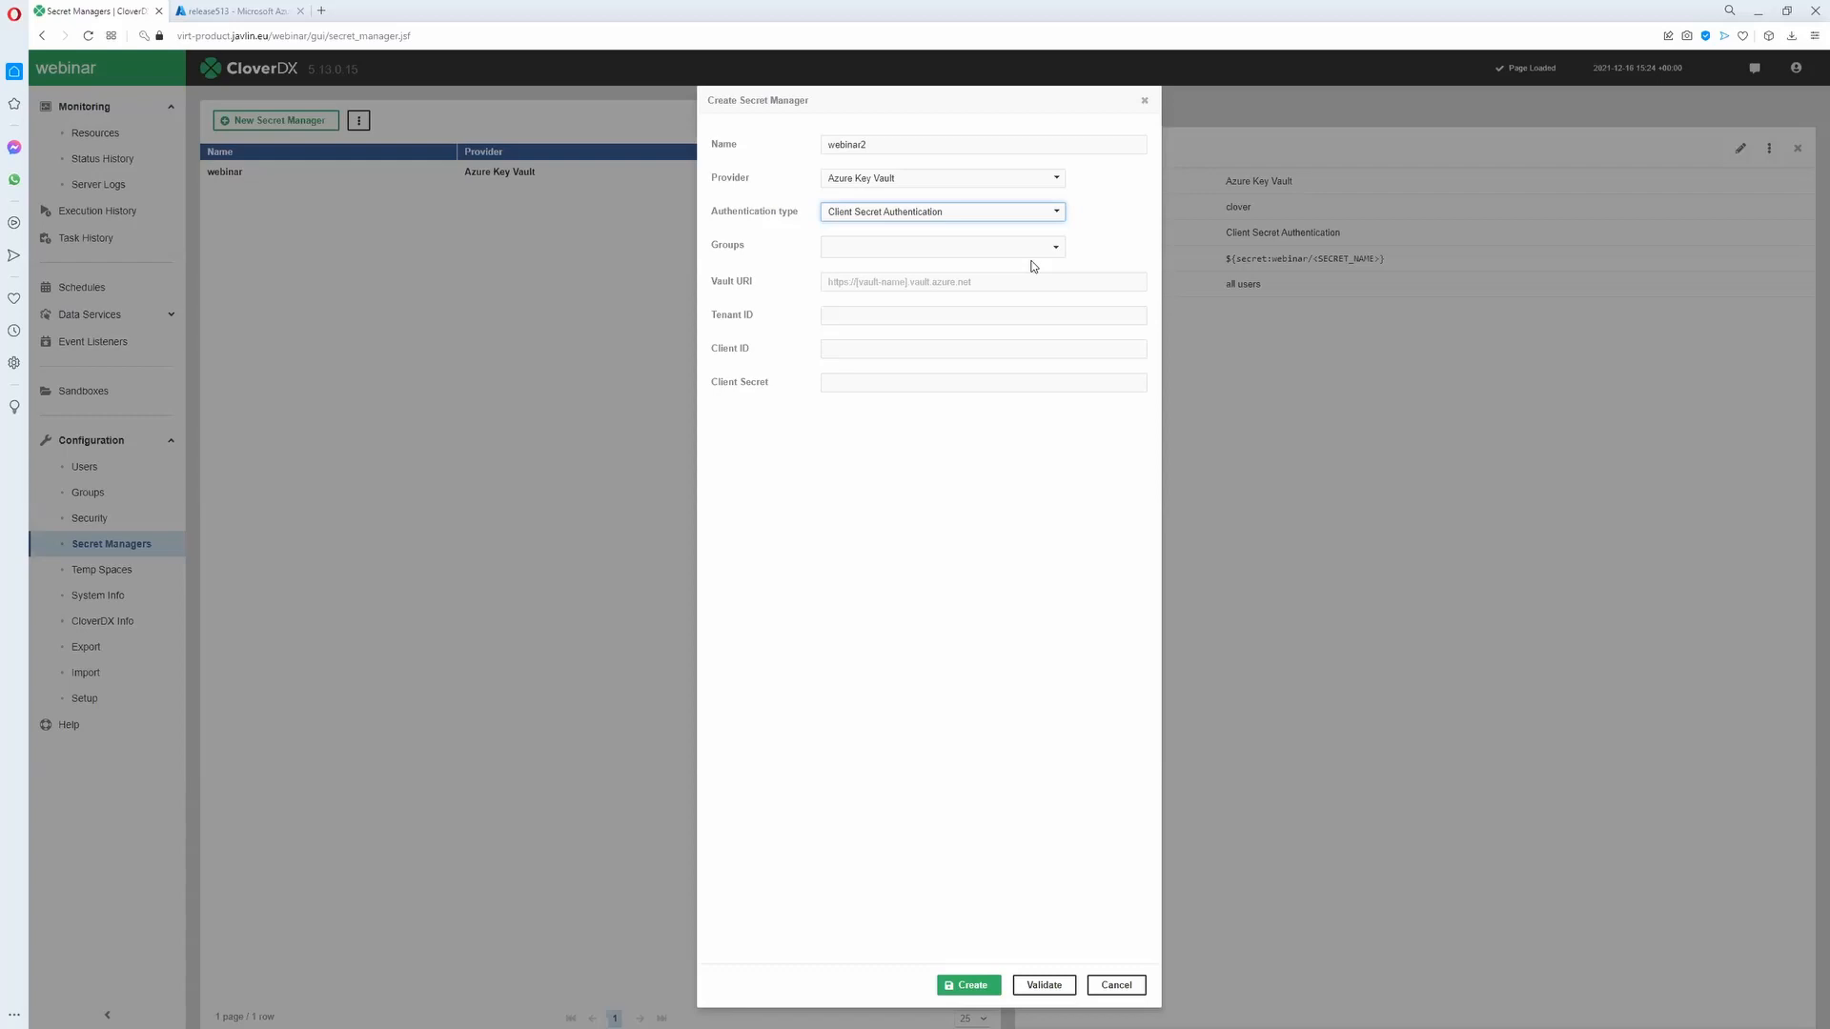
pyautogui.click(1055, 247)
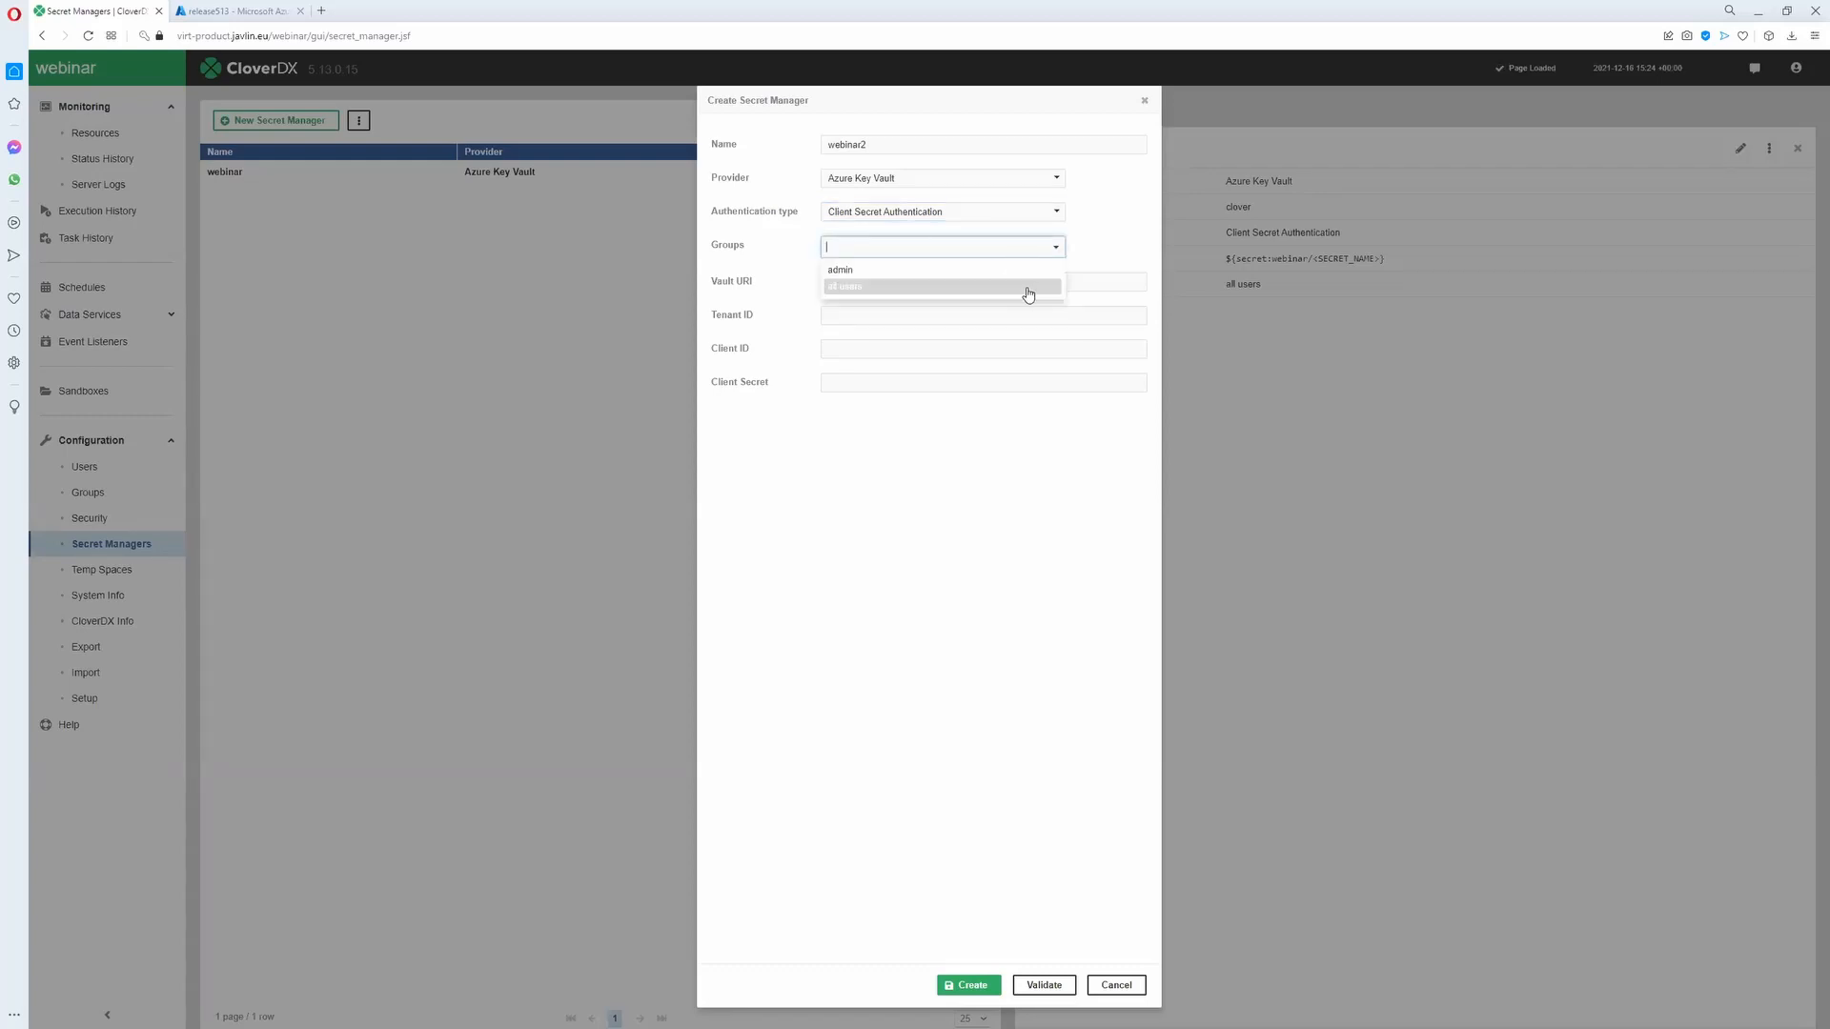
pyautogui.click(1028, 291)
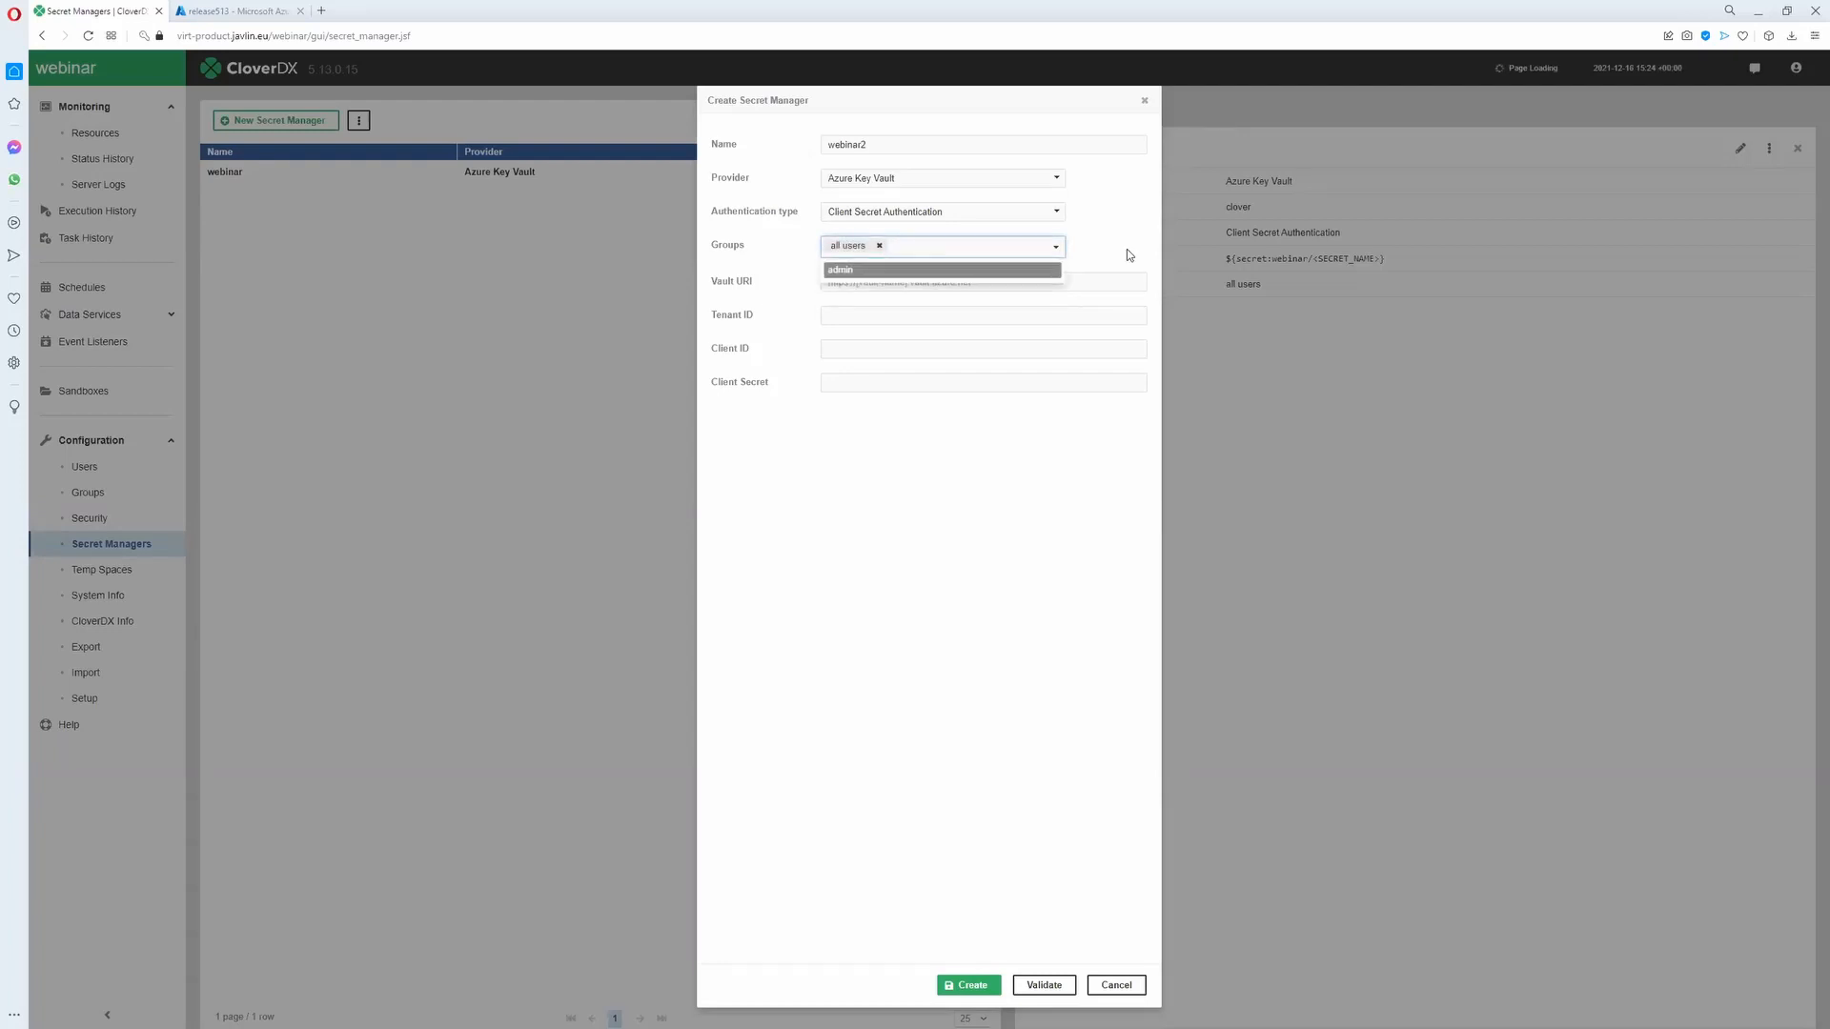
pyautogui.click(1127, 250)
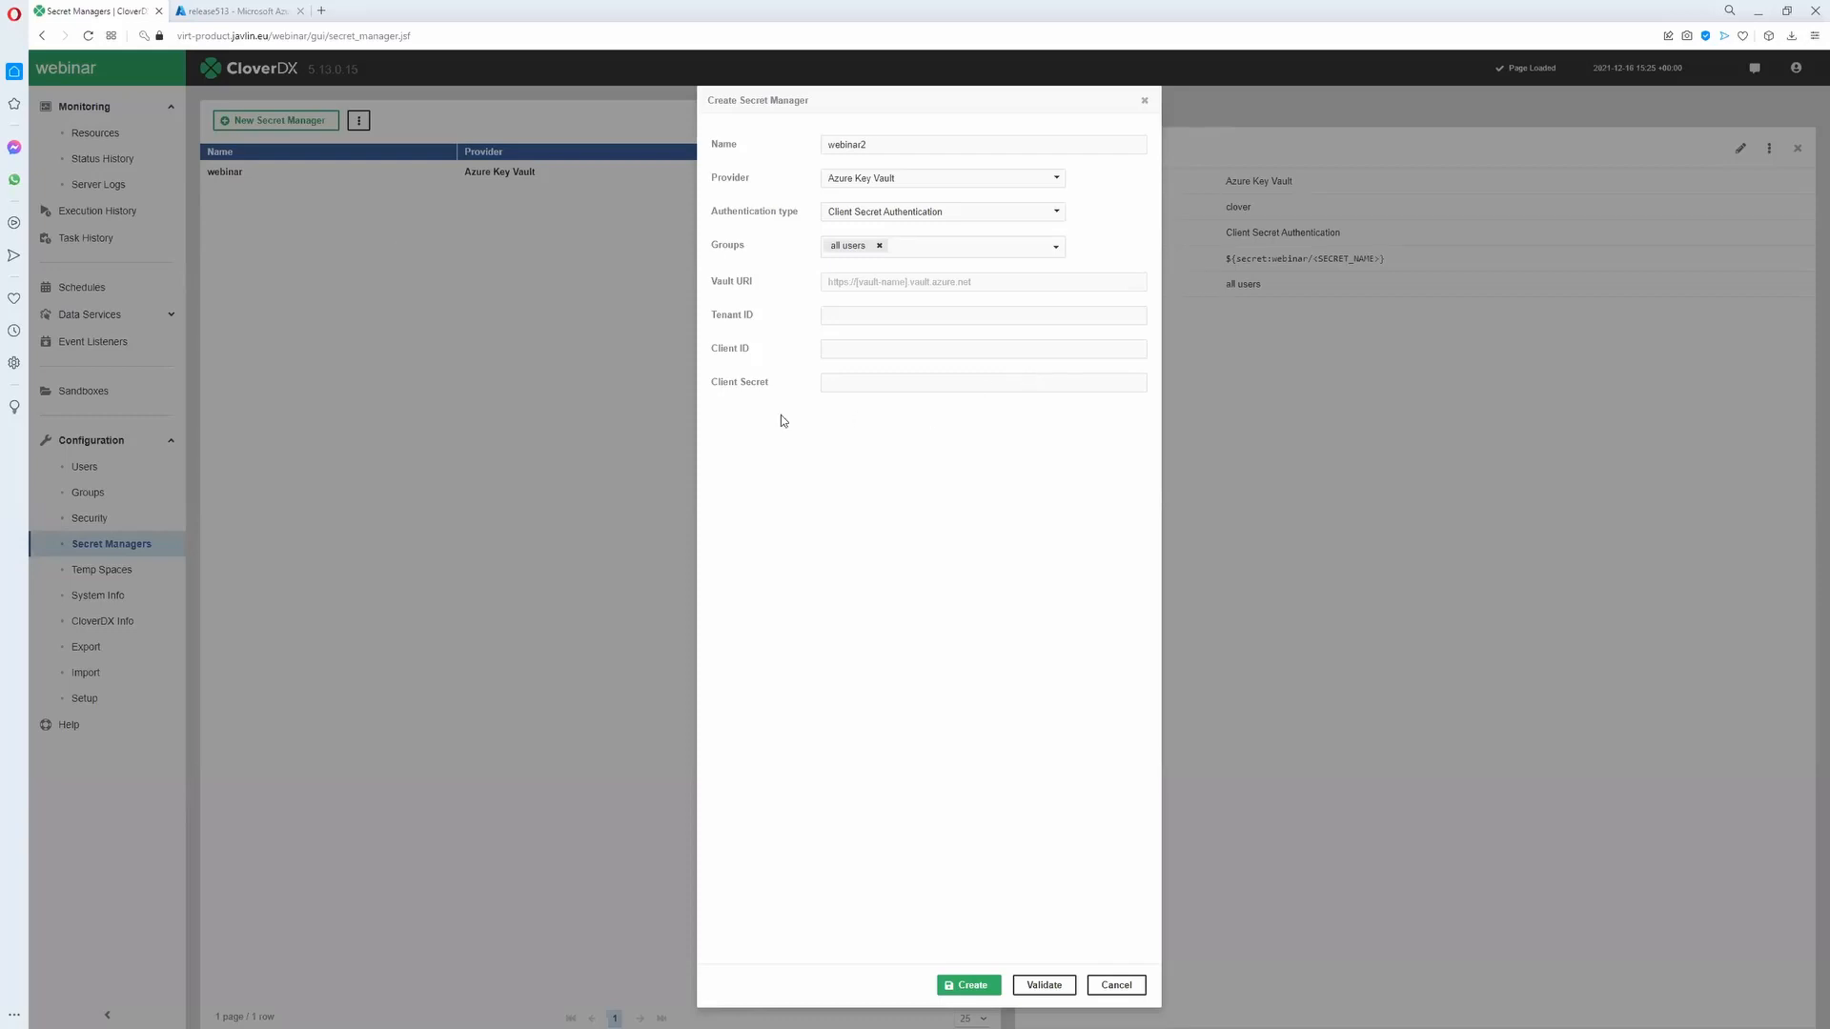
# Step: Copy the Vault URI from the release513 key vault overview in the Azure portal and return to the form's empty Vault URI field
pyautogui.click(196, 13)
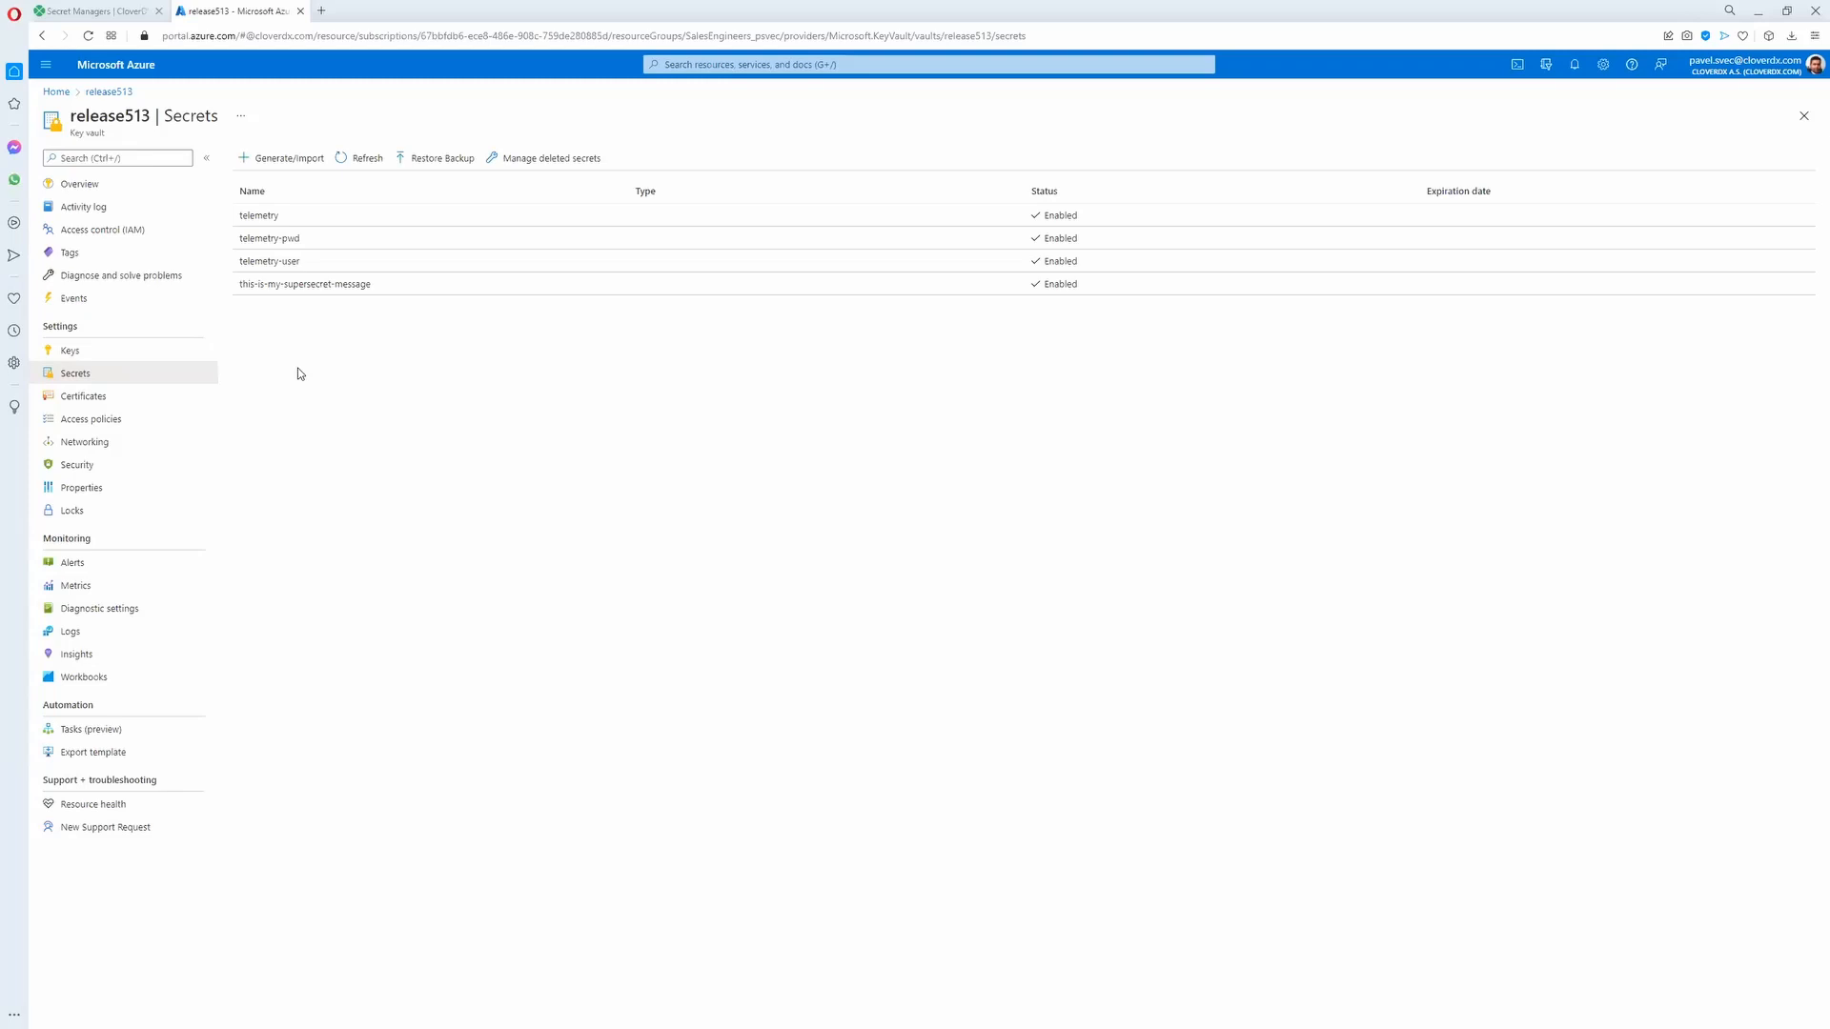
pyautogui.click(143, 187)
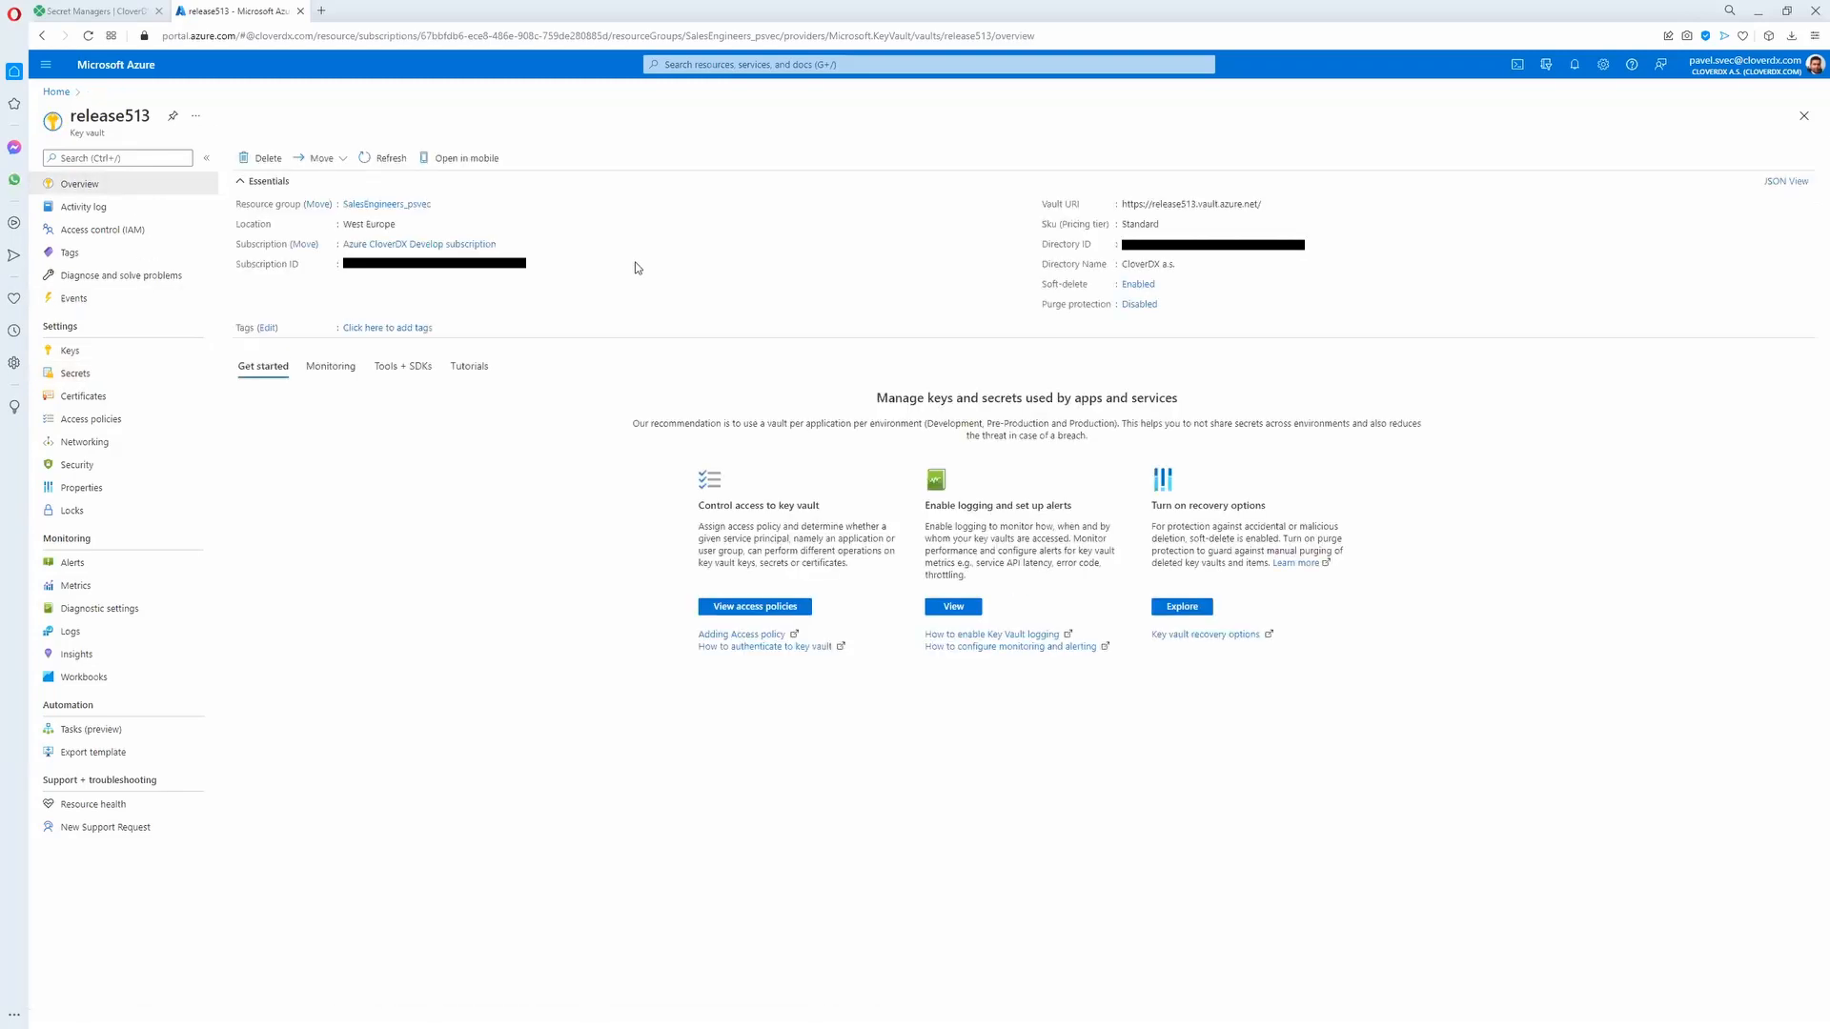
pyautogui.moveTo(1122, 204); pyautogui.dragTo(1259, 199)
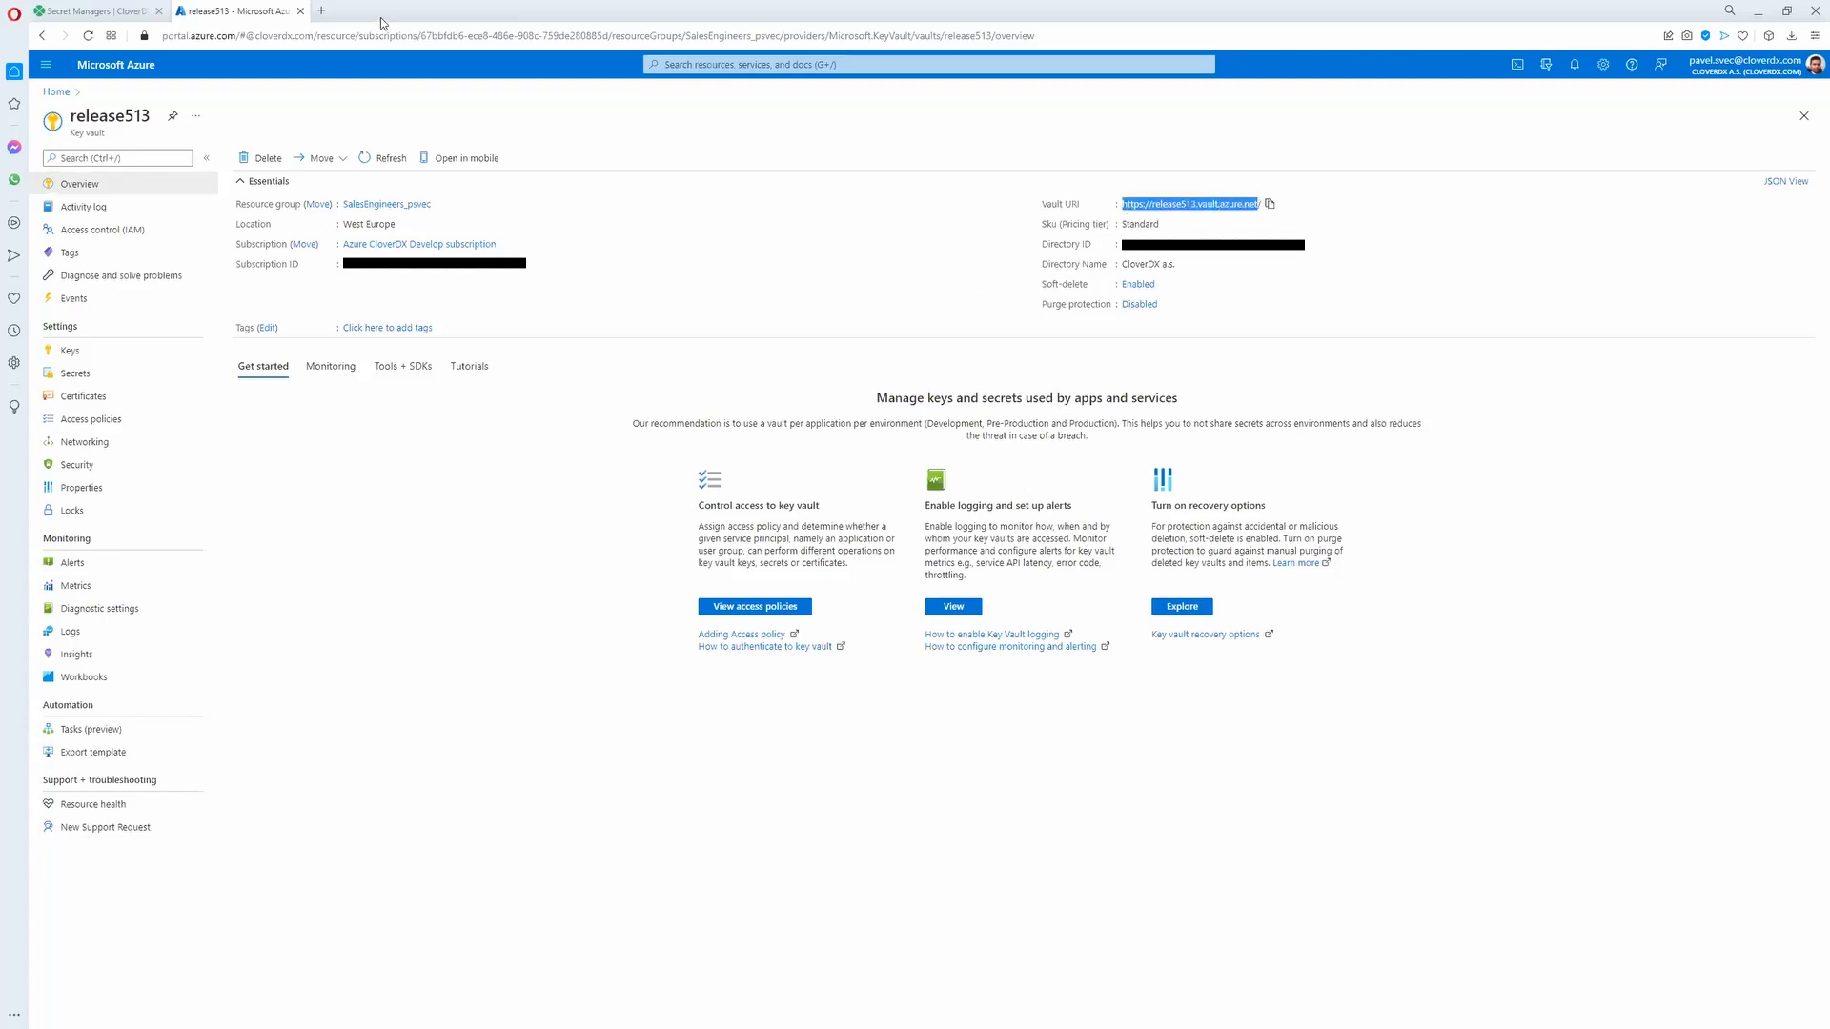
pyautogui.click(1270, 203)
pyautogui.click(136, 11)
pyautogui.click(984, 283)
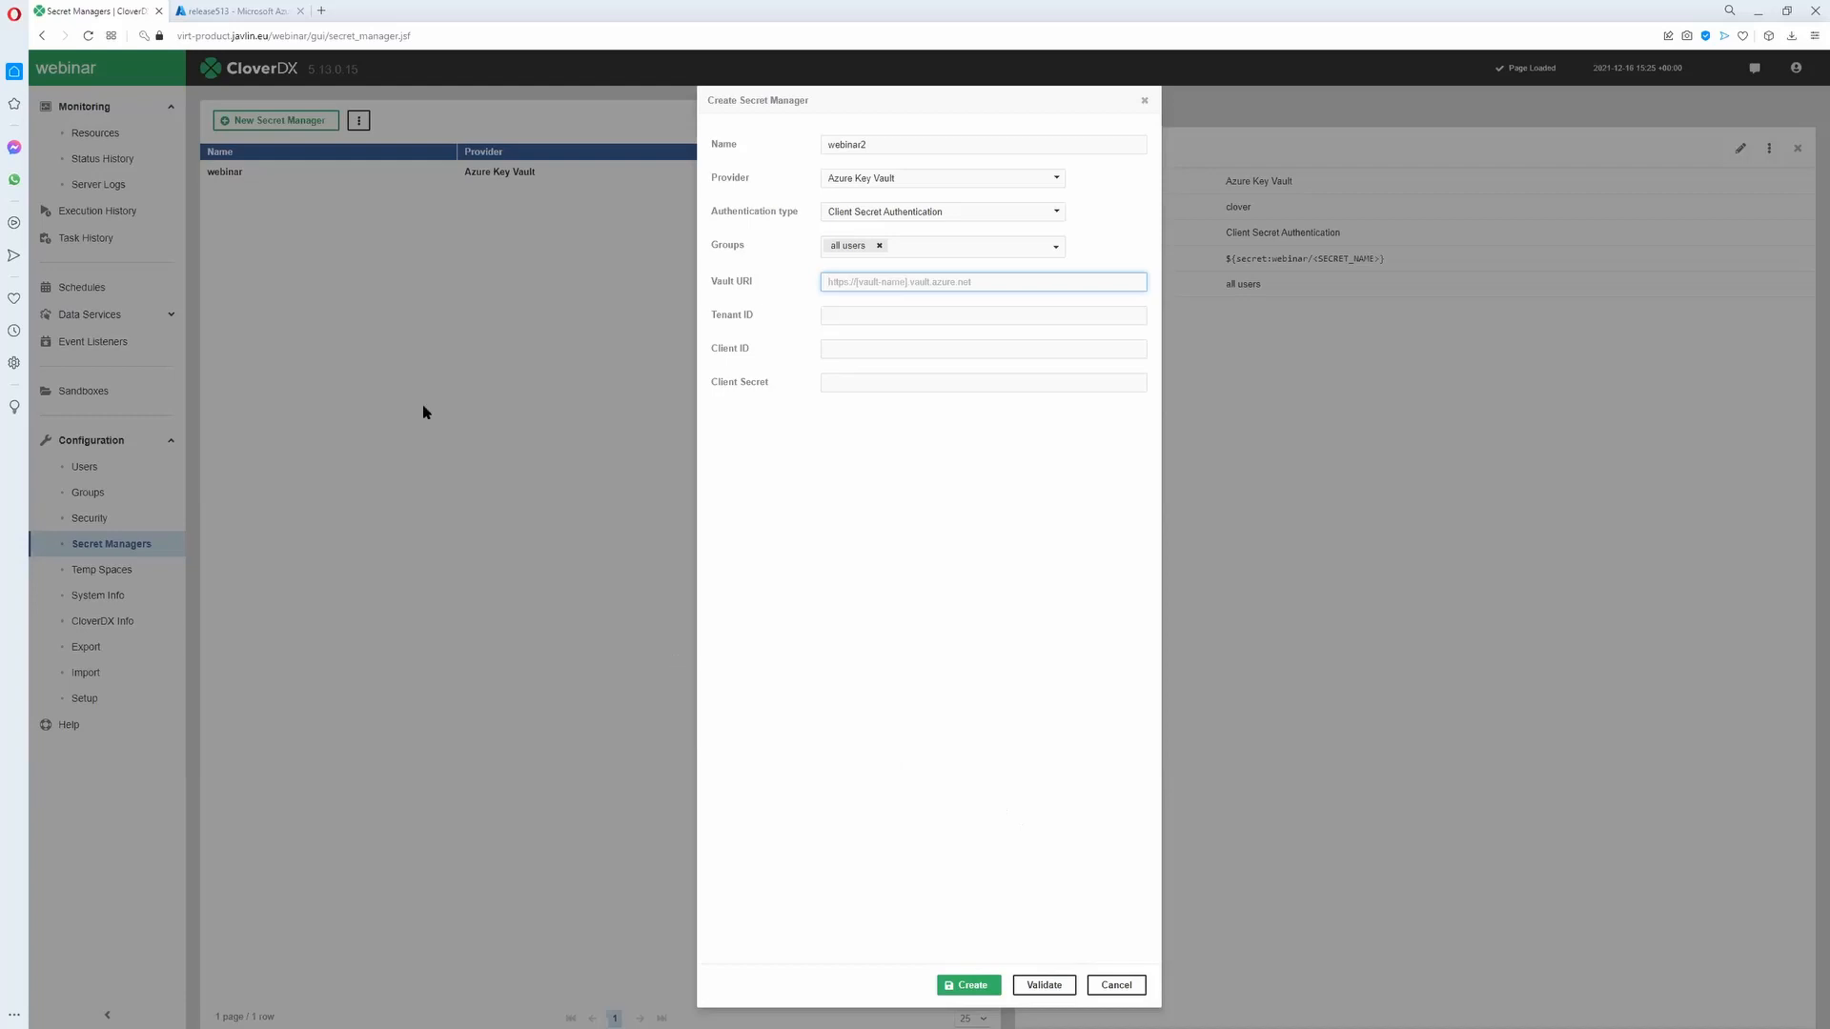
# Step: View the access control page of the release513 vault in Azure, and cancel creating the new secret manager in CloverDX
pyautogui.click(241, 12)
pyautogui.click(174, 237)
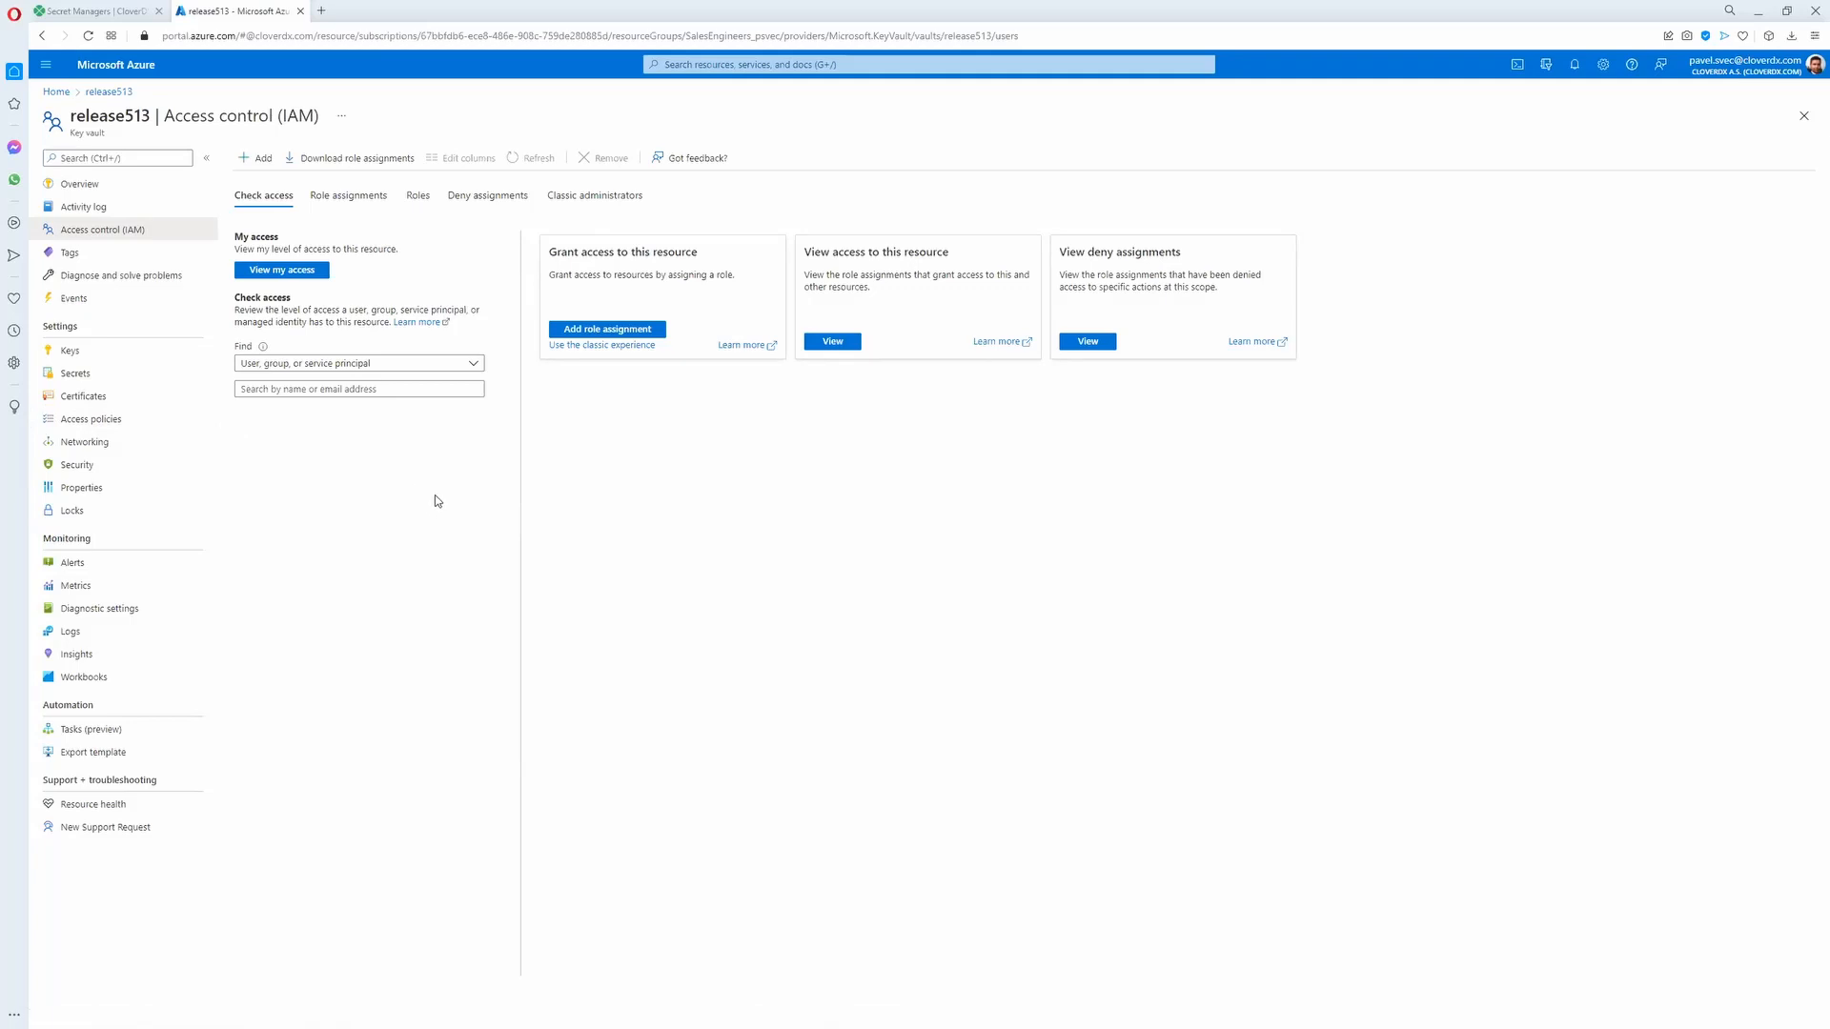
pyautogui.click(127, 14)
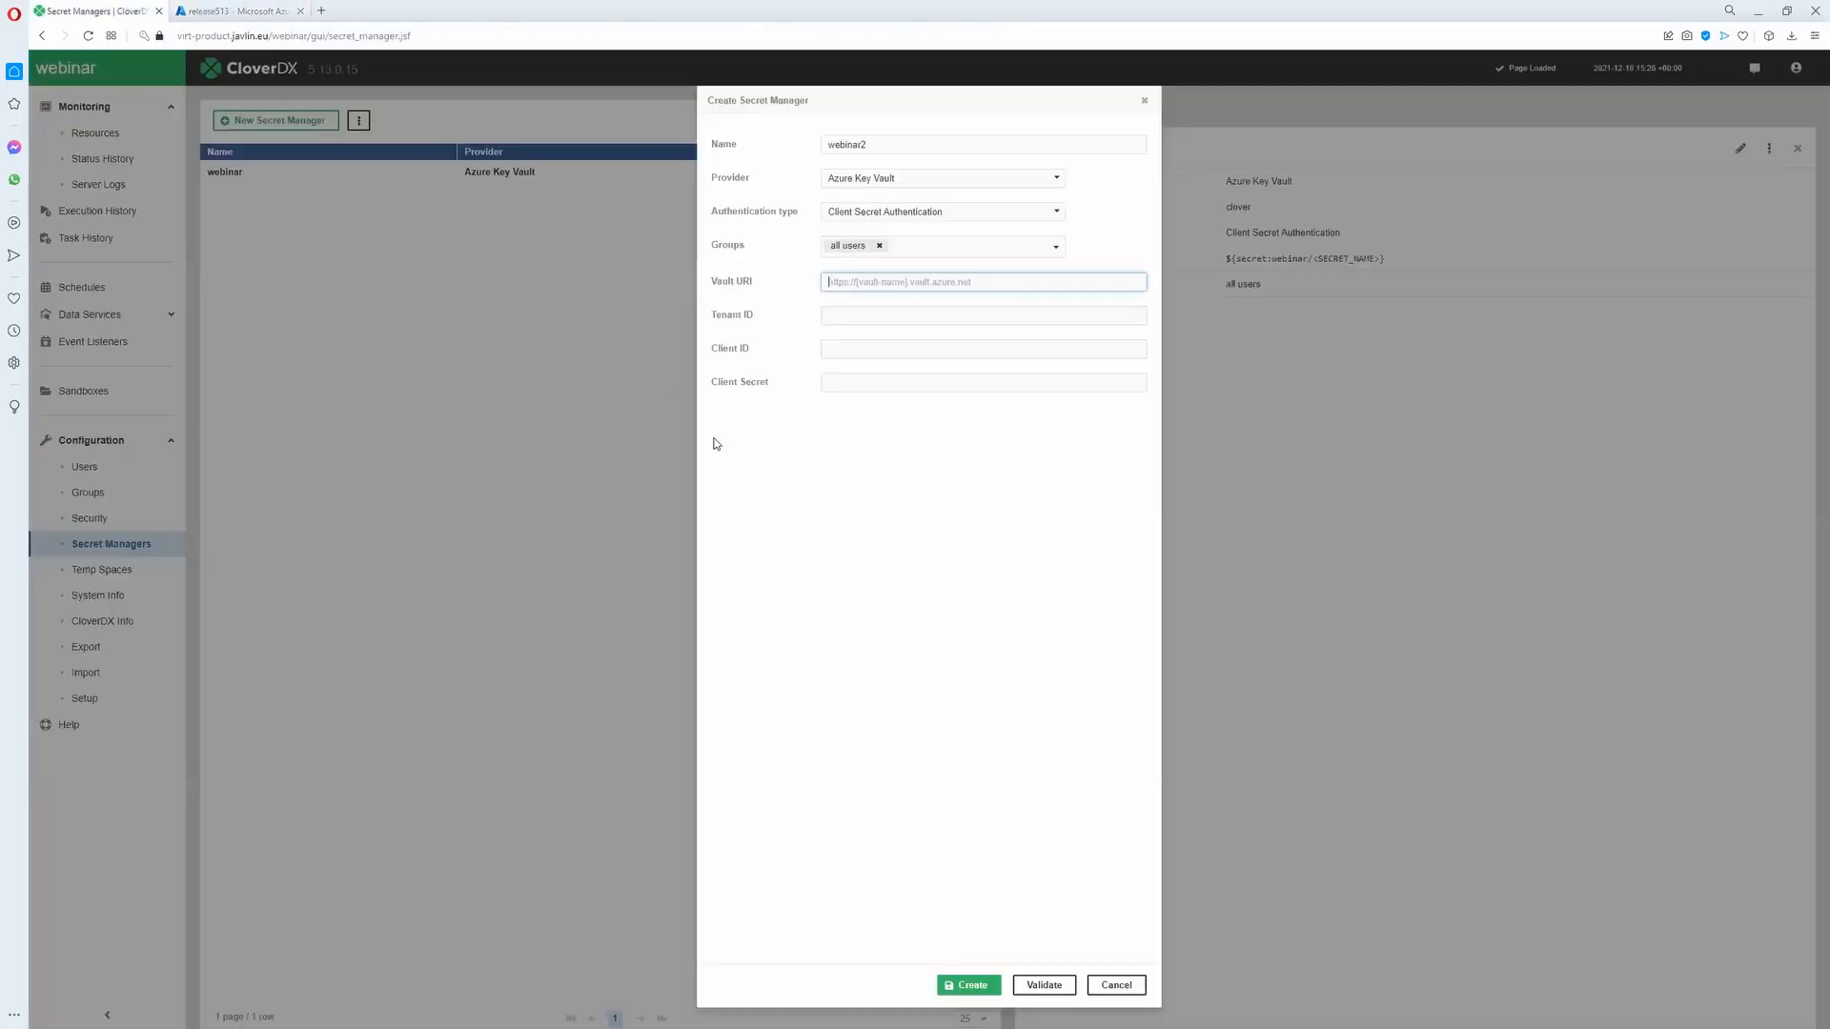
pyautogui.click(1124, 983)
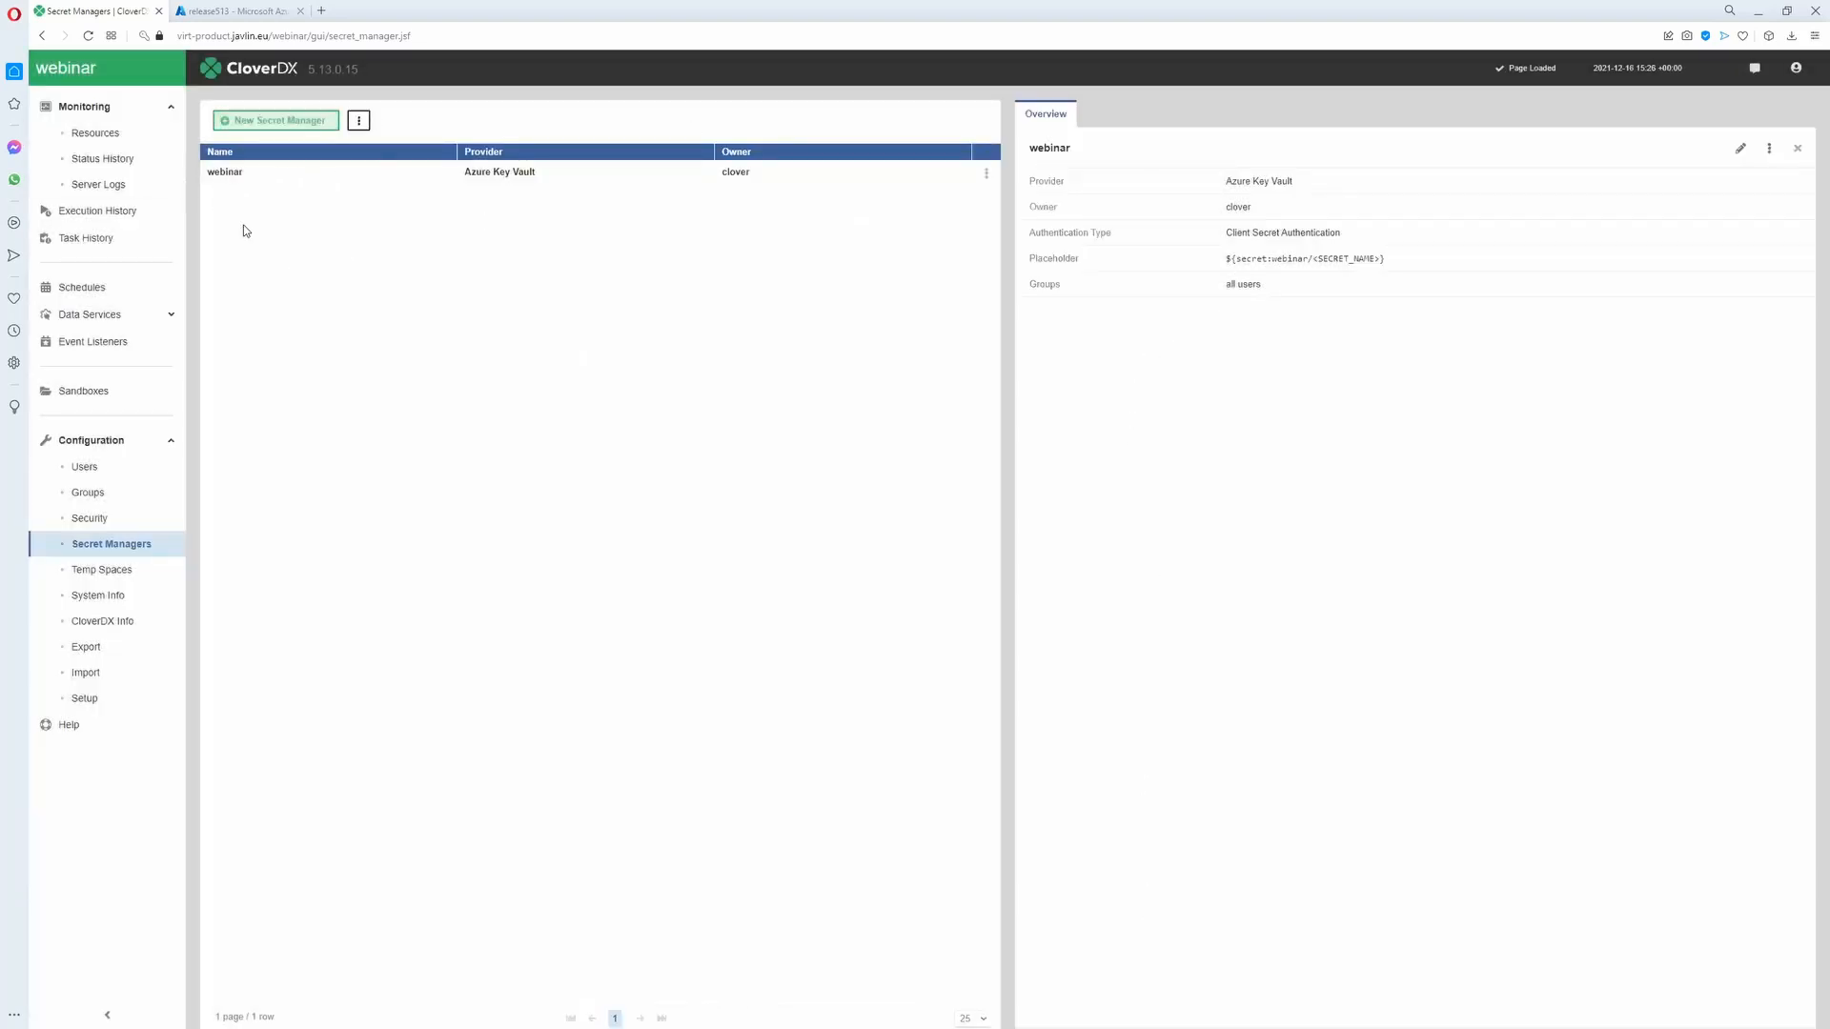
# Step: Examine the placeholder syntax of the existing webinar secret manager
pyautogui.click(284, 179)
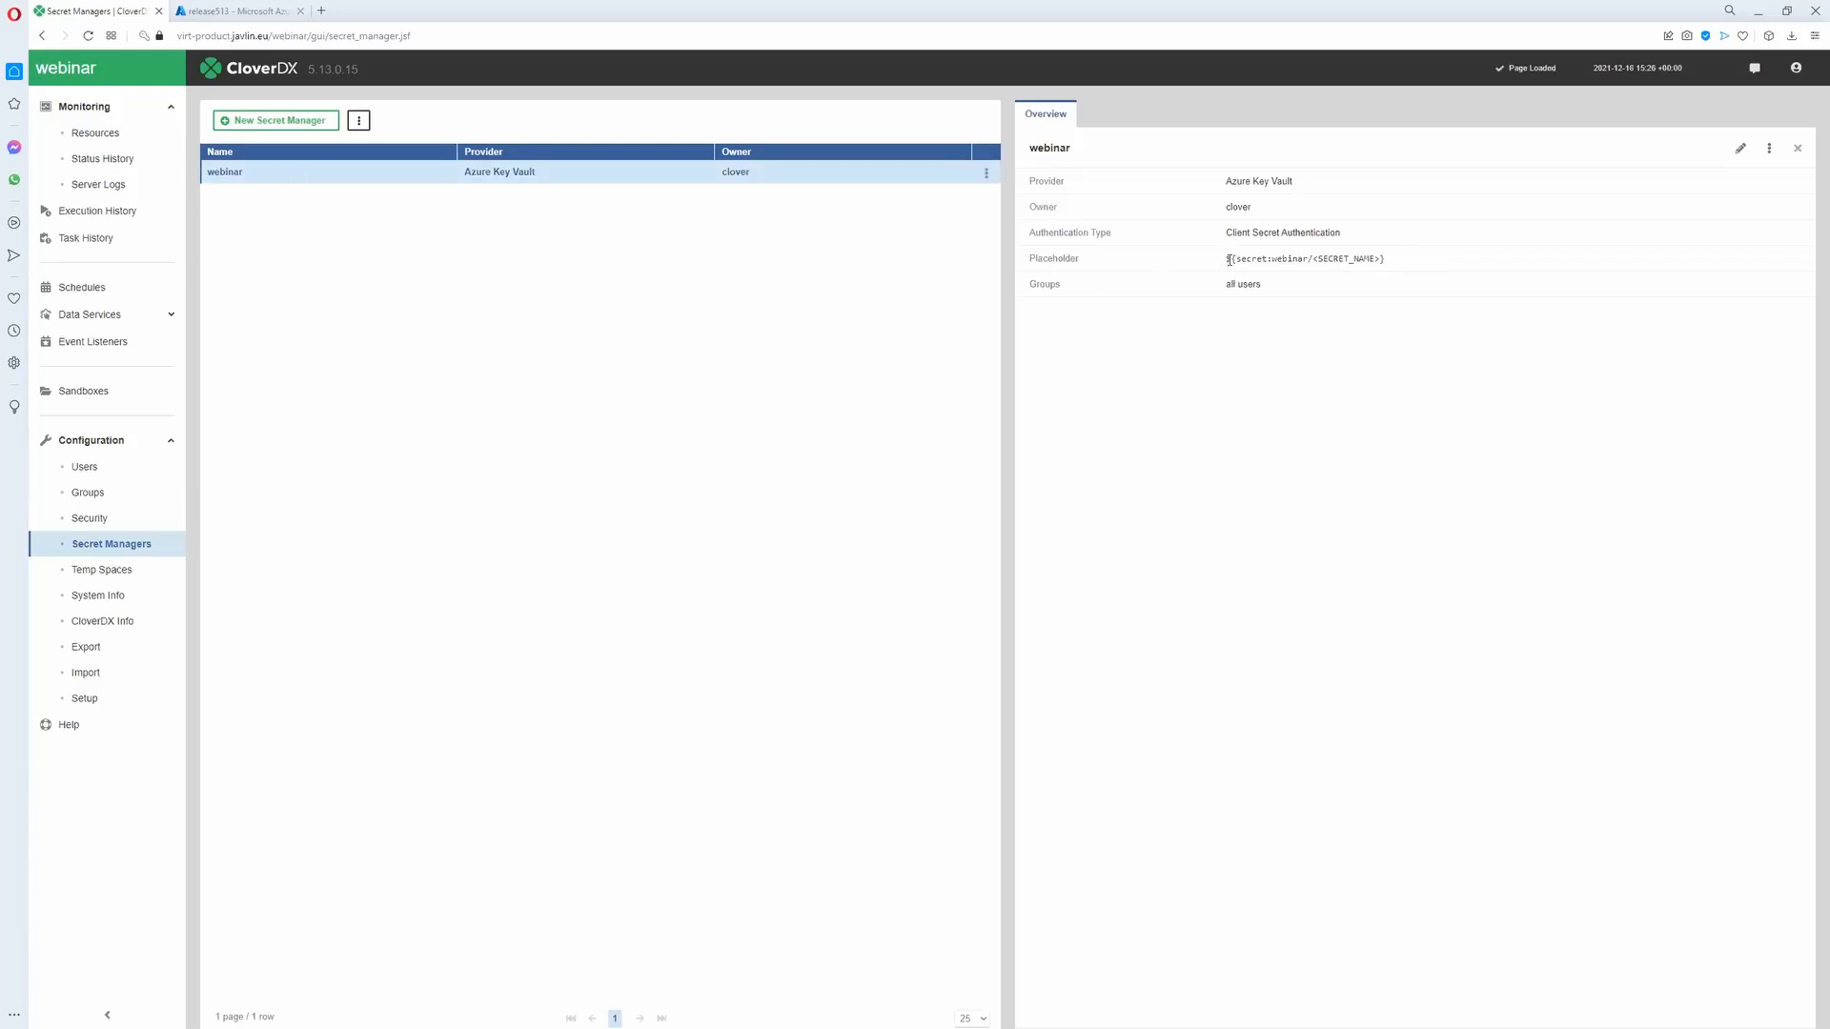
pyautogui.moveTo(1226, 258); pyautogui.dragTo(1386, 266)
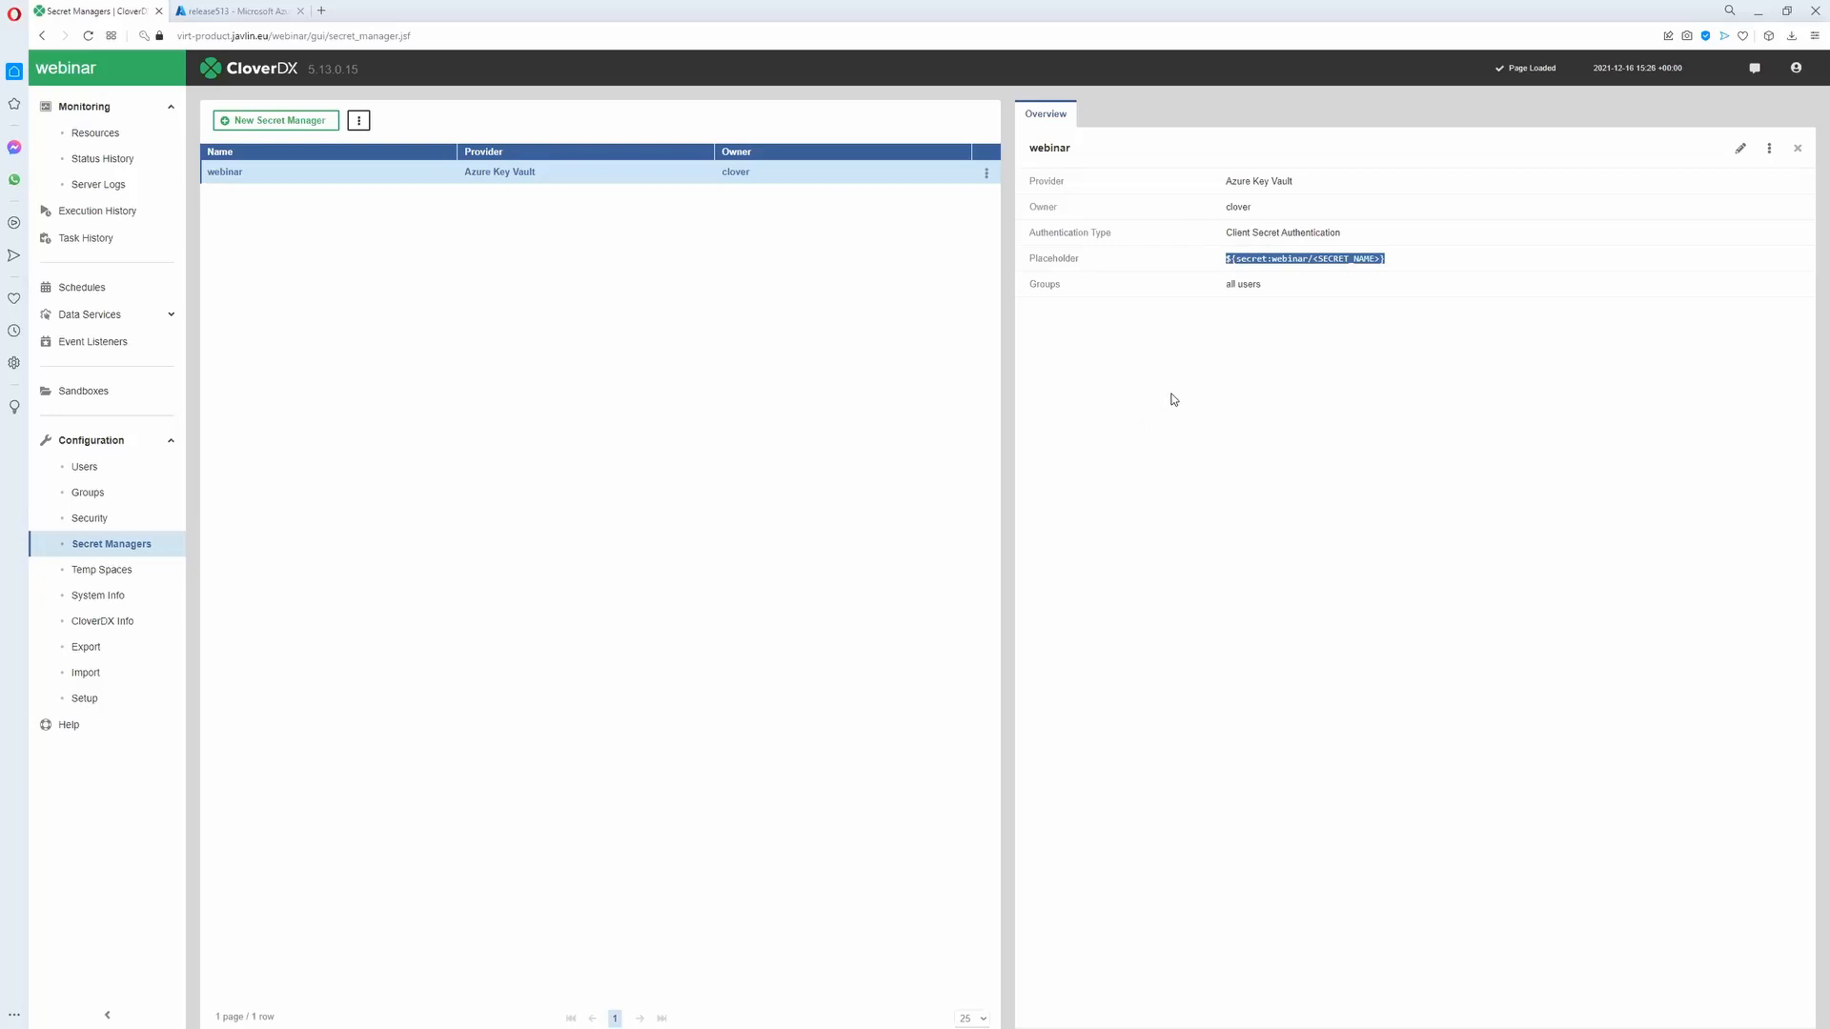
# Step: Switch to CloverDX Designer, open the ReadDatabase.grf graph and examine the URL defined in its NewConnection database connection
pyautogui.hotkey('alt', 'Tab')
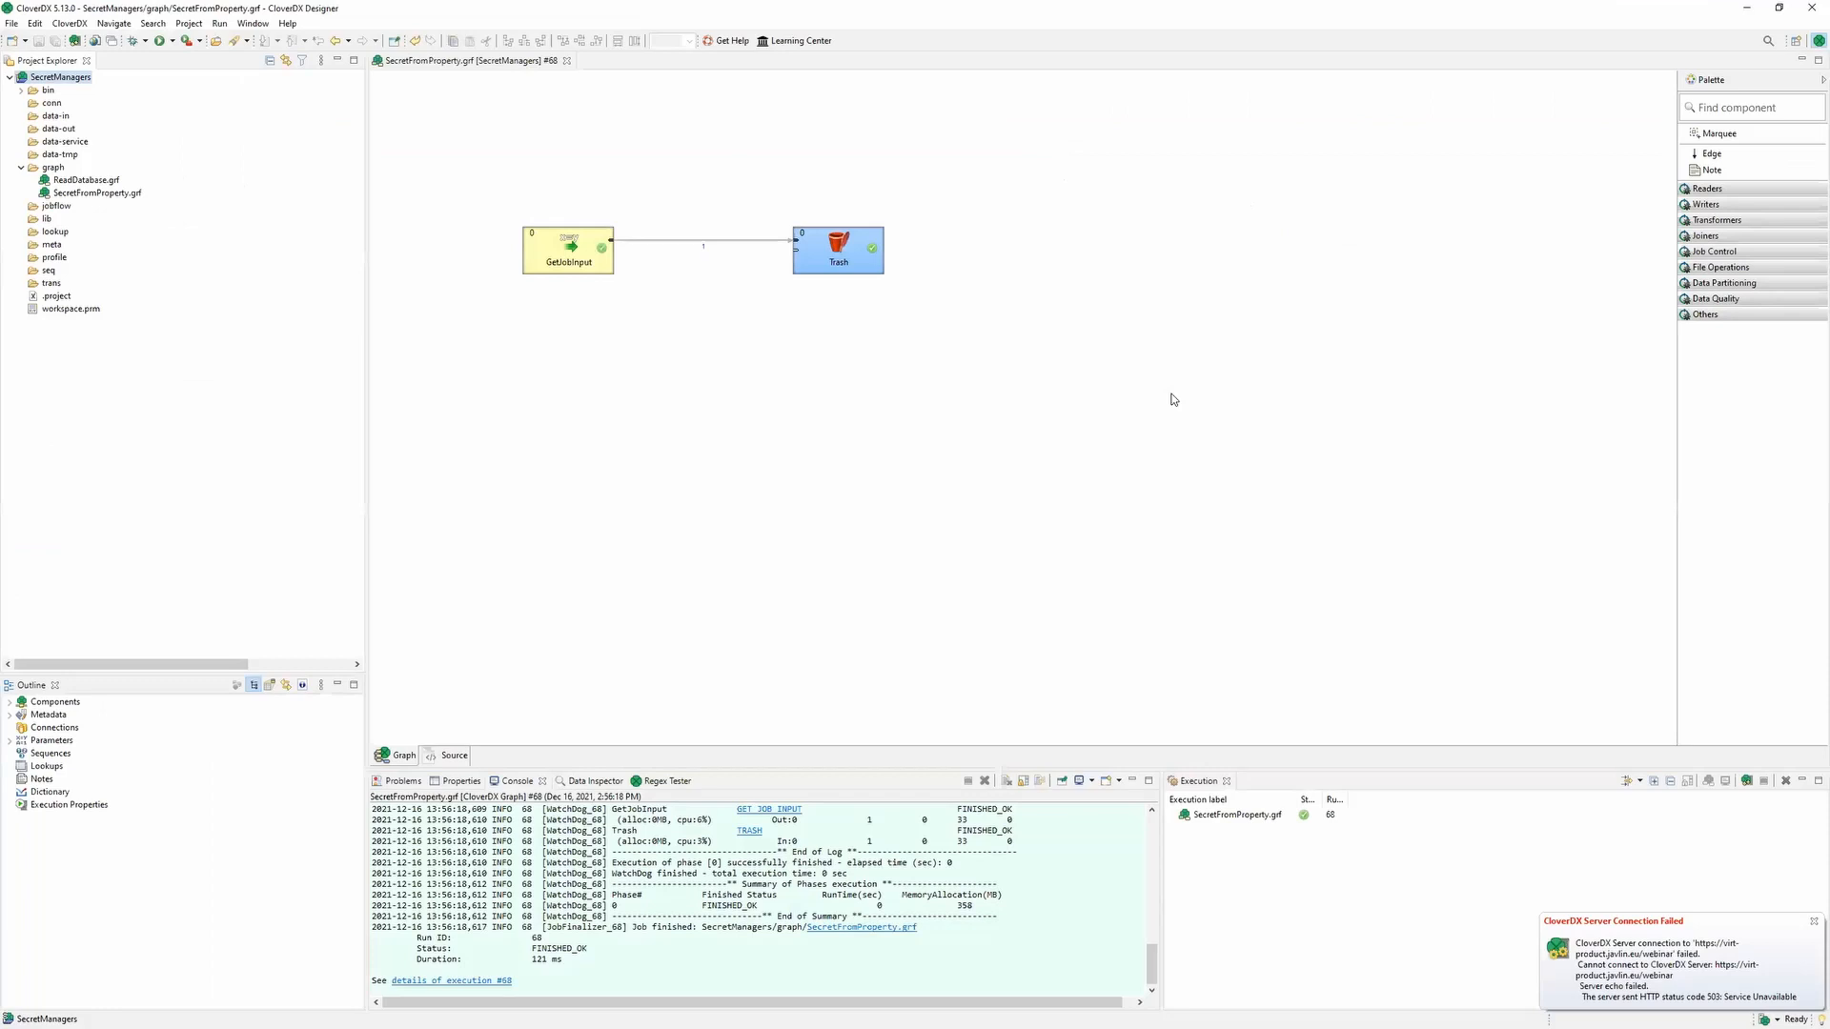
pyautogui.click(93, 182)
pyautogui.doubleClick(92, 183)
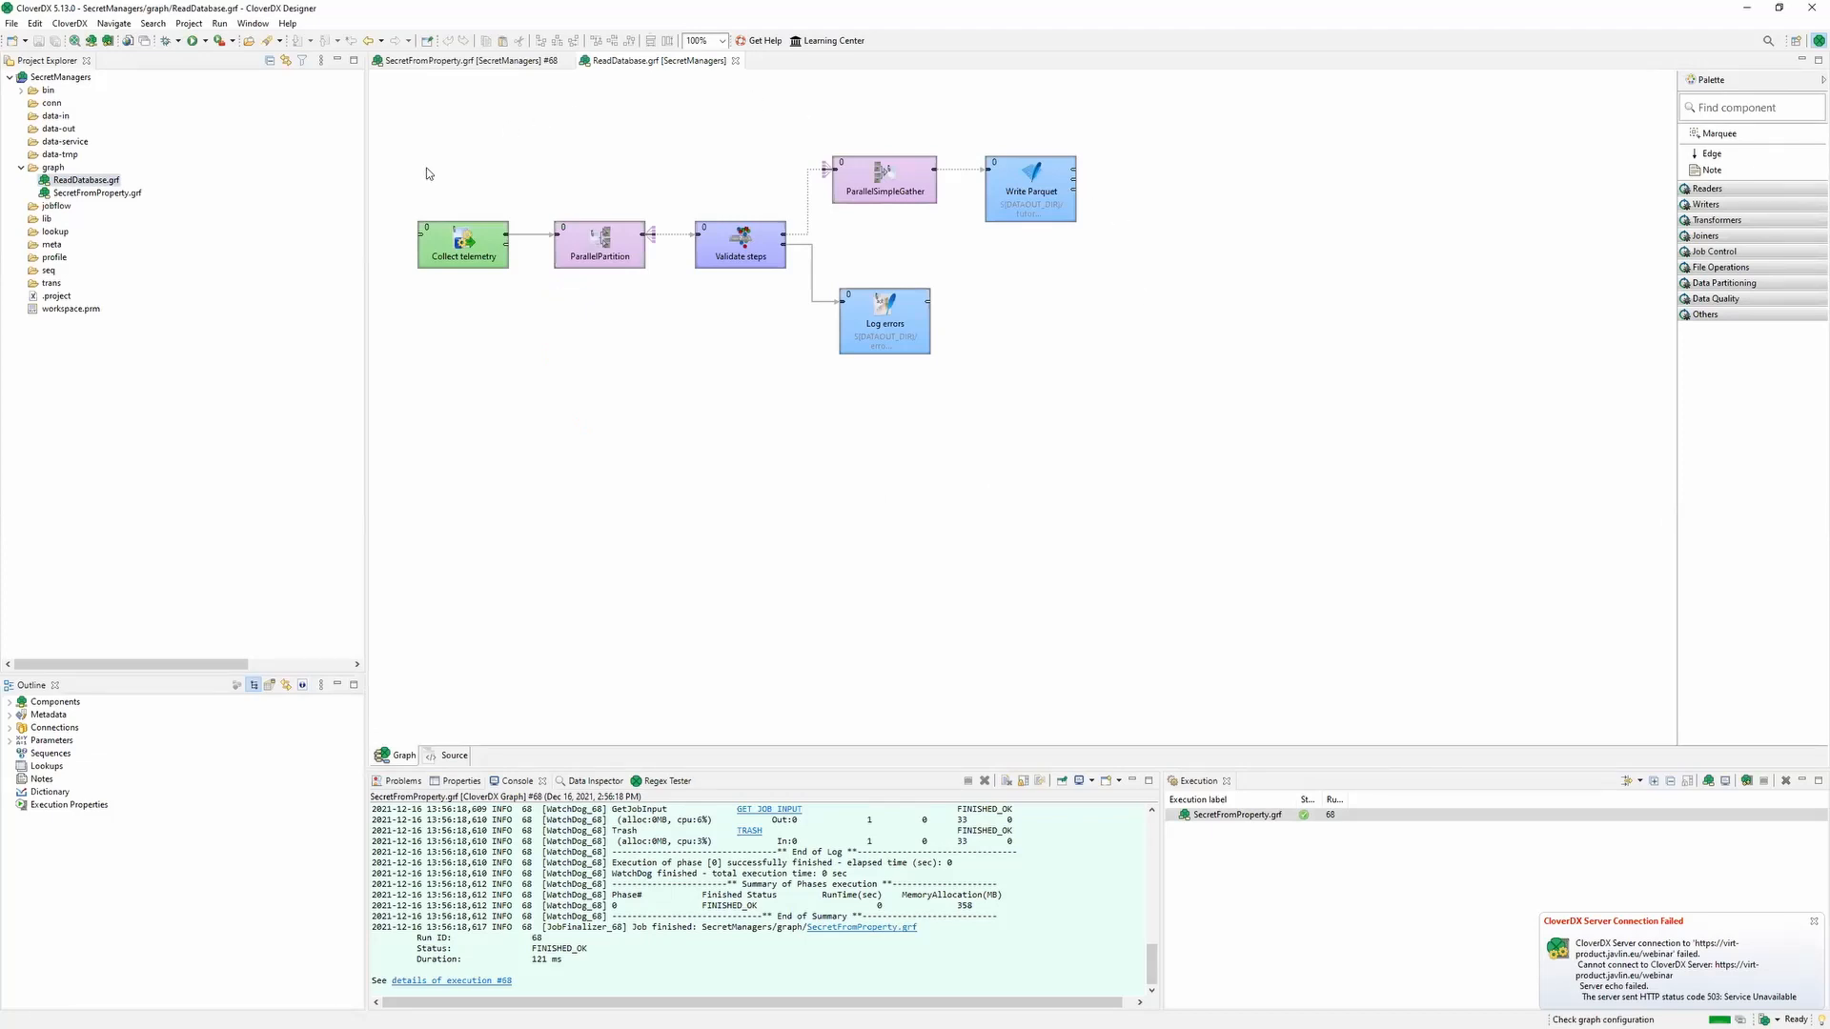
pyautogui.click(10, 728)
pyautogui.click(54, 741)
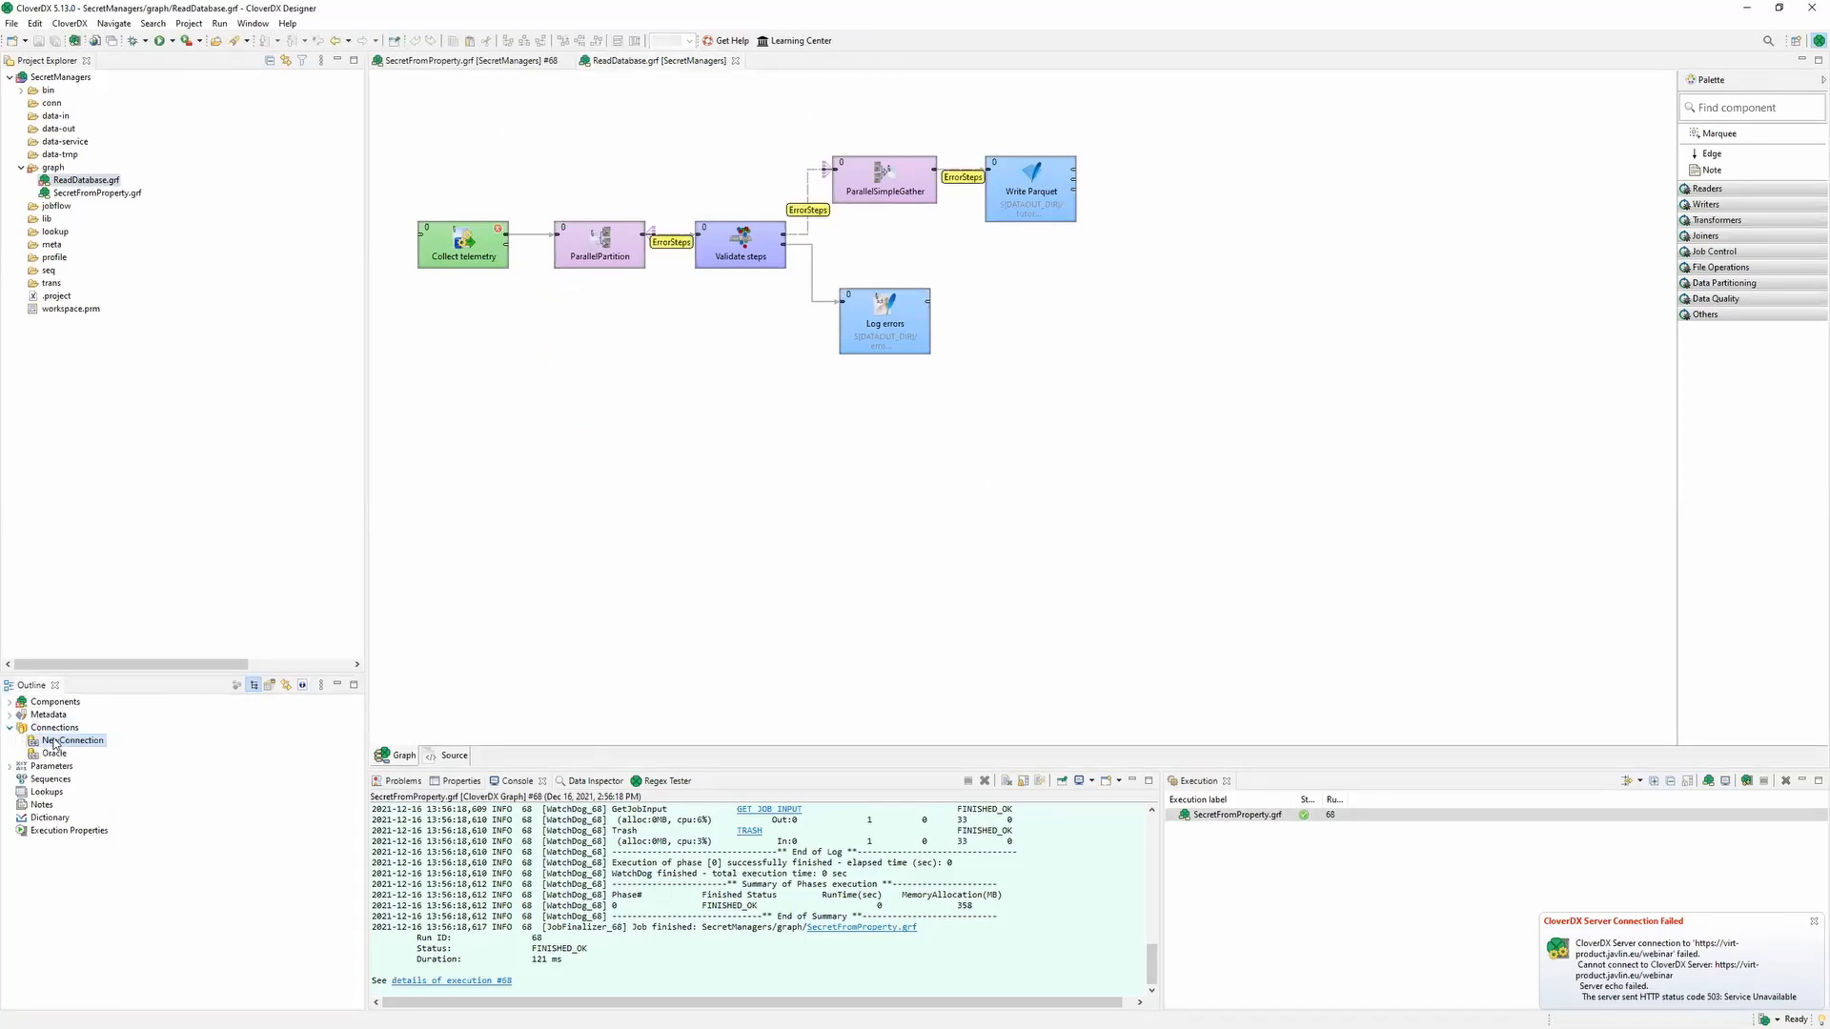
pyautogui.doubleClick(55, 743)
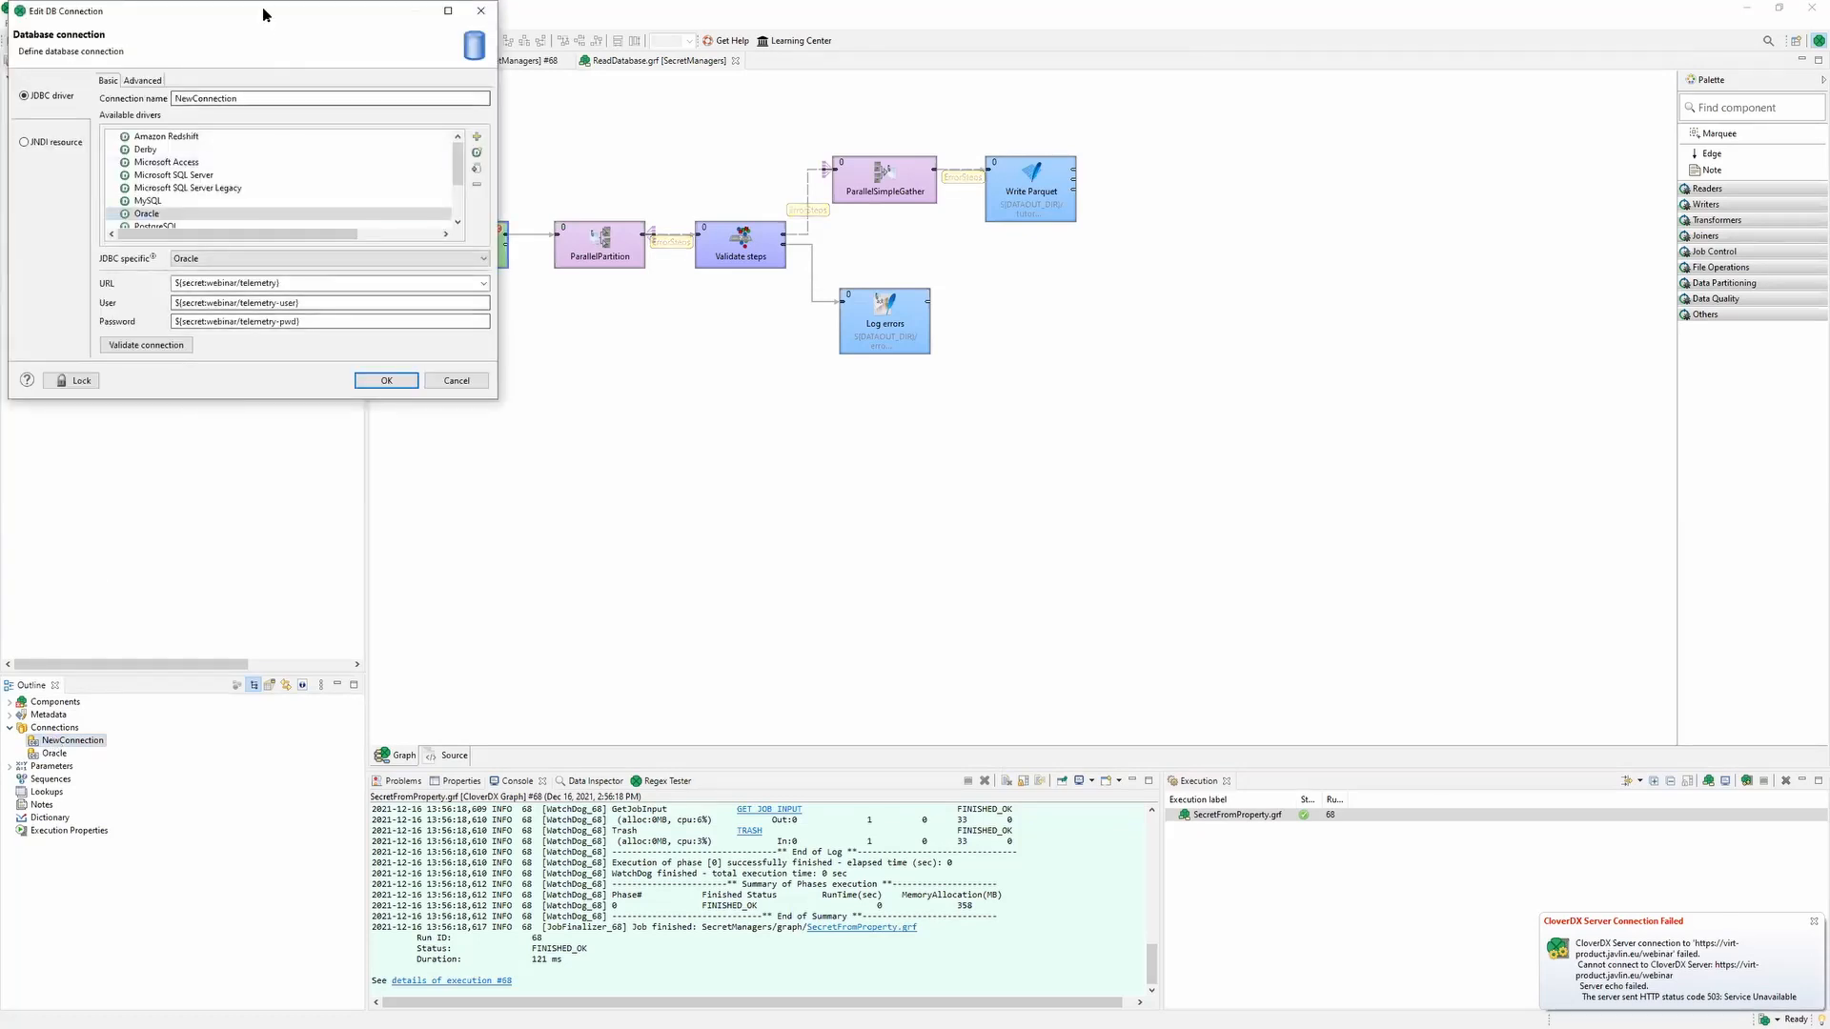
pyautogui.moveTo(261, 15); pyautogui.dragTo(689, 262)
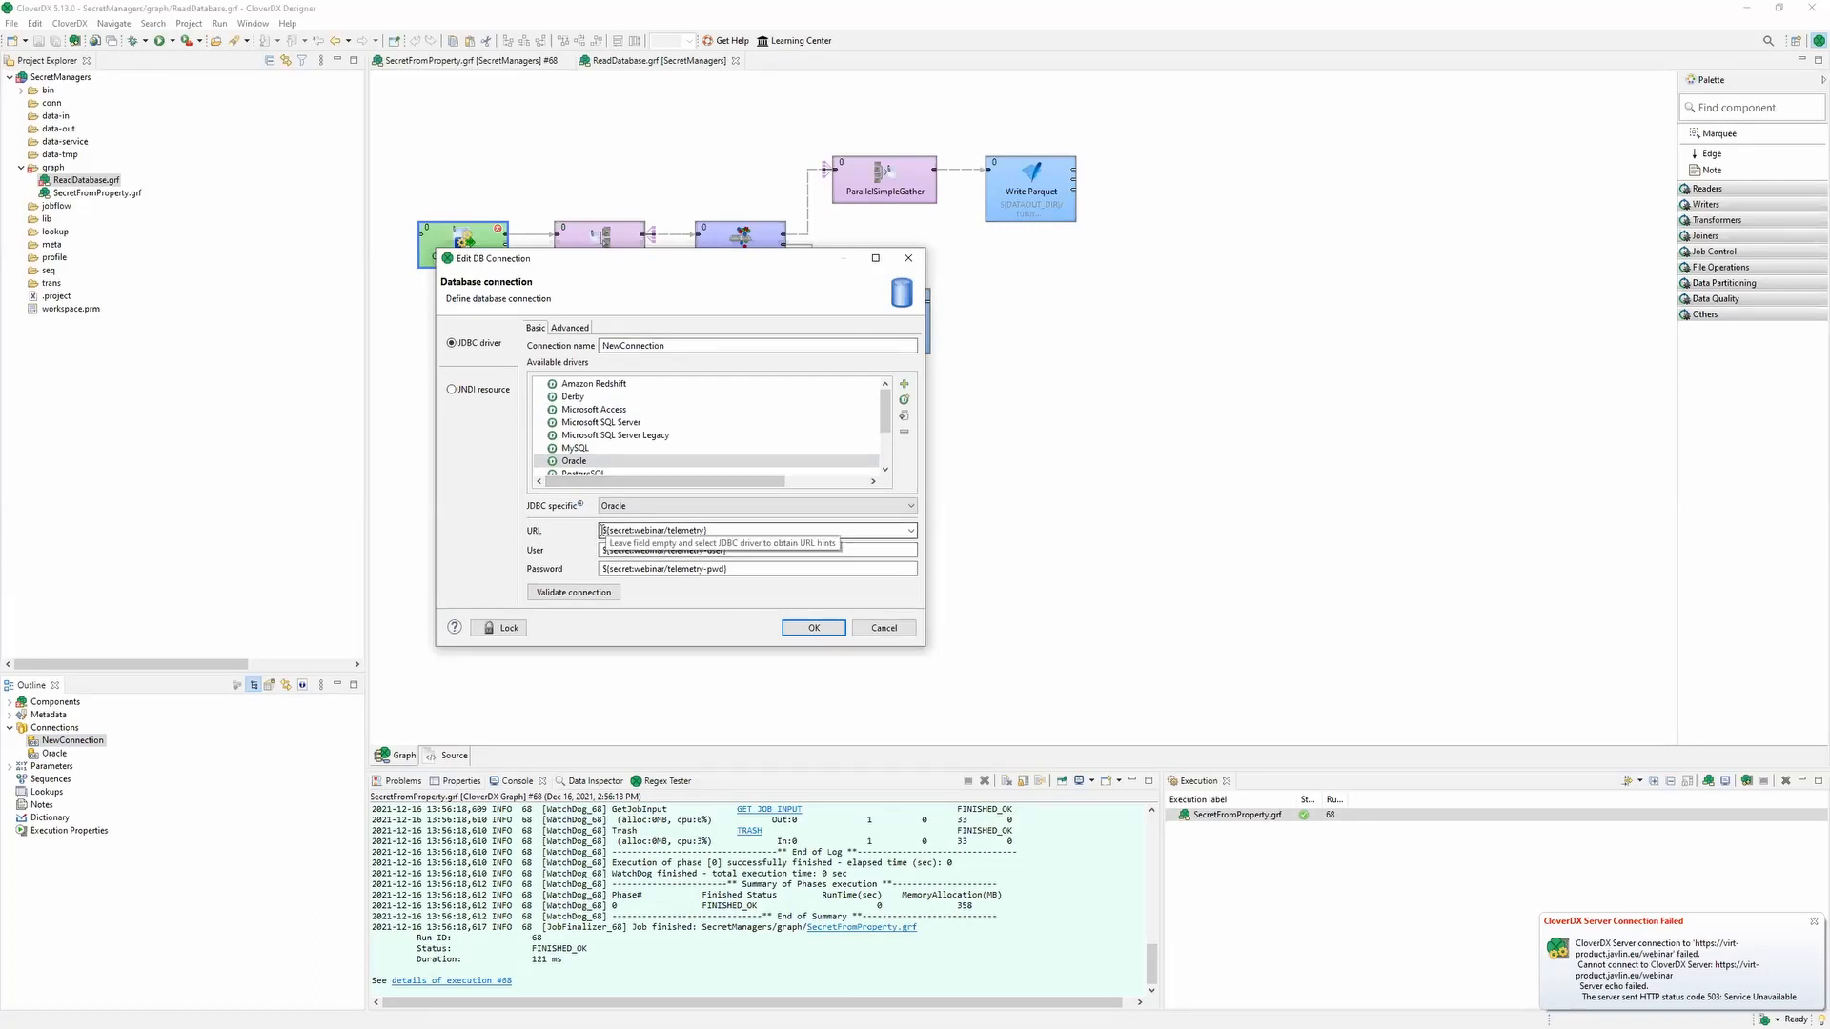
pyautogui.moveTo(601, 530); pyautogui.dragTo(705, 530)
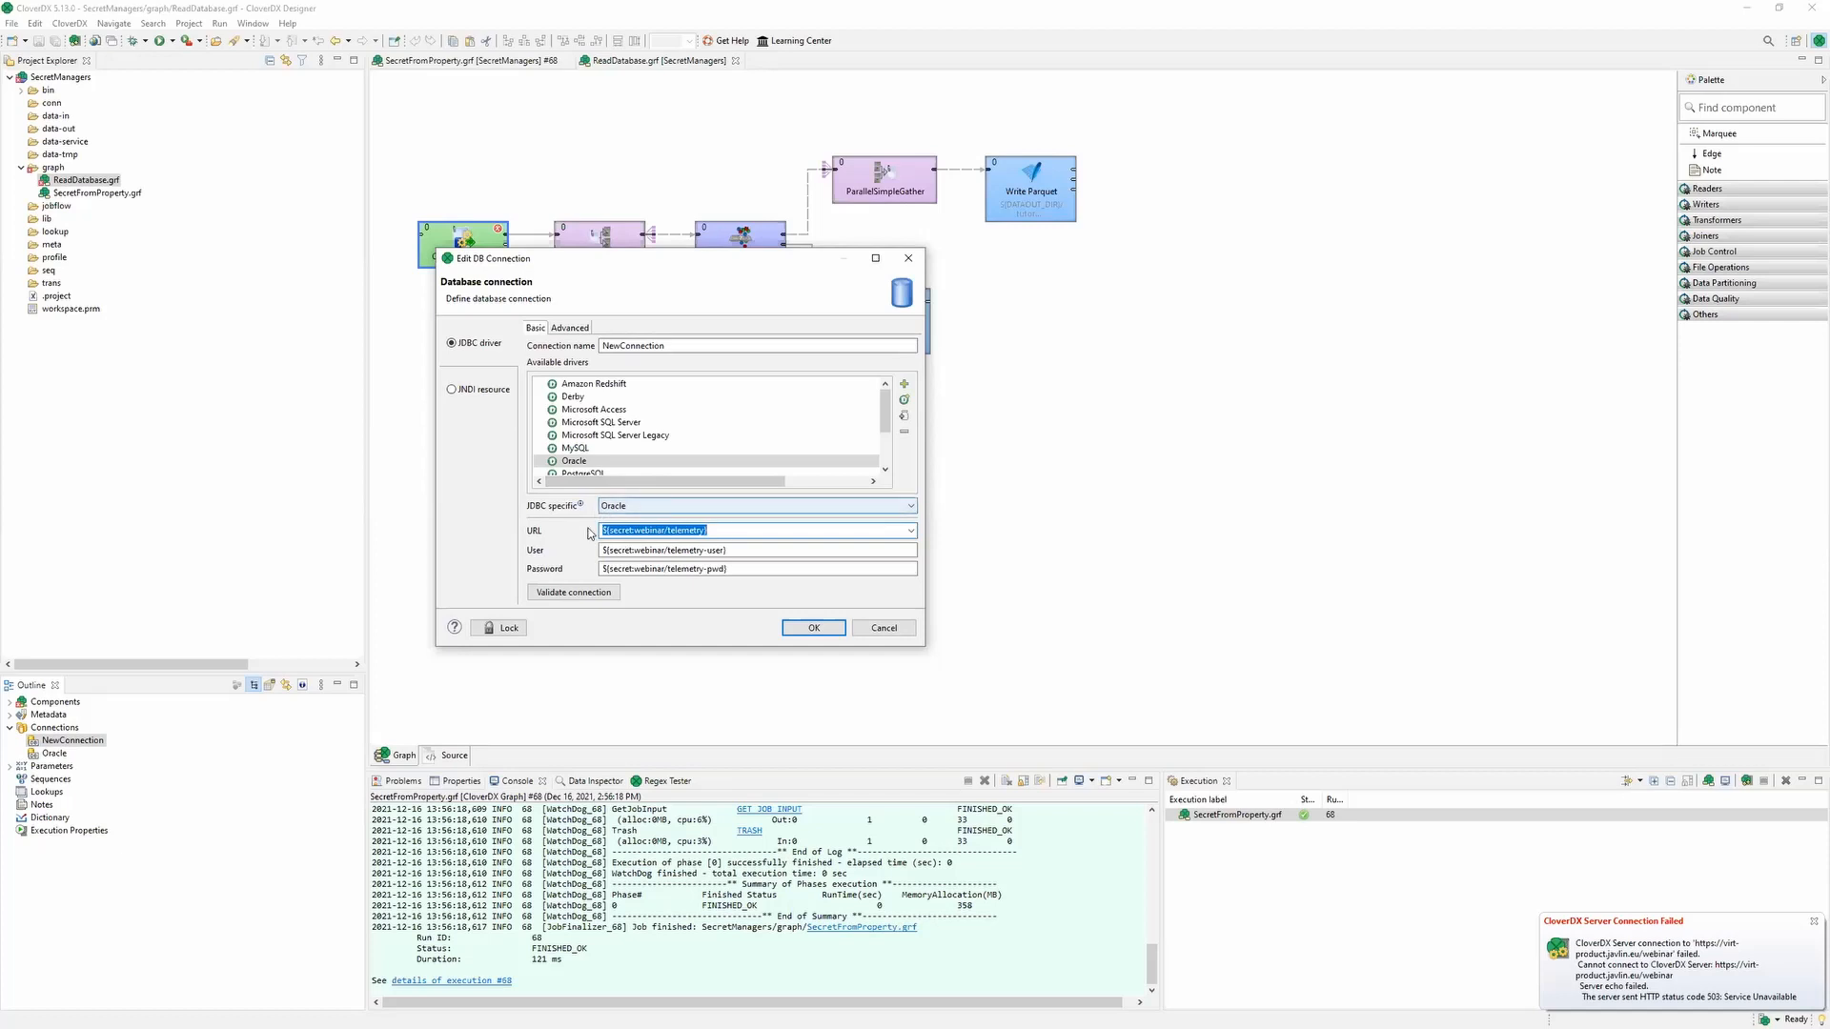
# Step: Switch to the Azure portal and view the secrets stored in the release513 key vault
pyautogui.hotkey('alt', 'Tab')
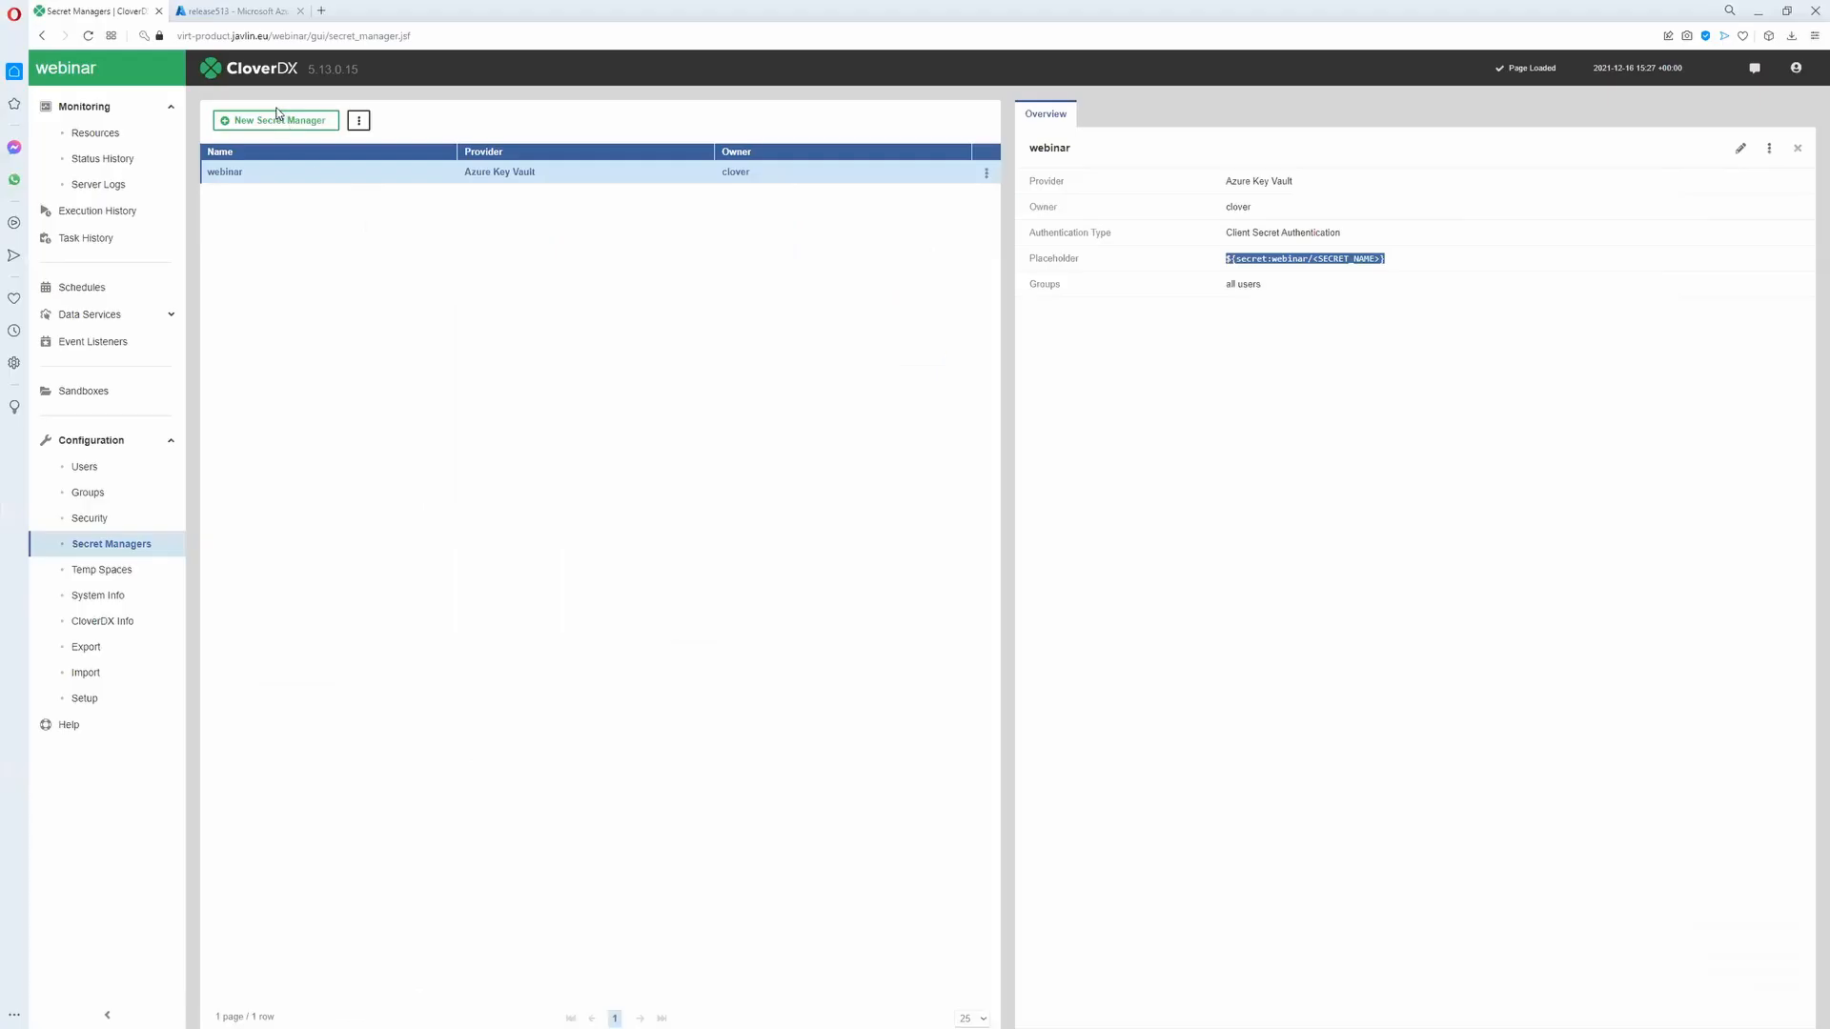
pyautogui.click(238, 10)
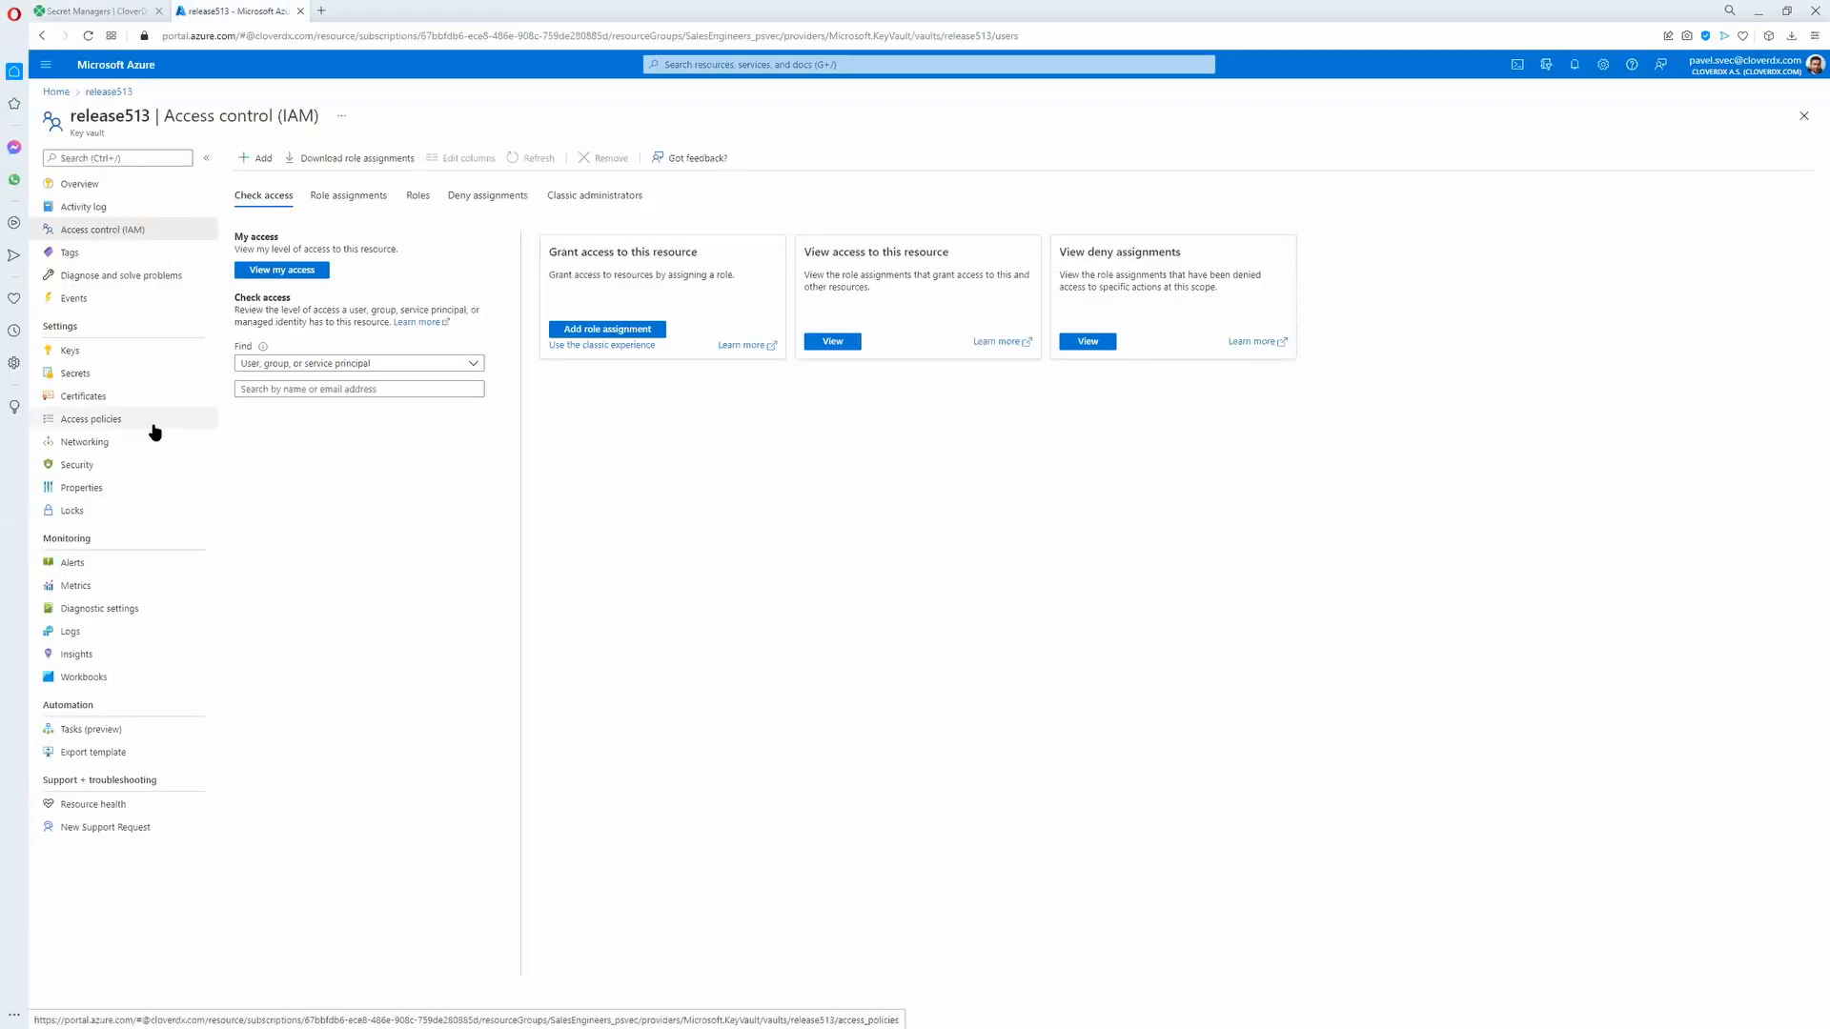
pyautogui.click(141, 381)
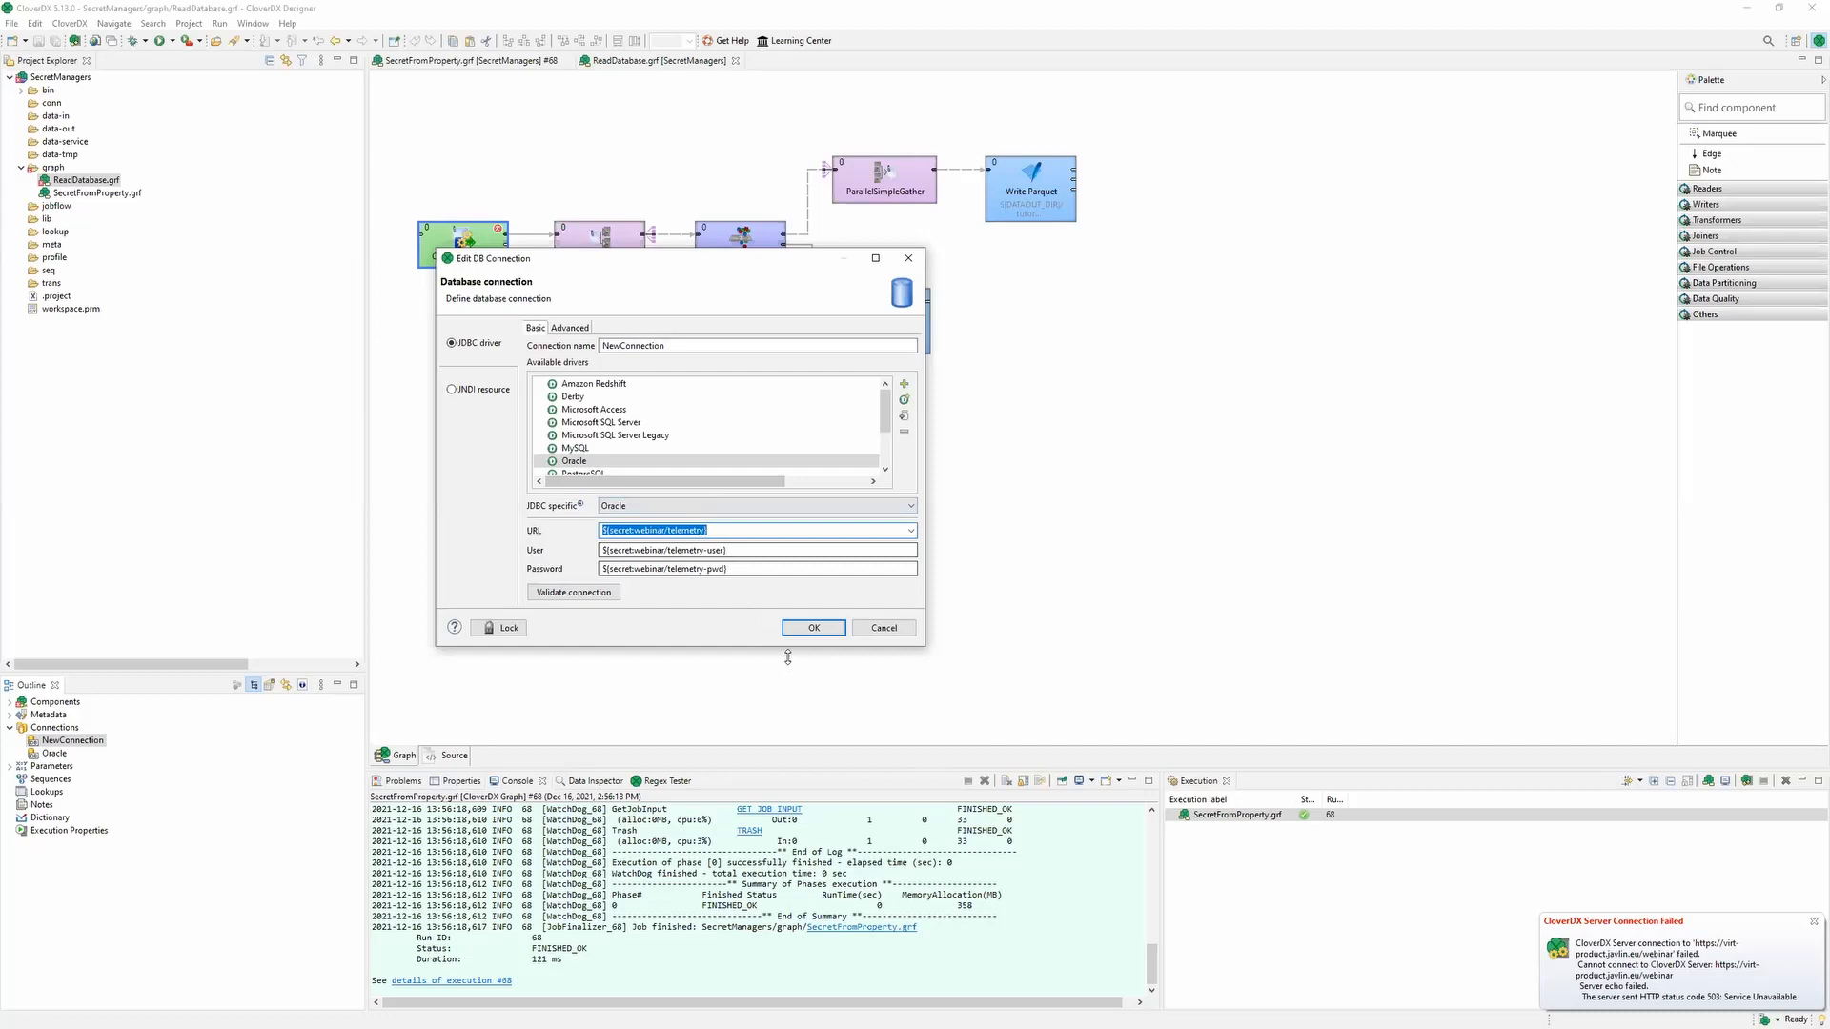
# Step: Accept the database connection dialog in CloverDX Designer and try to run the ReadDatabase graph locally
pyautogui.click(813, 627)
pyautogui.rightClick(664, 358)
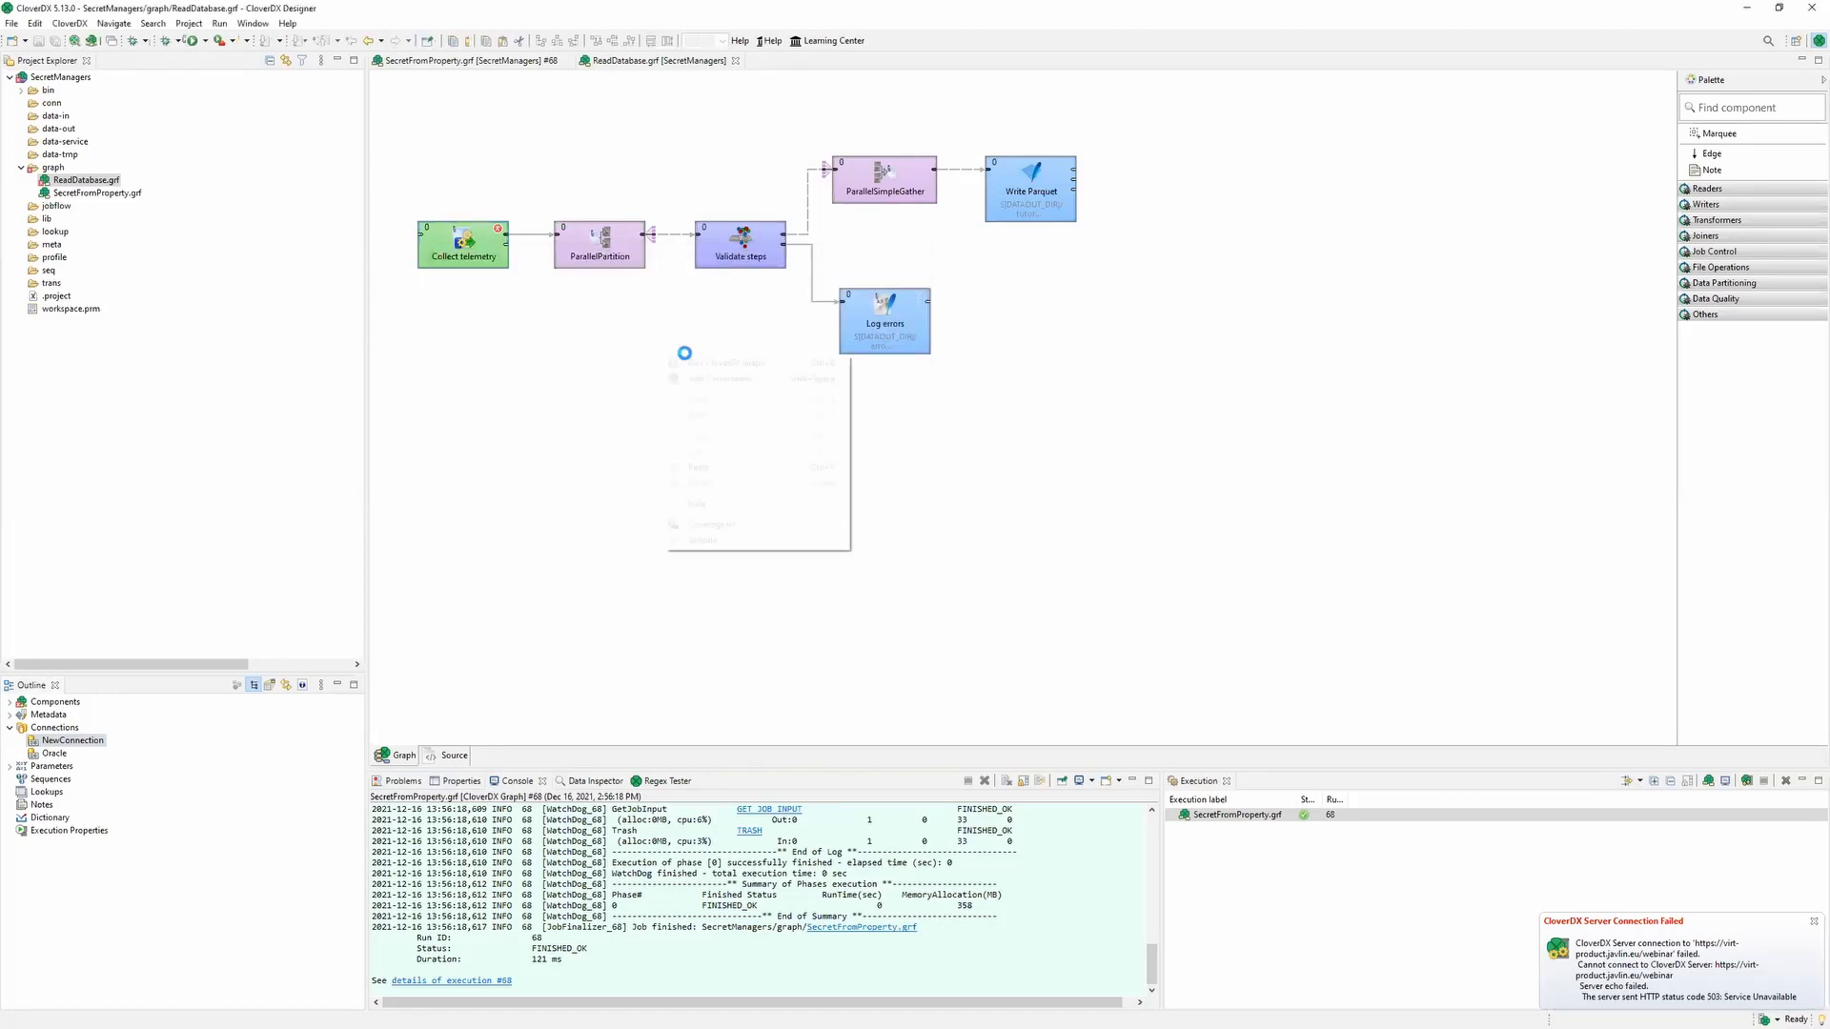
pyautogui.click(687, 363)
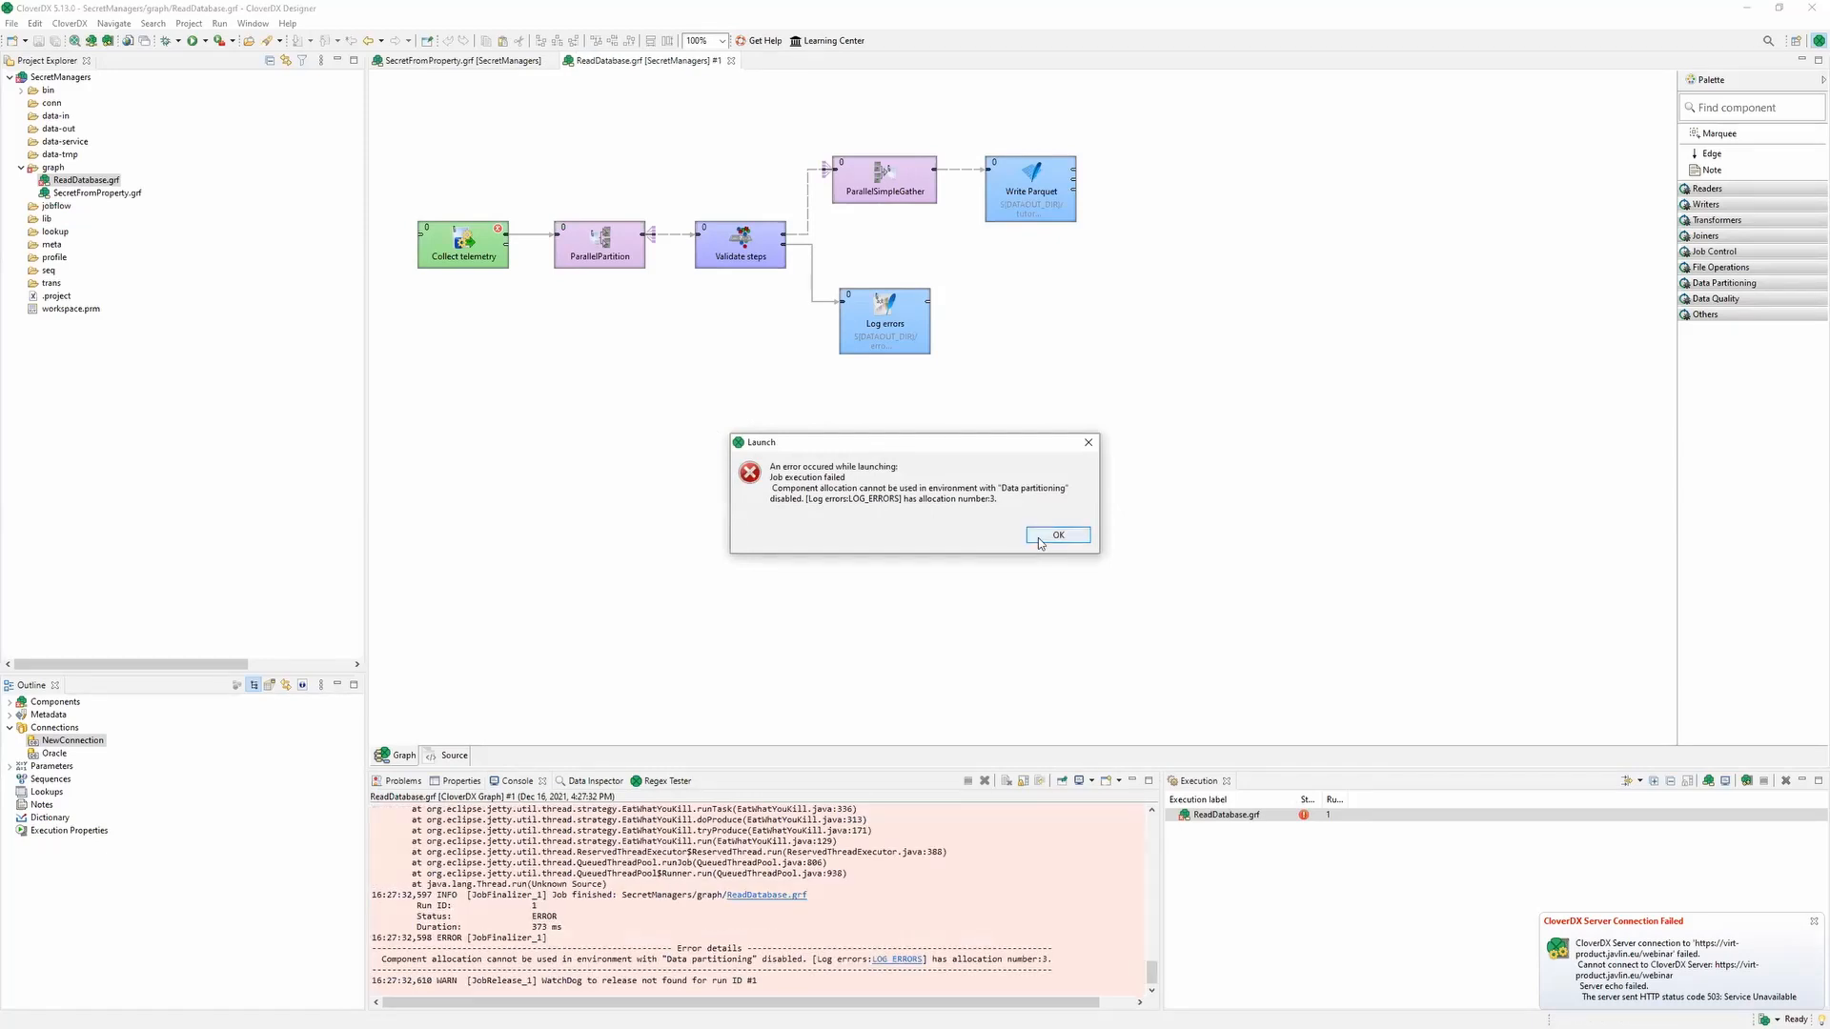
pyautogui.click(1057, 535)
pyautogui.rightClick(71, 78)
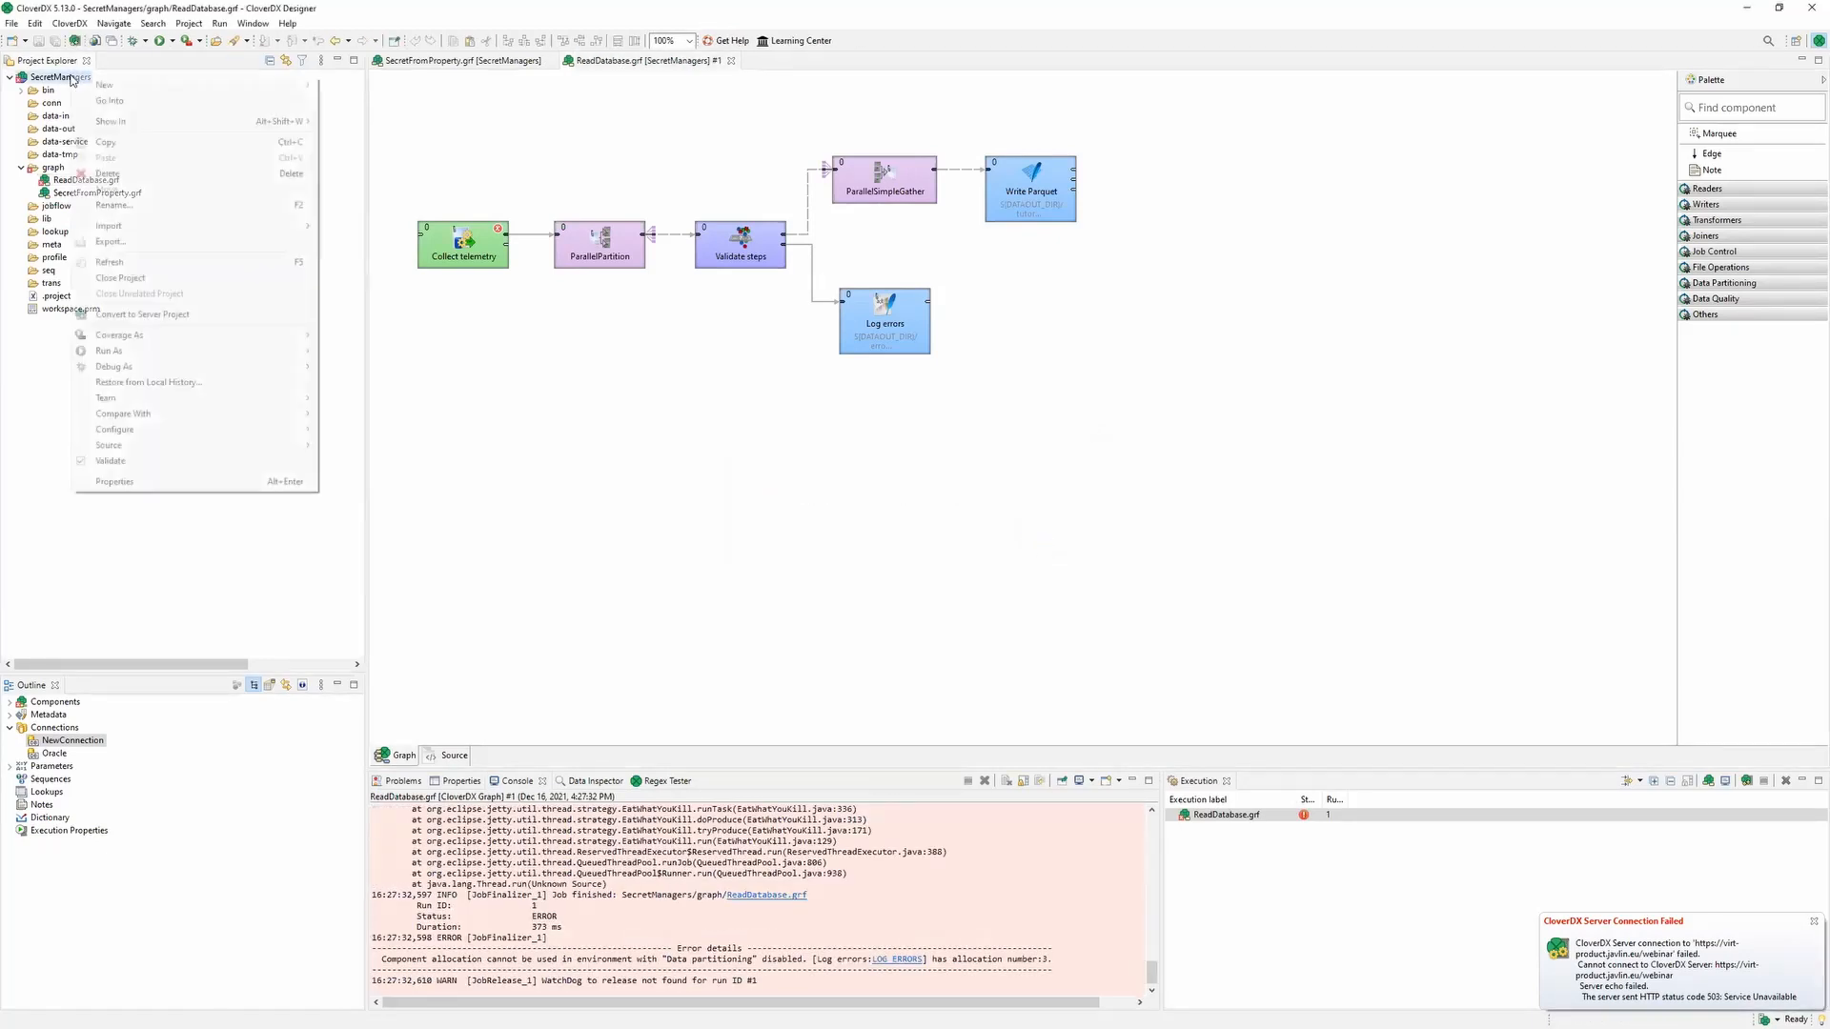
pyautogui.click(210, 314)
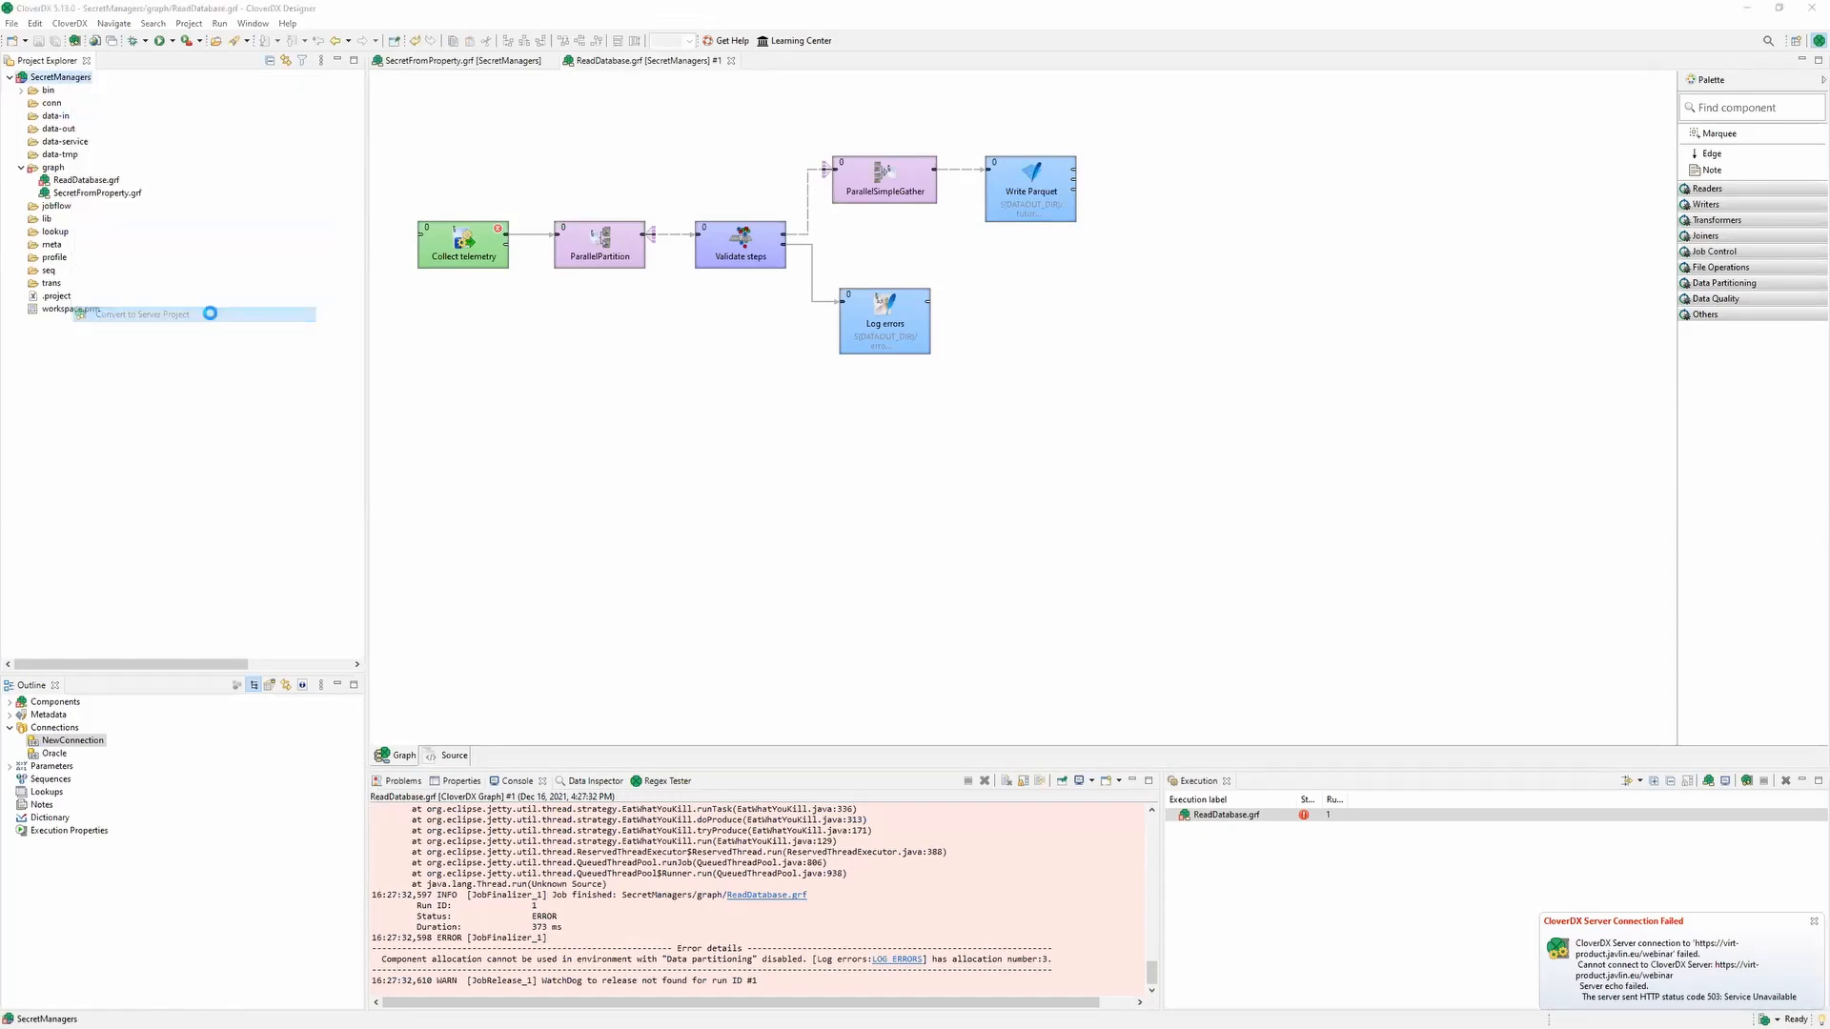
pyautogui.click(944, 416)
pyautogui.doubleClick(944, 416)
pyautogui.click(944, 417)
pyautogui.moveTo(938, 417); pyautogui.dragTo(1001, 417)
pyautogui.press('BackSpace')
pyautogui.write('webinar')
pyautogui.click(912, 582)
pyautogui.click(913, 581)
pyautogui.click(809, 446)
pyautogui.click(999, 588)
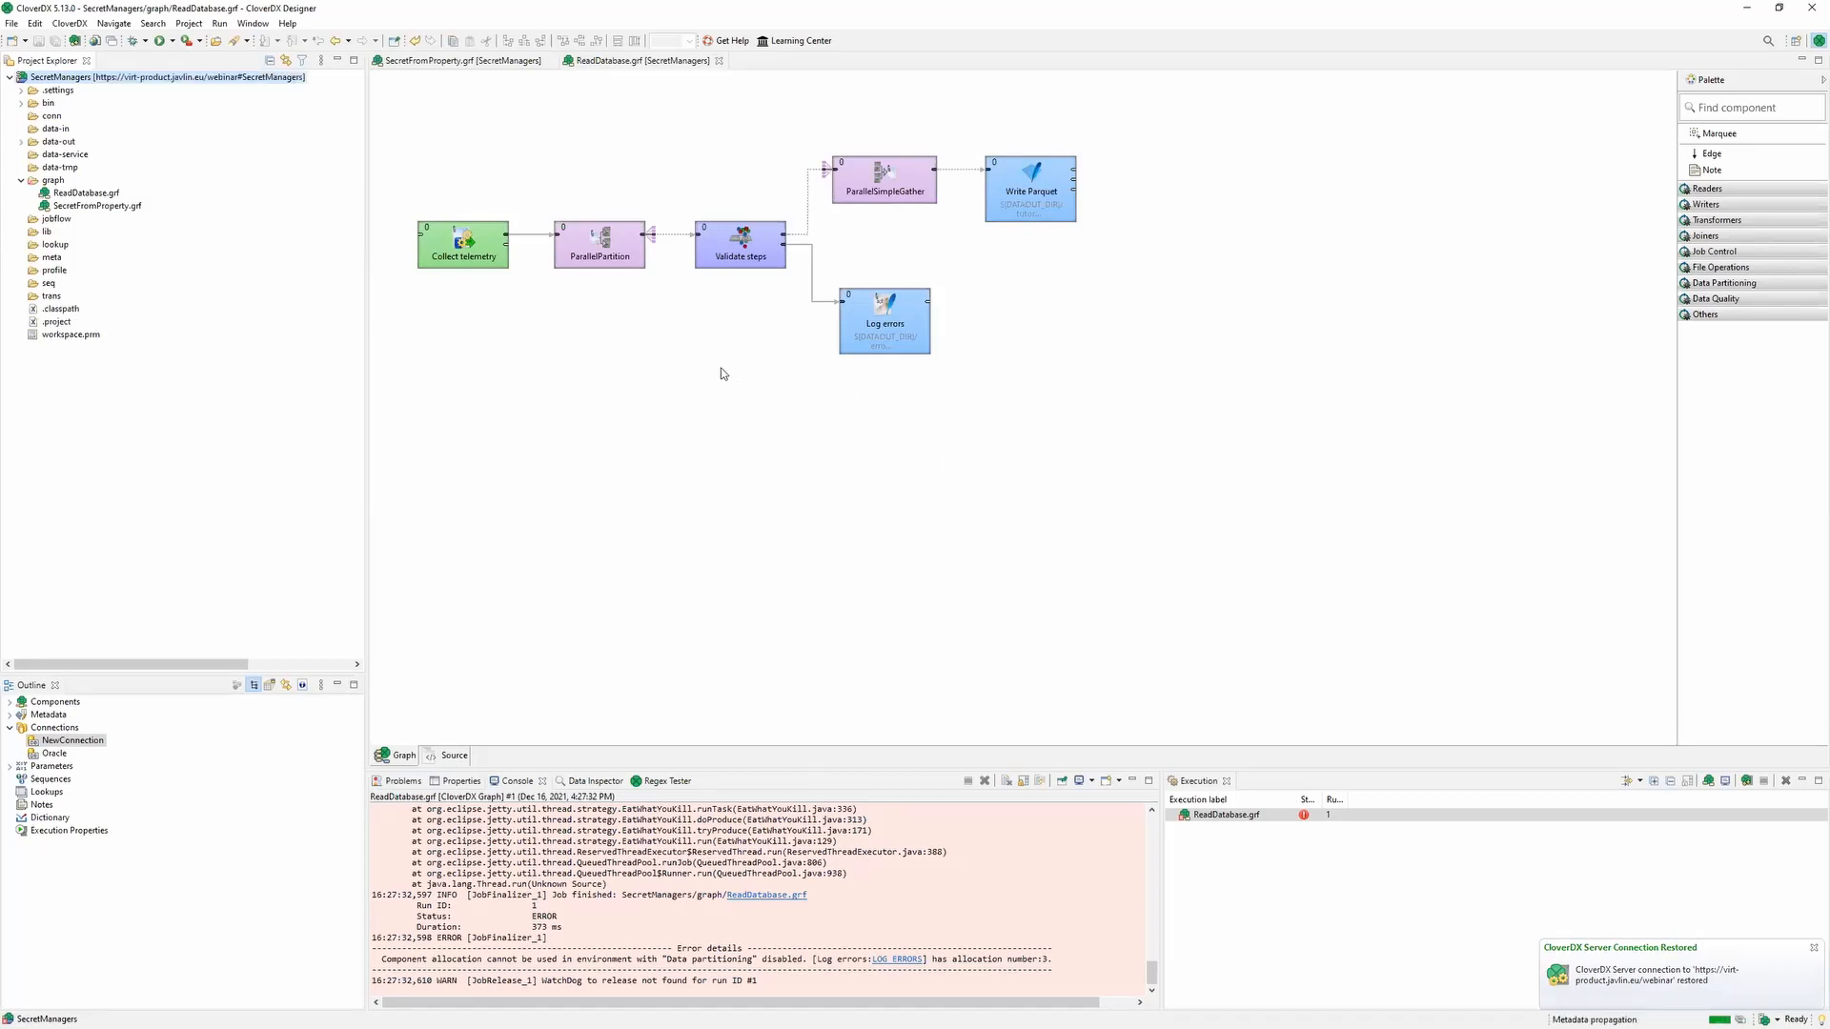
# Step: Run the ReadDatabase graph on the server
pyautogui.rightClick(670, 383)
pyautogui.click(688, 381)
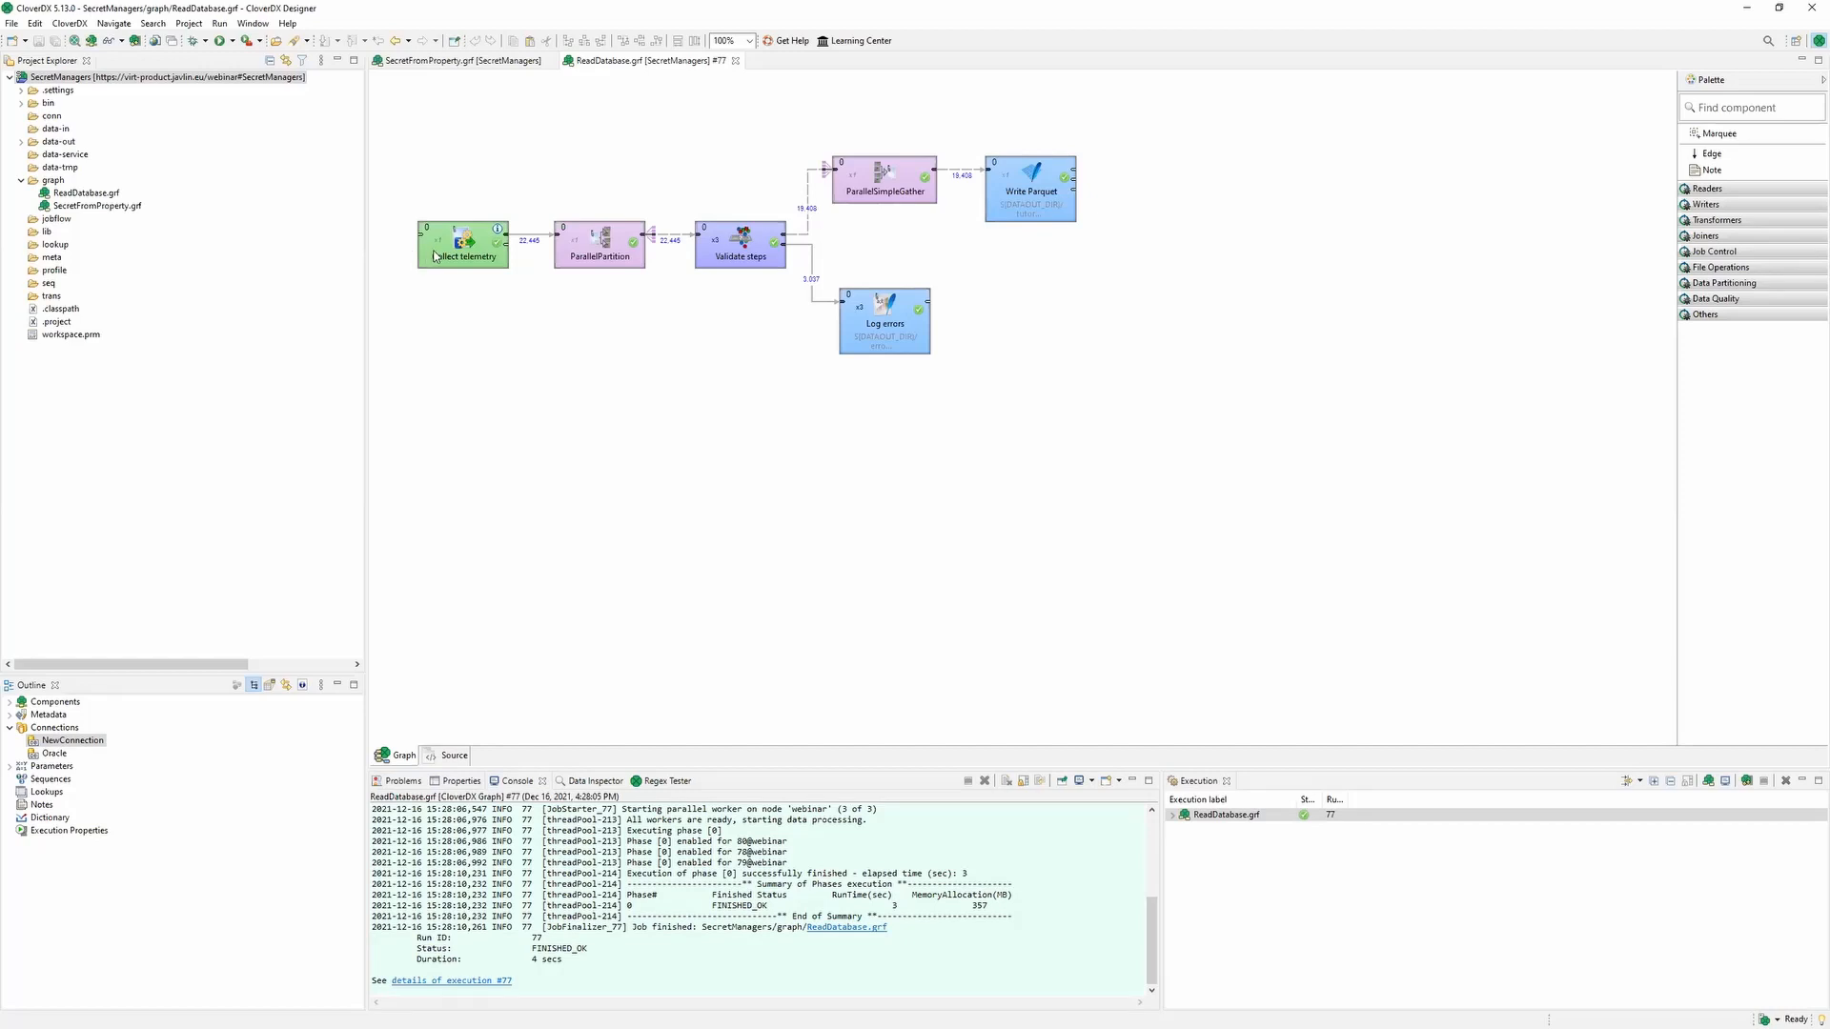
# Step: Start a run of the SecretFromProperty graph to bring up its required parameters
pyautogui.click(477, 63)
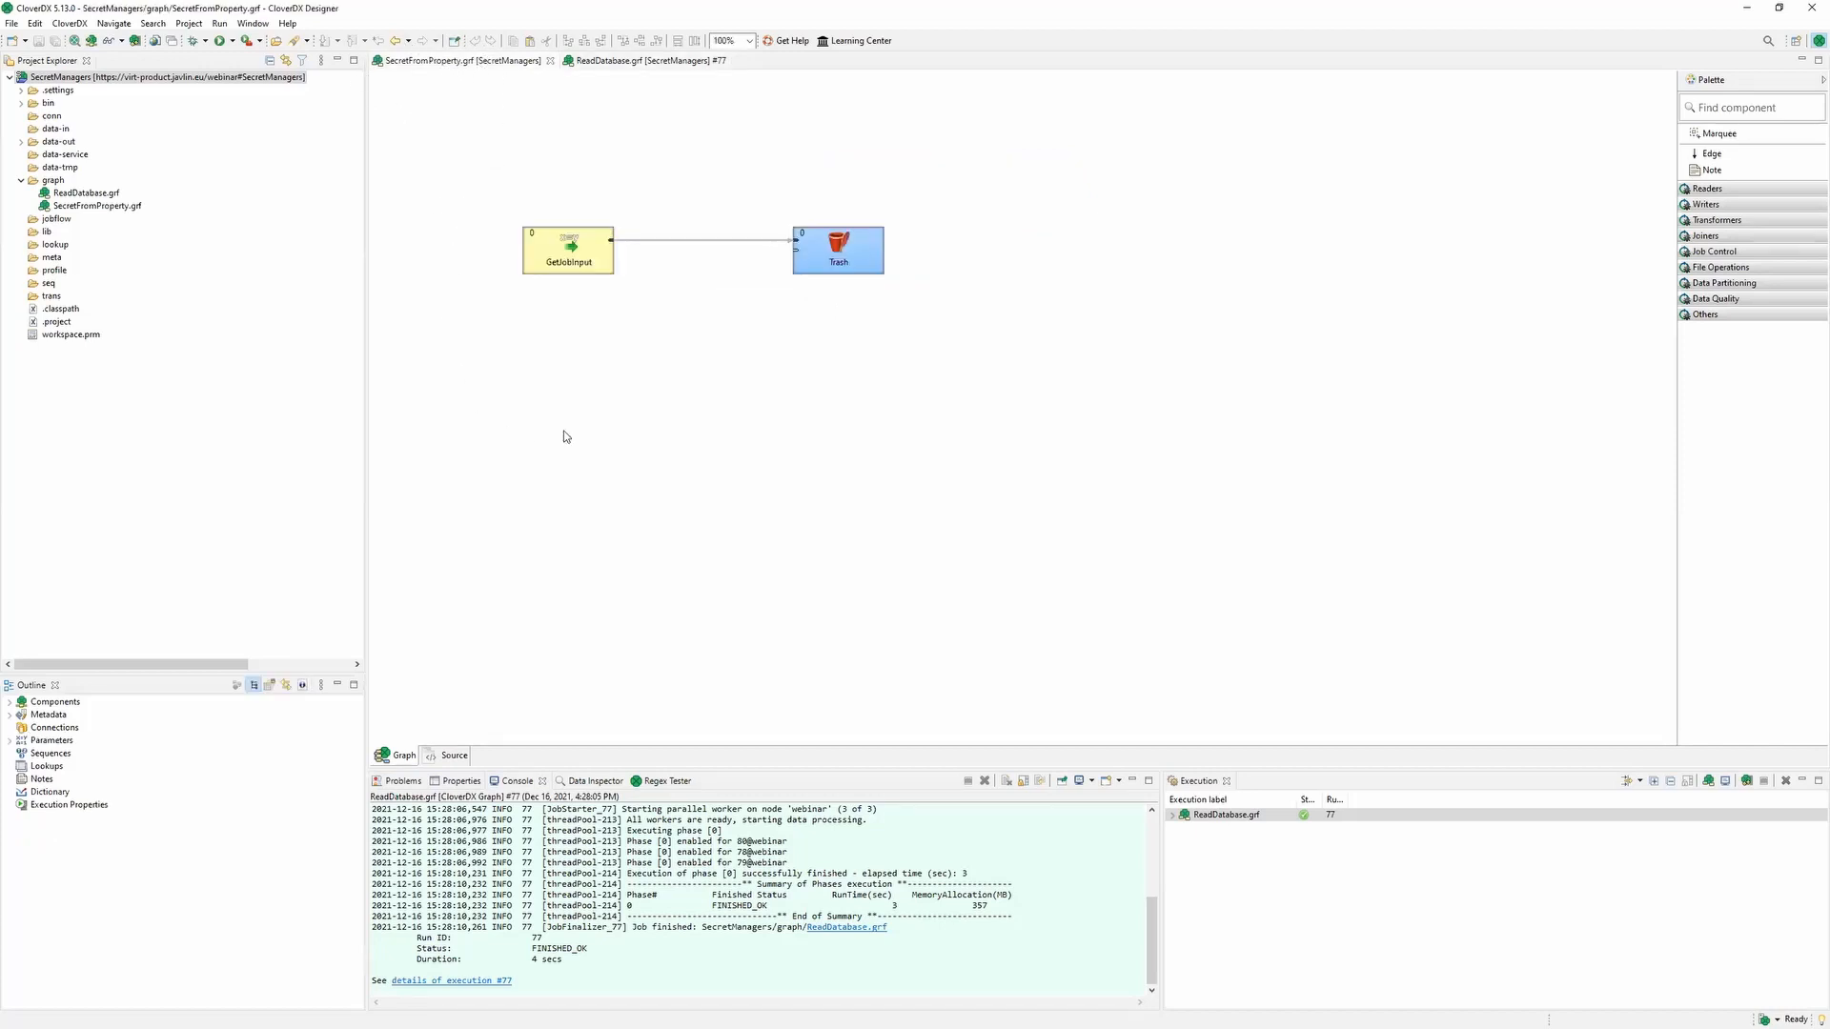
pyautogui.rightClick(578, 337)
pyautogui.click(629, 349)
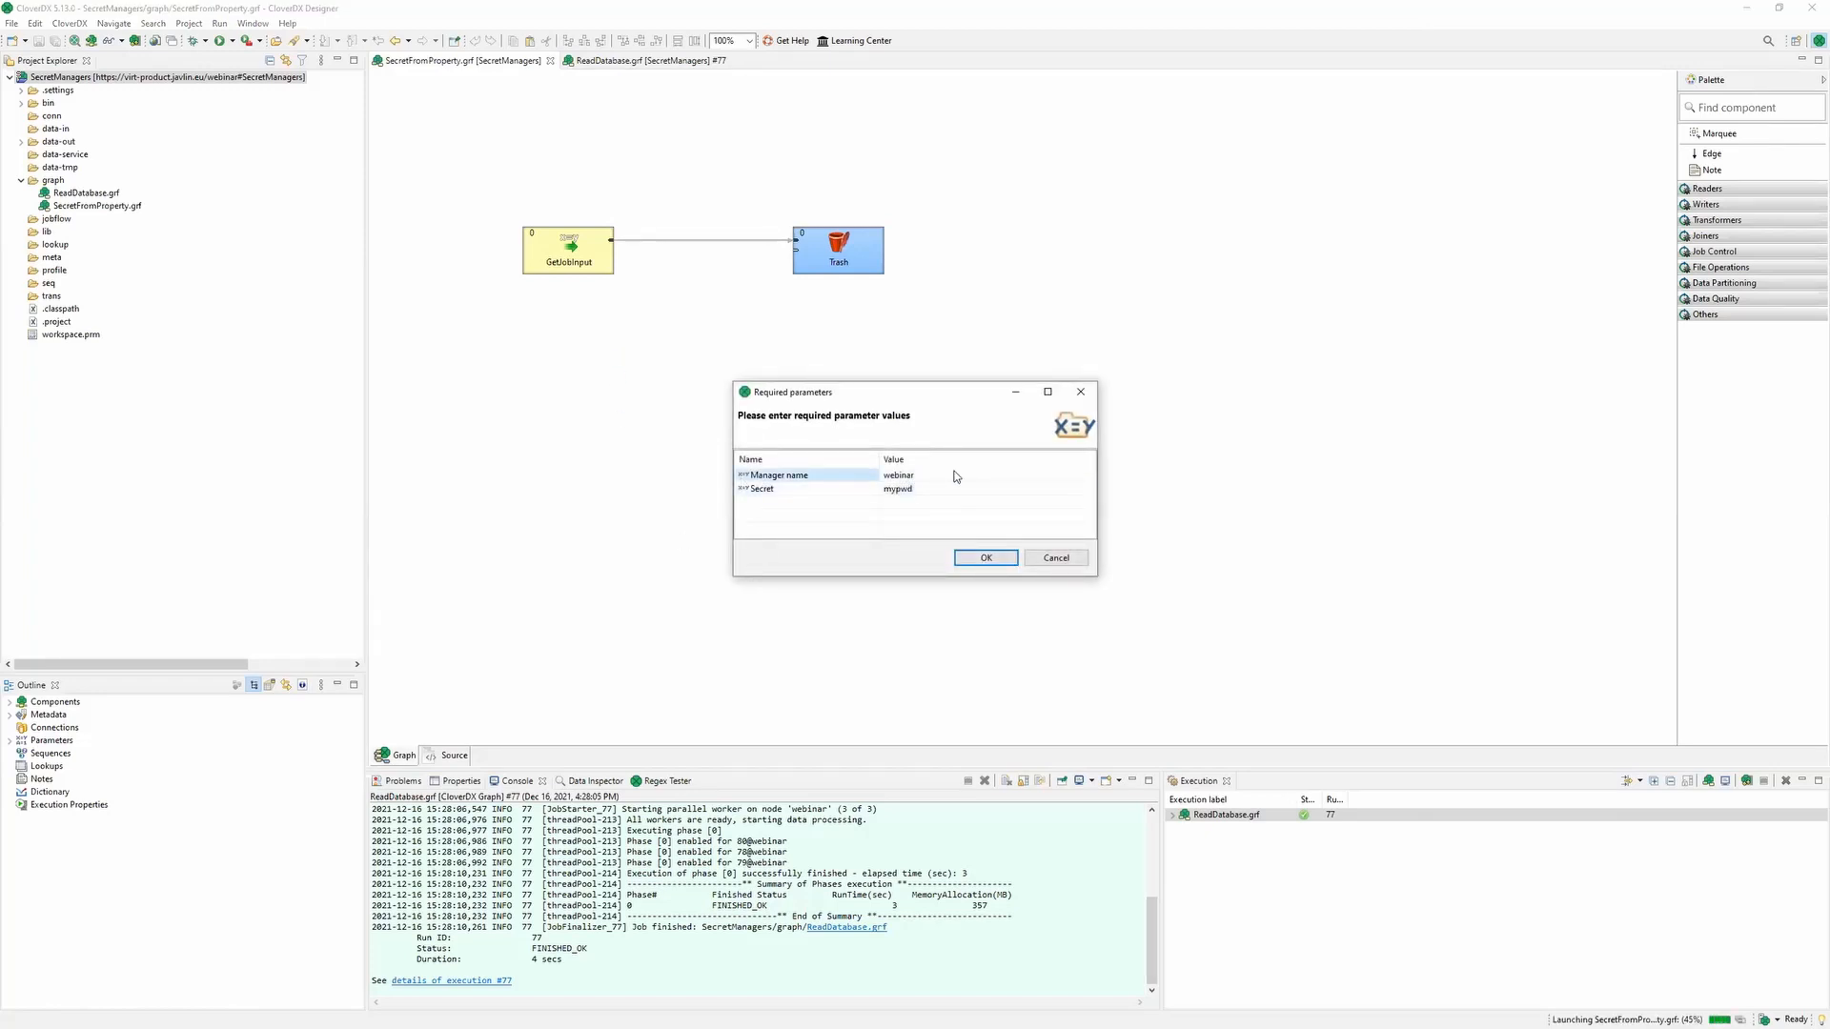
# Step: Switch to the CloverDX Server secret managers page in the browser and check the webinar manager's placeholder
pyautogui.hotkey('alt', 'Tab')
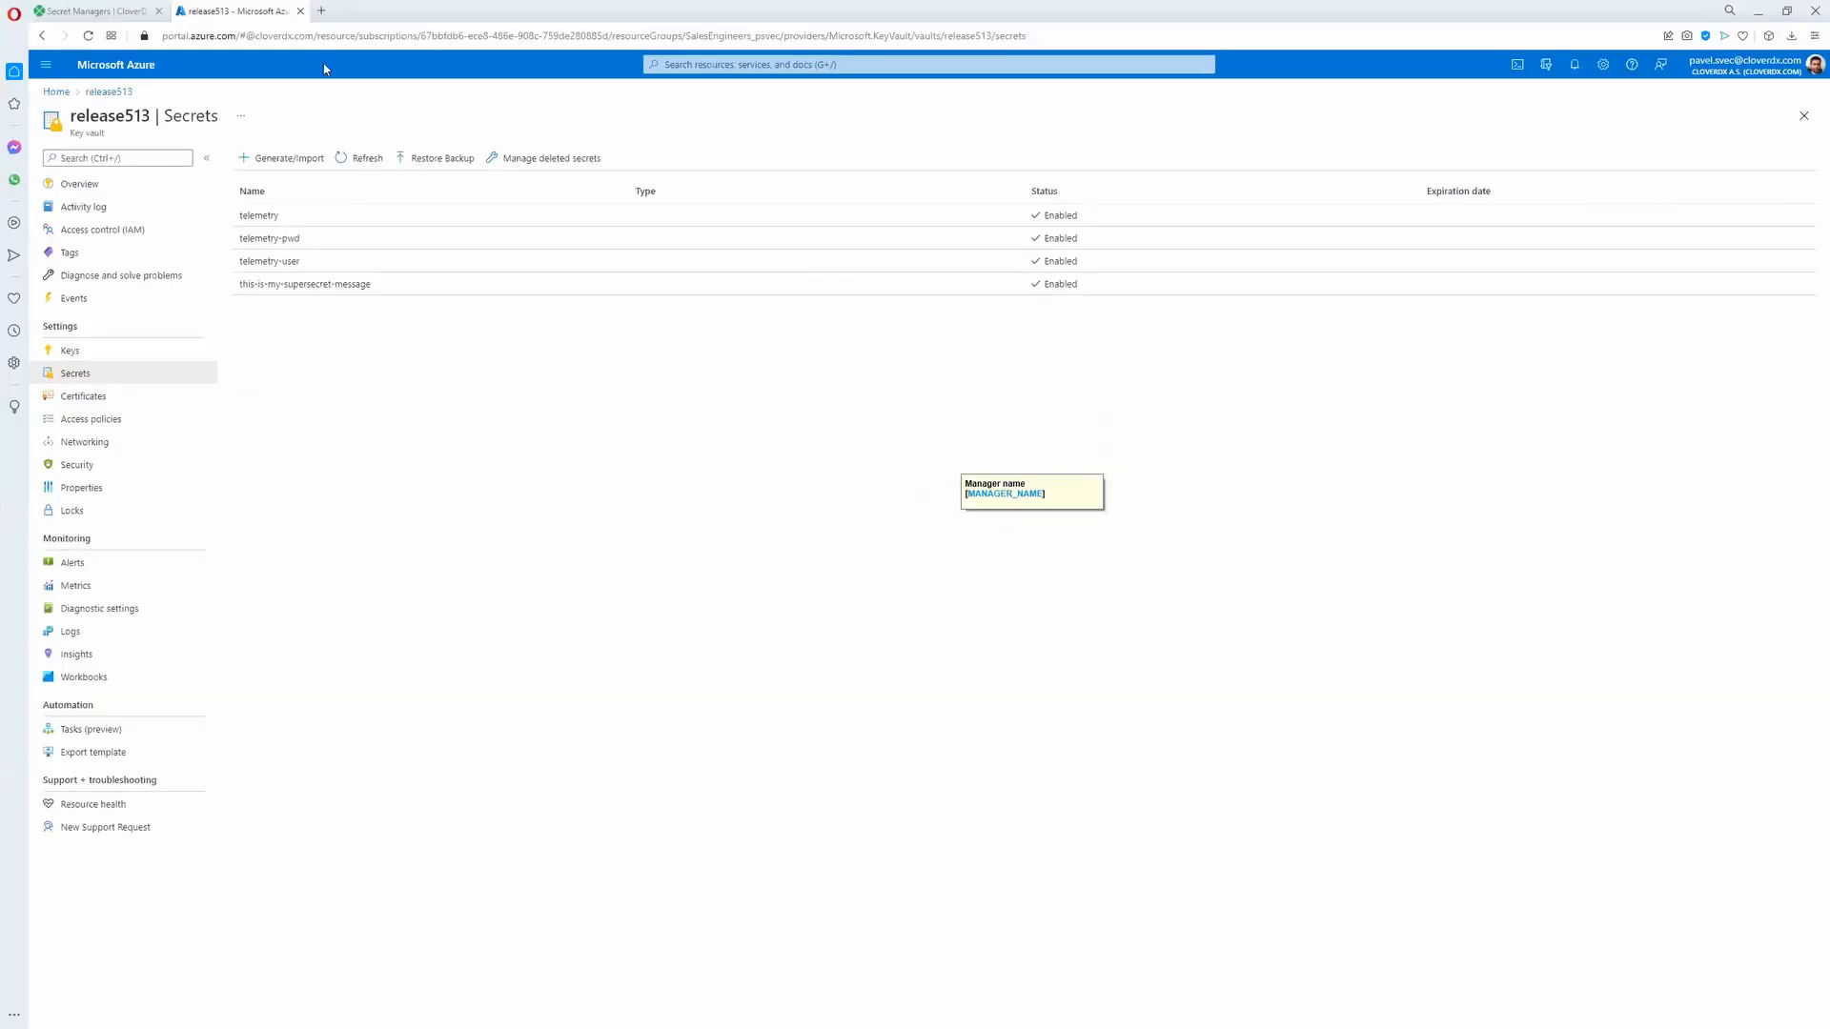
pyautogui.click(137, 11)
pyautogui.click(1272, 257)
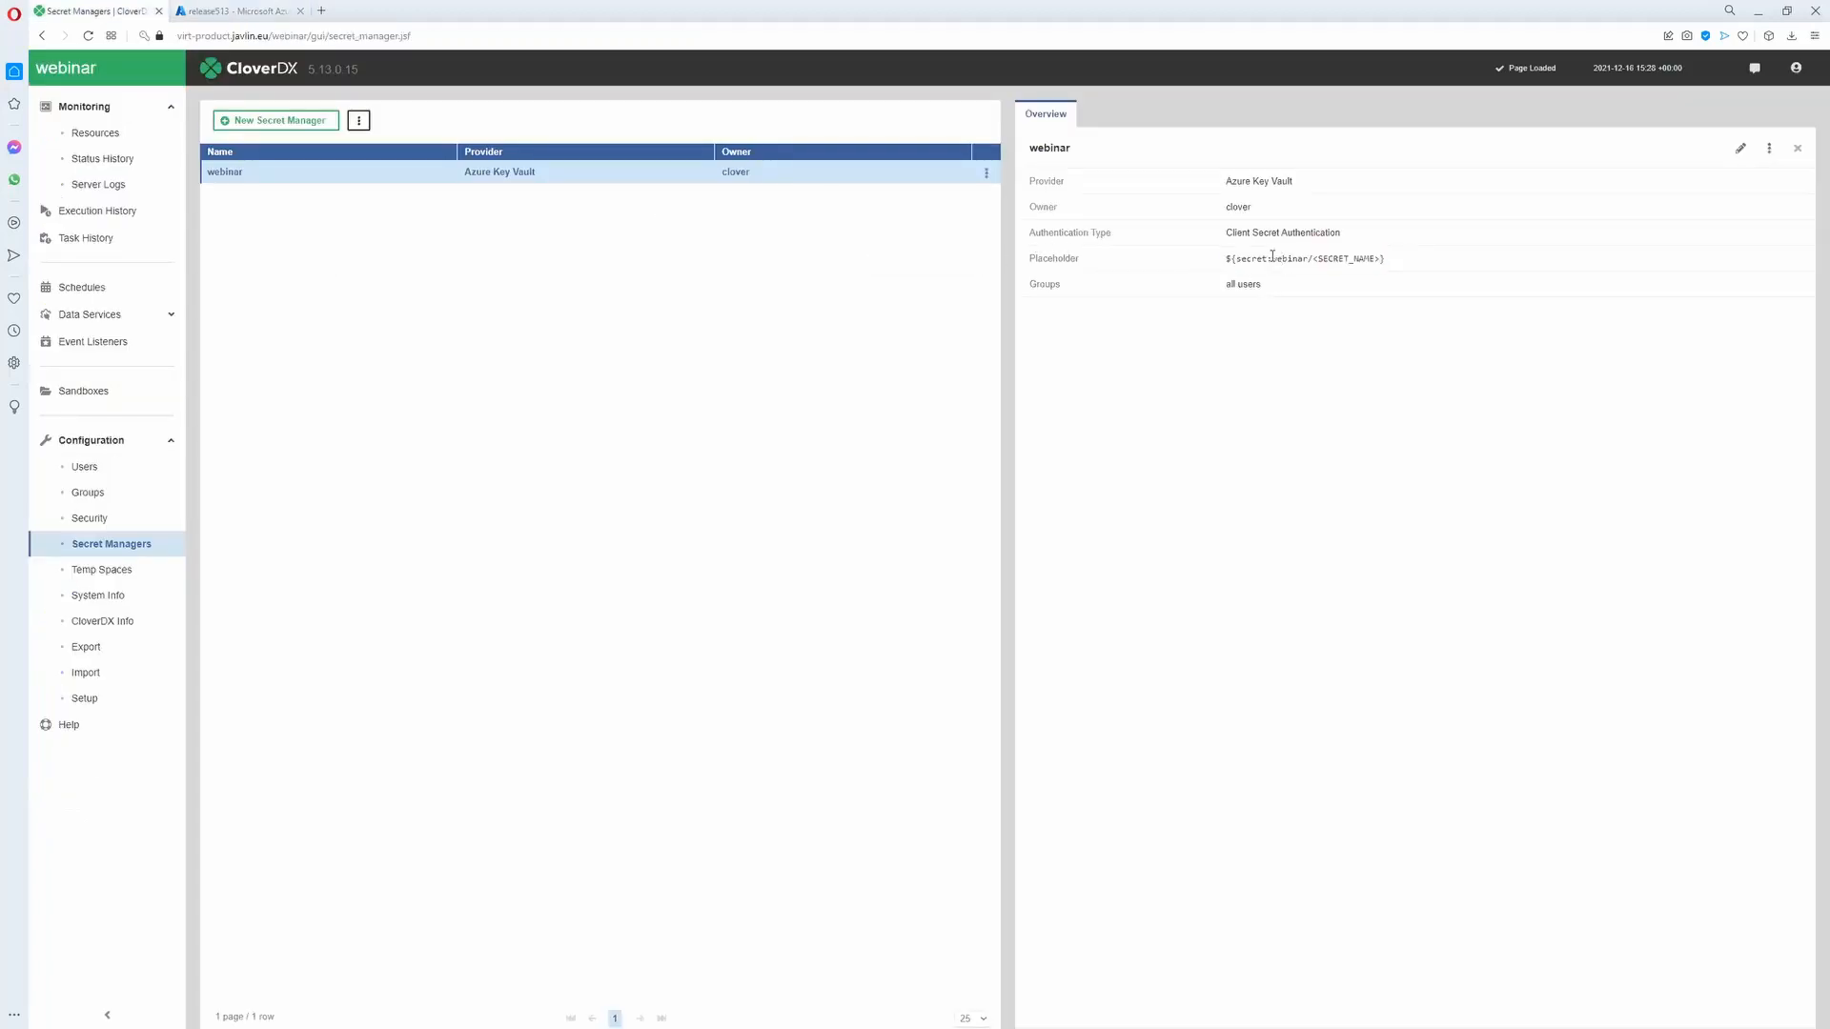
# Step: Examine the manager name and <SECRET_NAME> parts of the webinar manager's placeholder
pyautogui.doubleClick(1277, 257)
pyautogui.click(1299, 347)
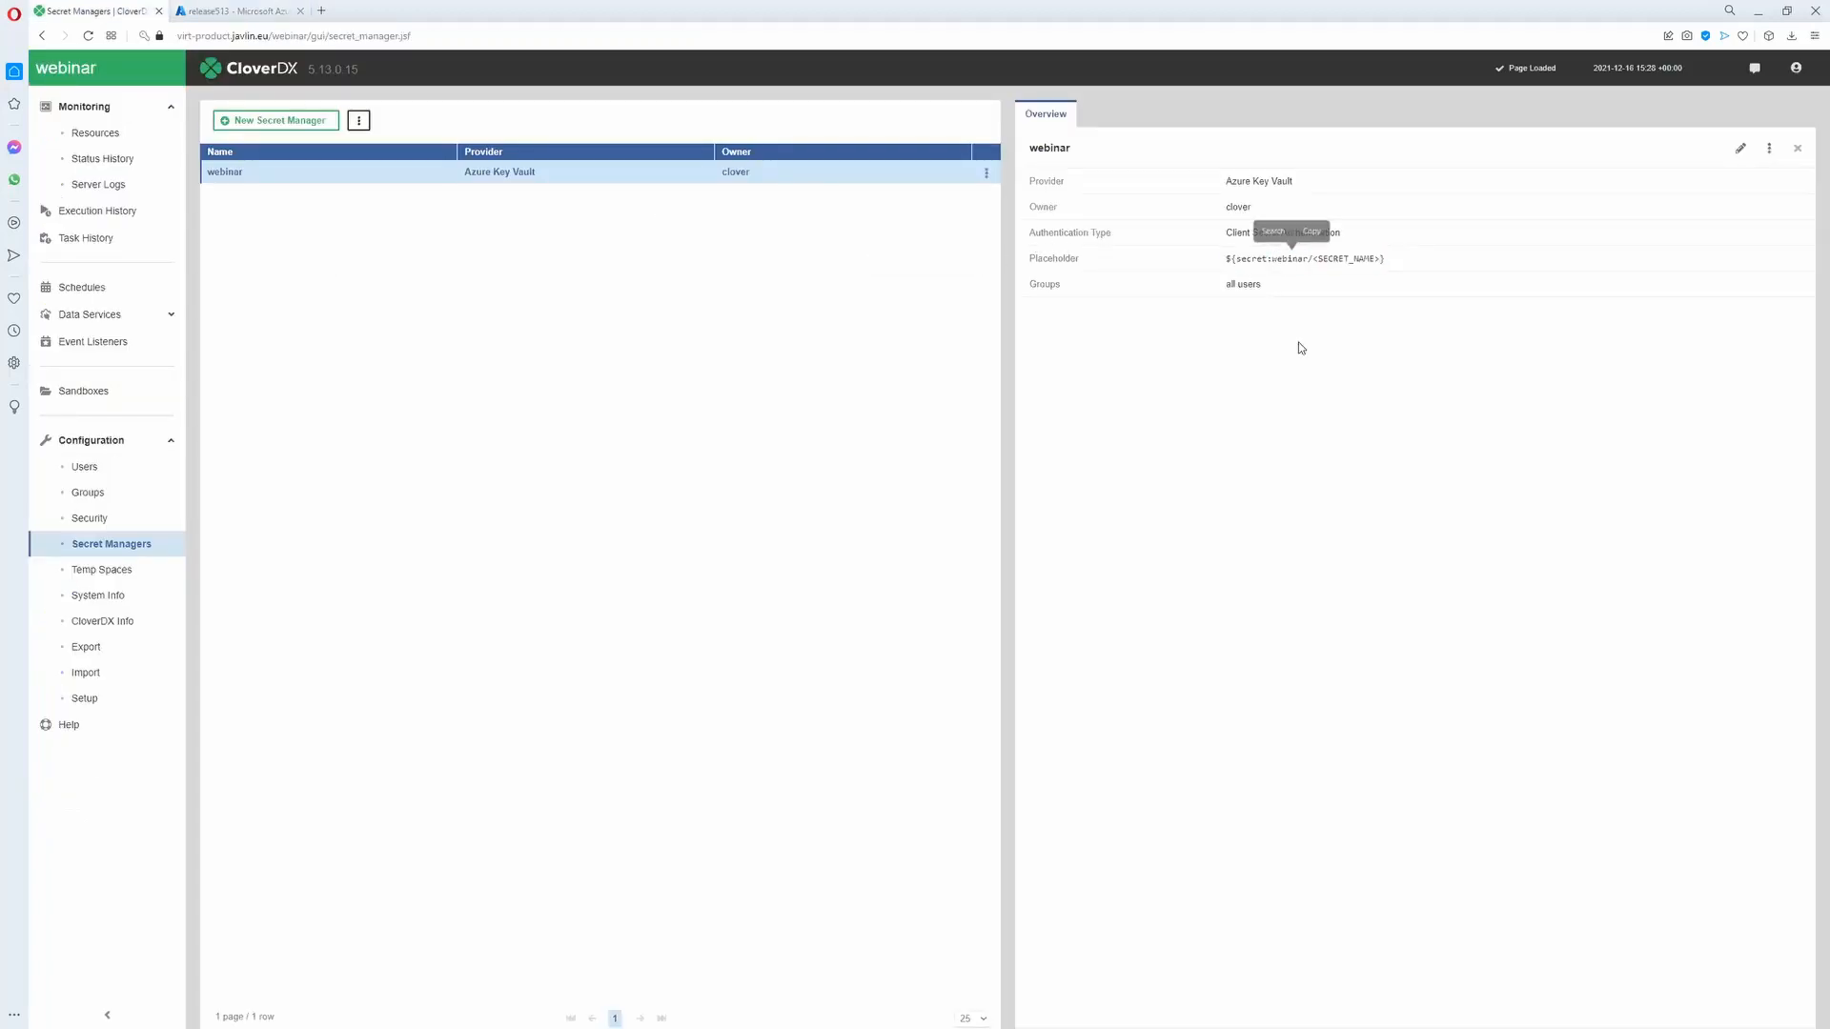
pyautogui.moveTo(1313, 259); pyautogui.dragTo(1381, 259)
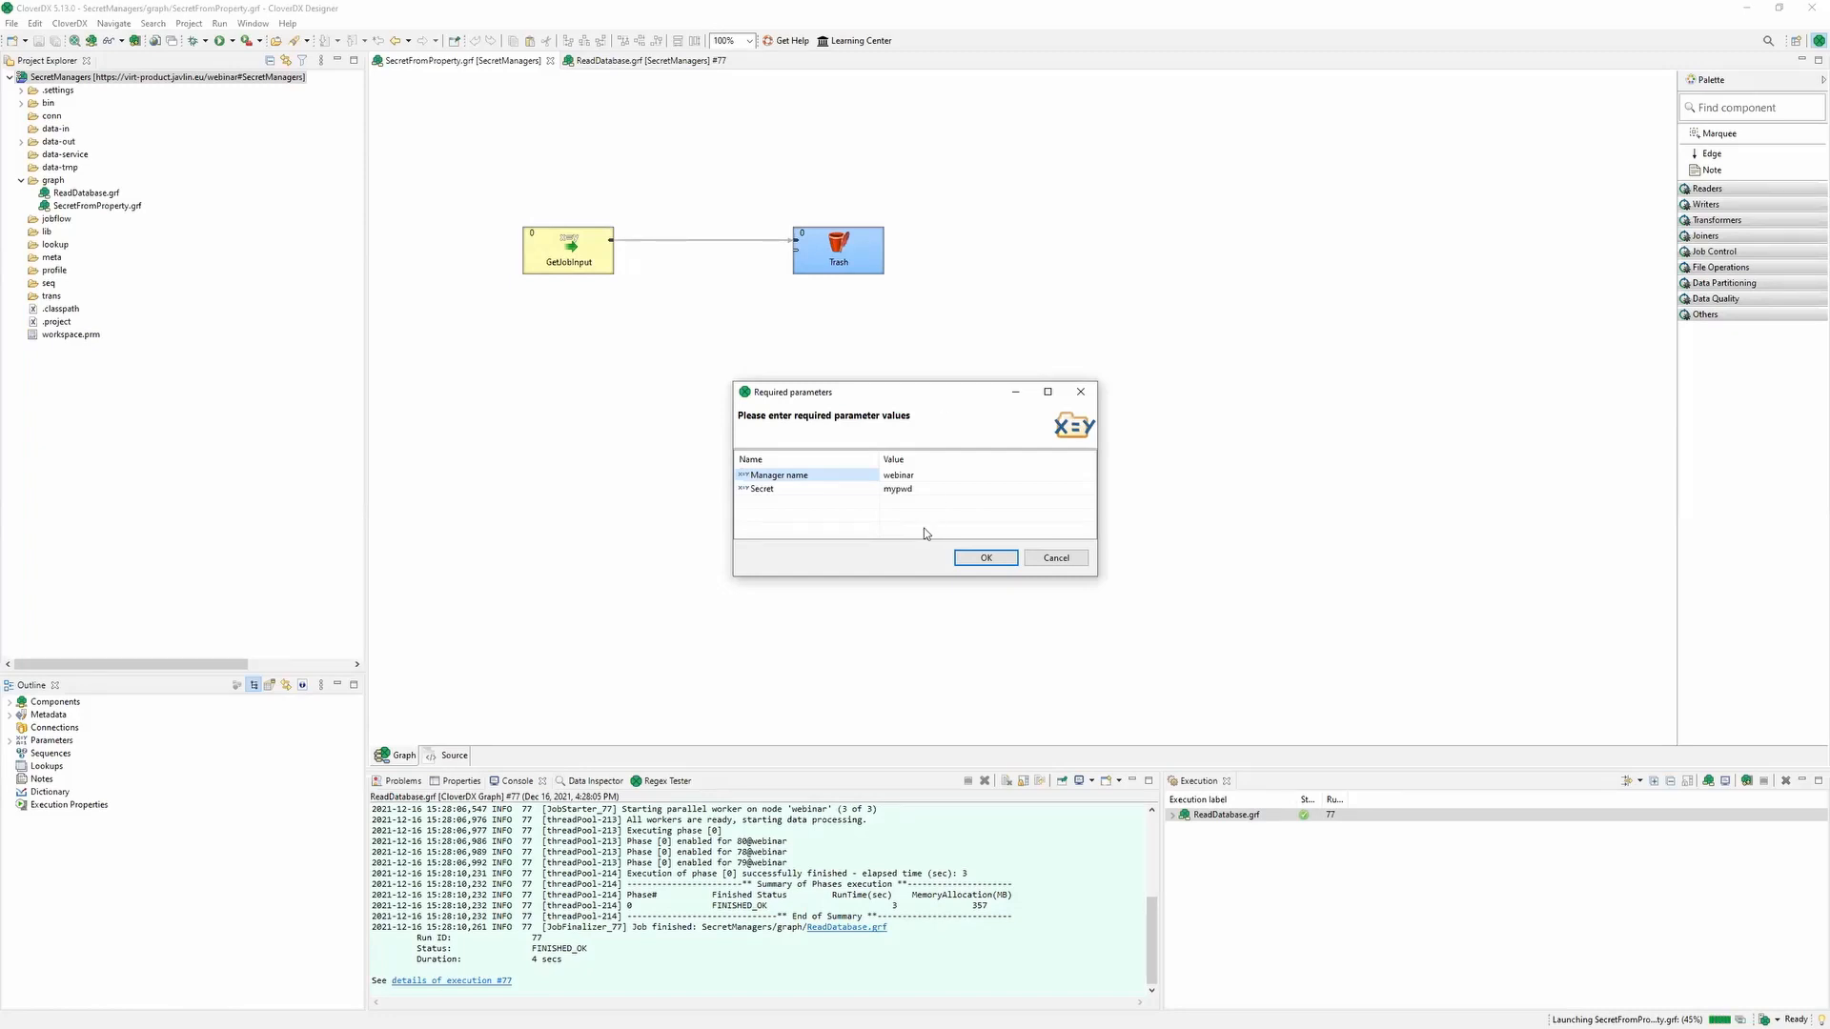
# Step: Switch to CloverDX Designer, run the SecretFromProperty graph with the preset manager and secret names, and inspect the edge data
pyautogui.click(856, 488)
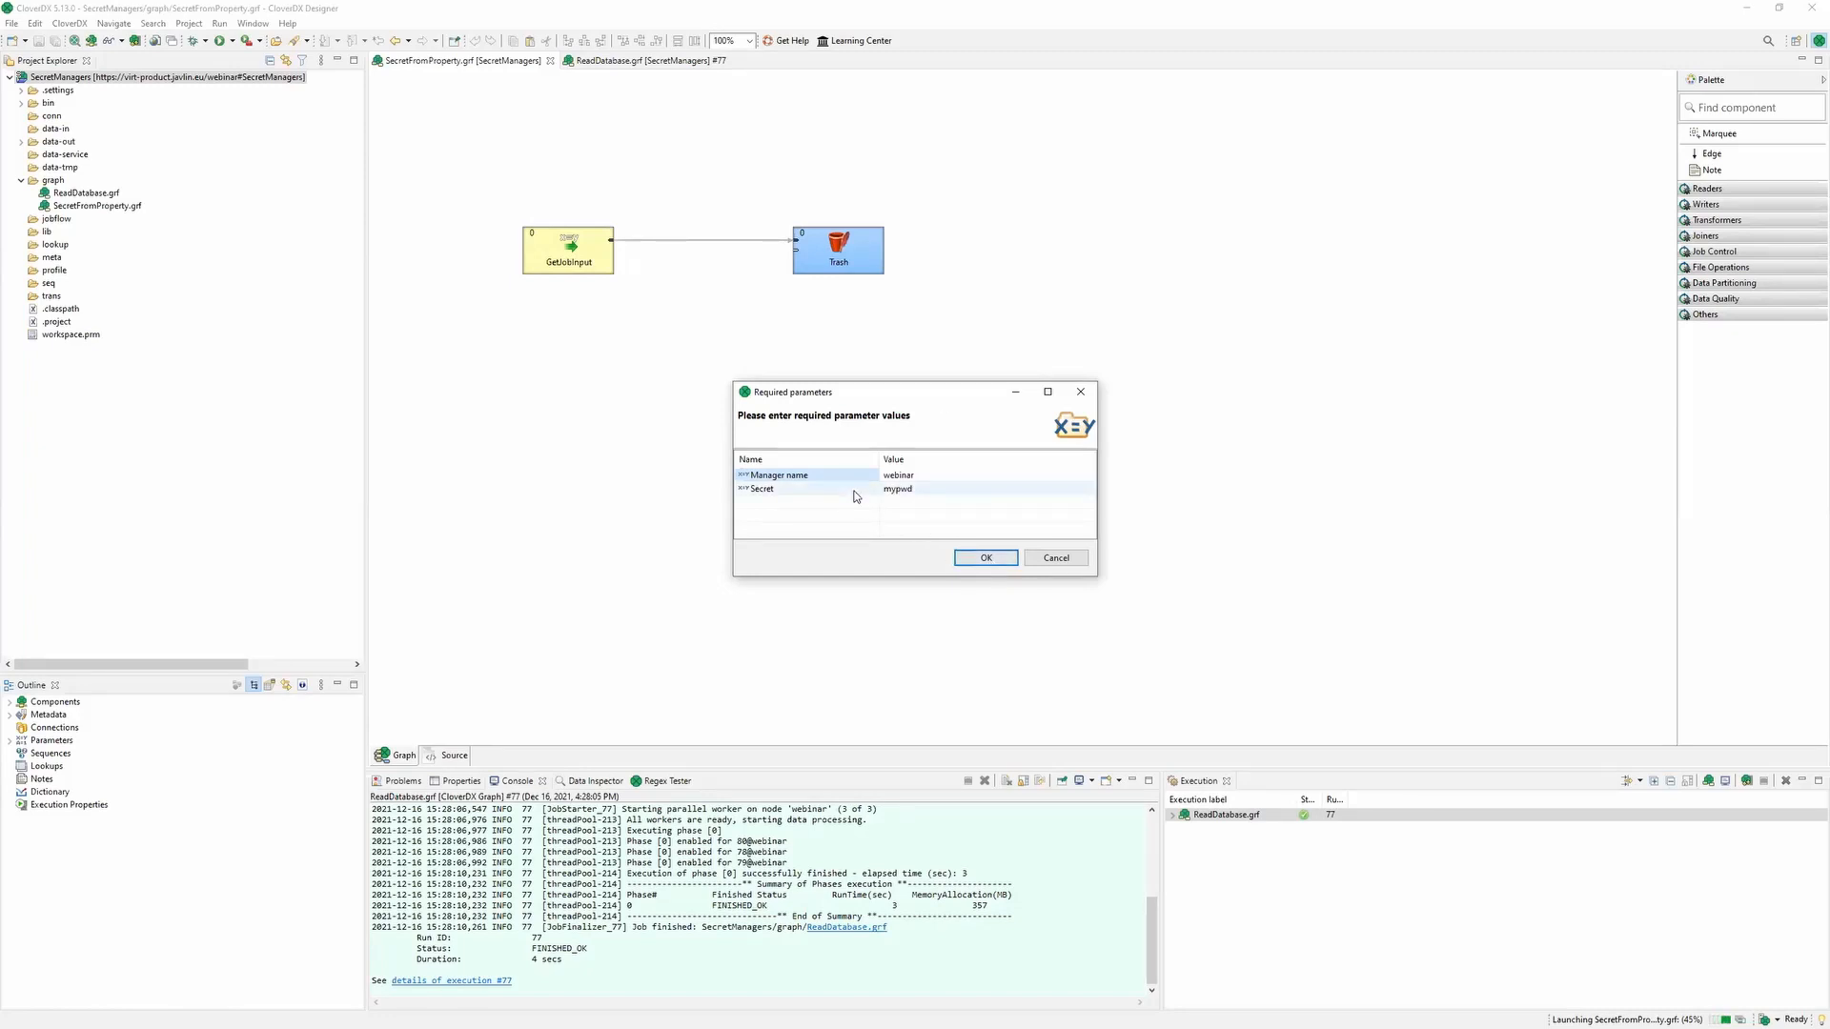
pyautogui.click(983, 558)
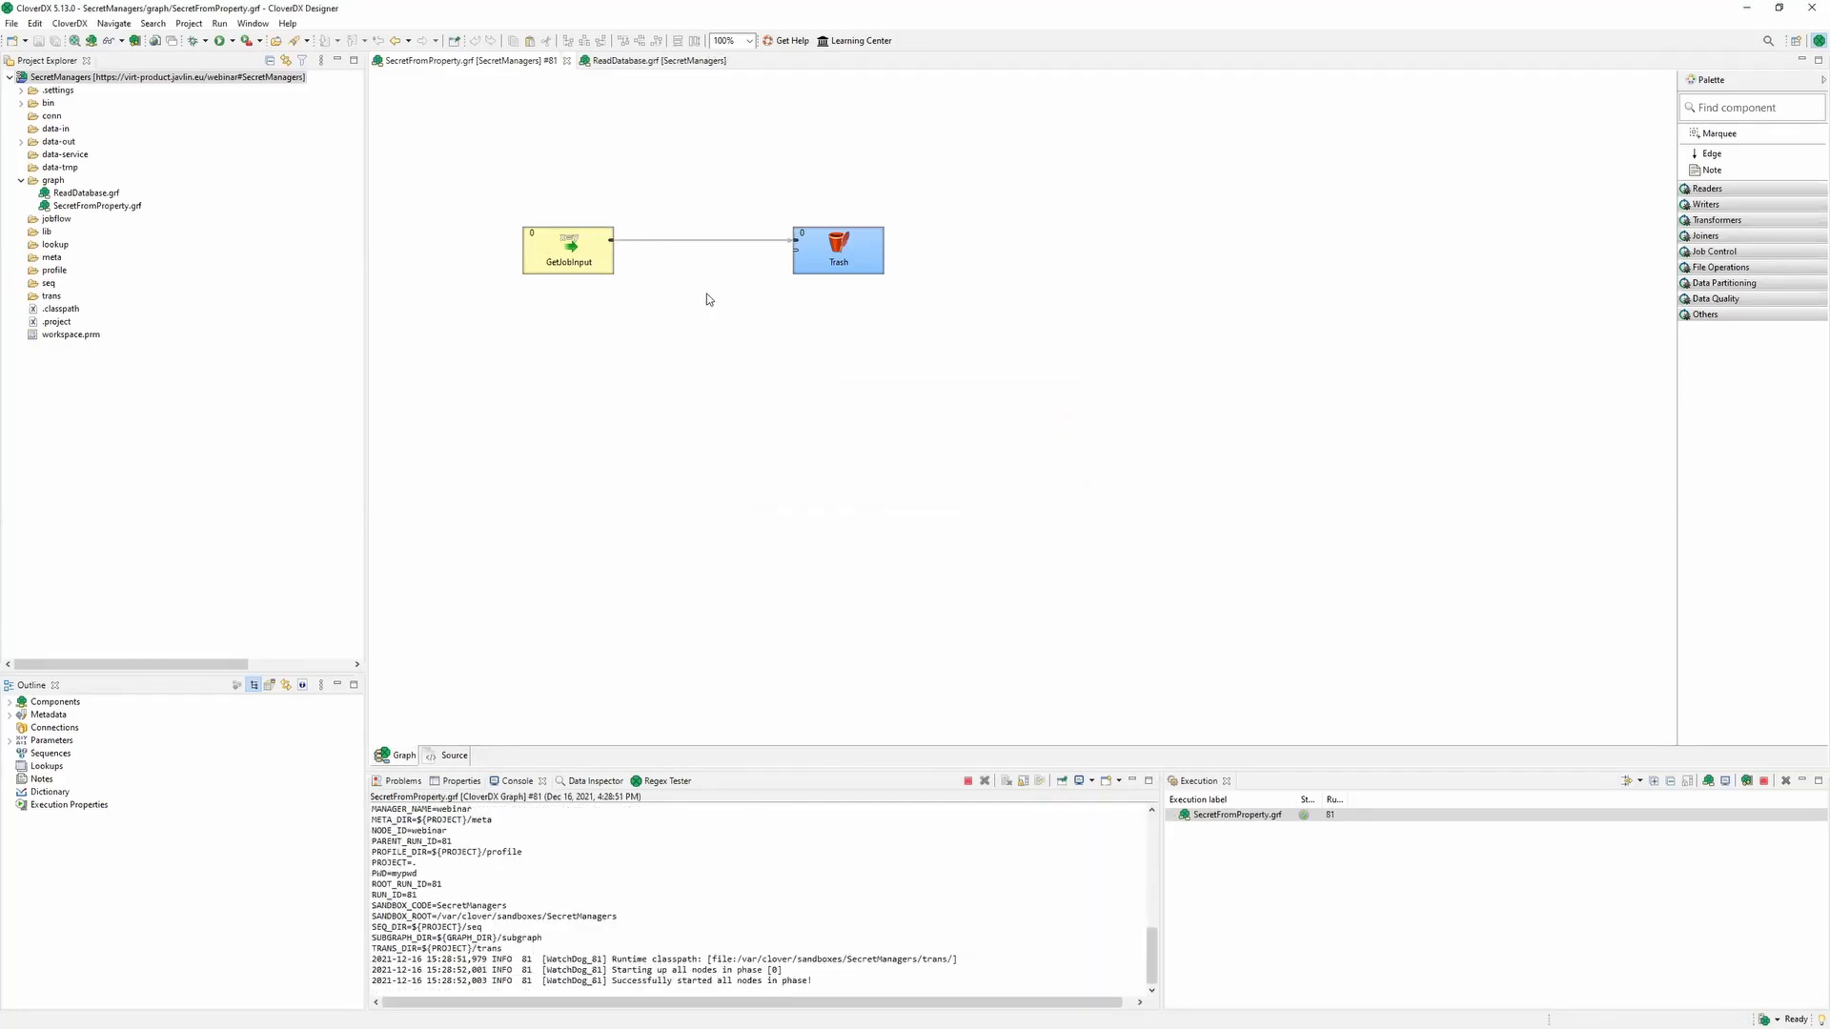
pyautogui.click(688, 240)
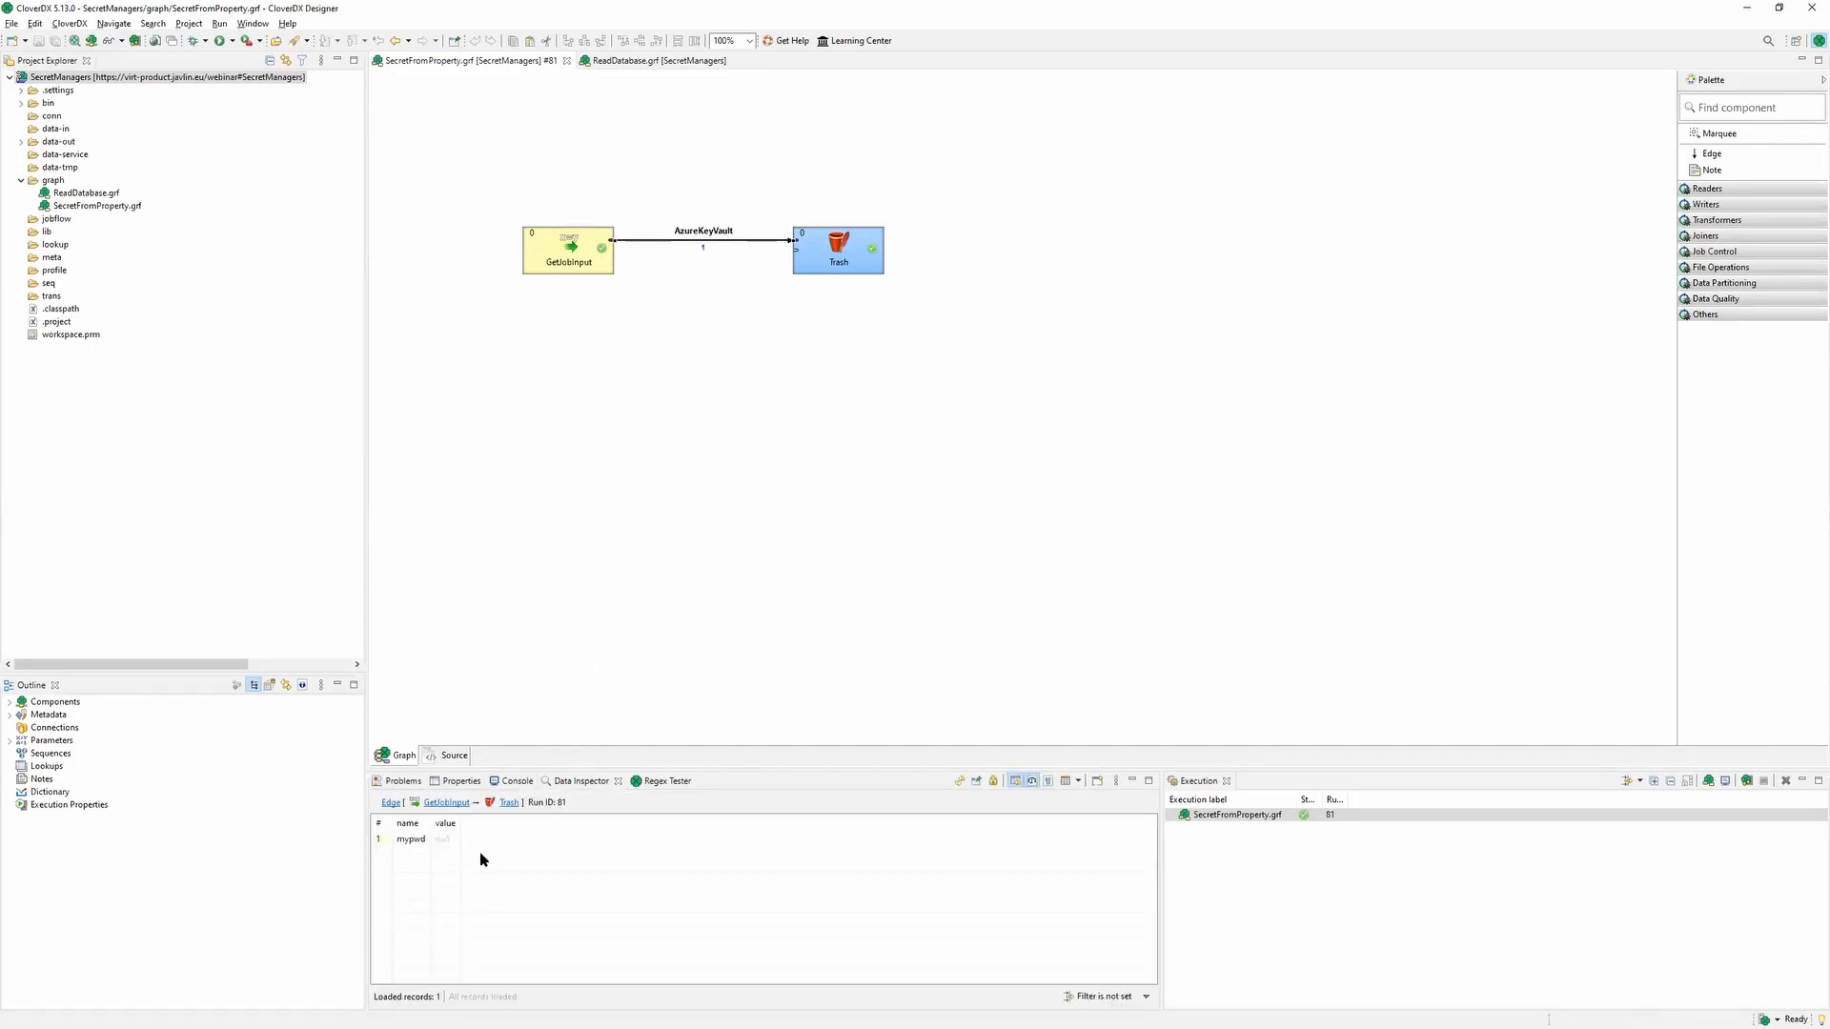
# Step: Copy the secret name this-is-my-supersecret-message from the release513 key vault in the Azure portal, and return to CloverDX Designer
pyautogui.hotkey('alt', 'Tab')
pyautogui.click(273, 13)
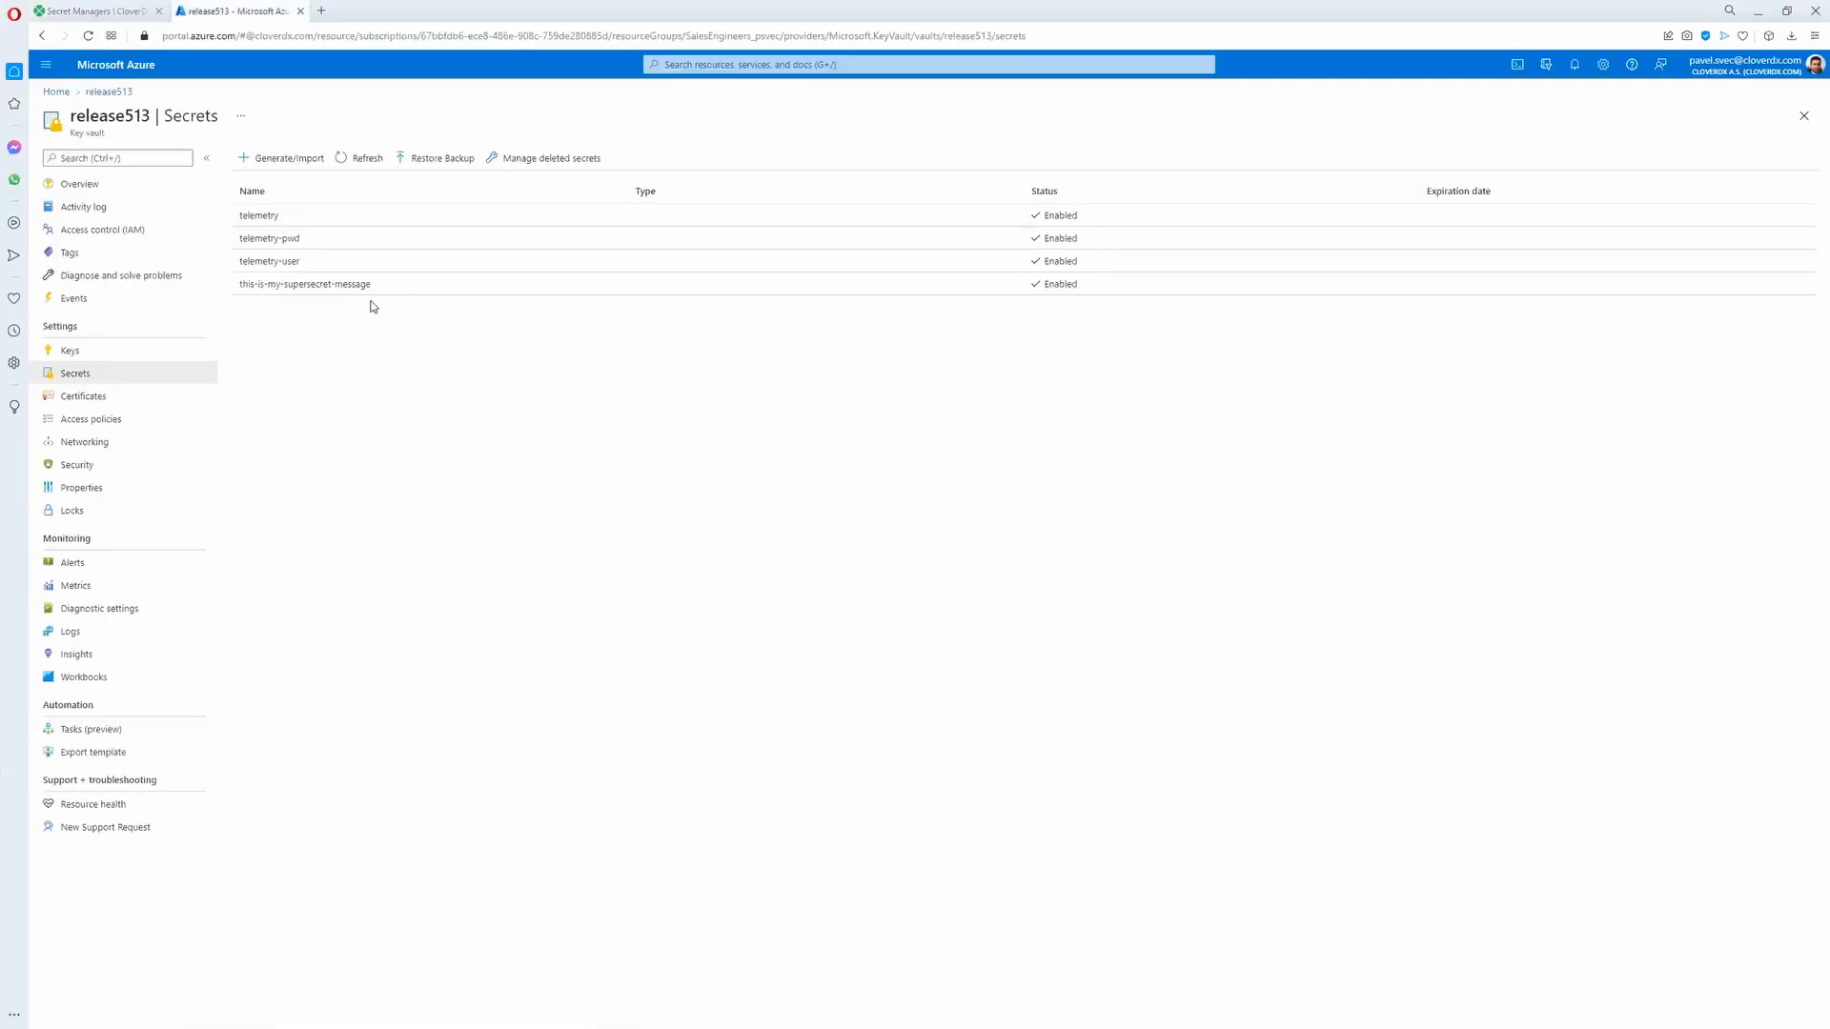
pyautogui.moveTo(369, 285); pyautogui.dragTo(238, 294)
pyautogui.hotkey('ctrl', 'c')
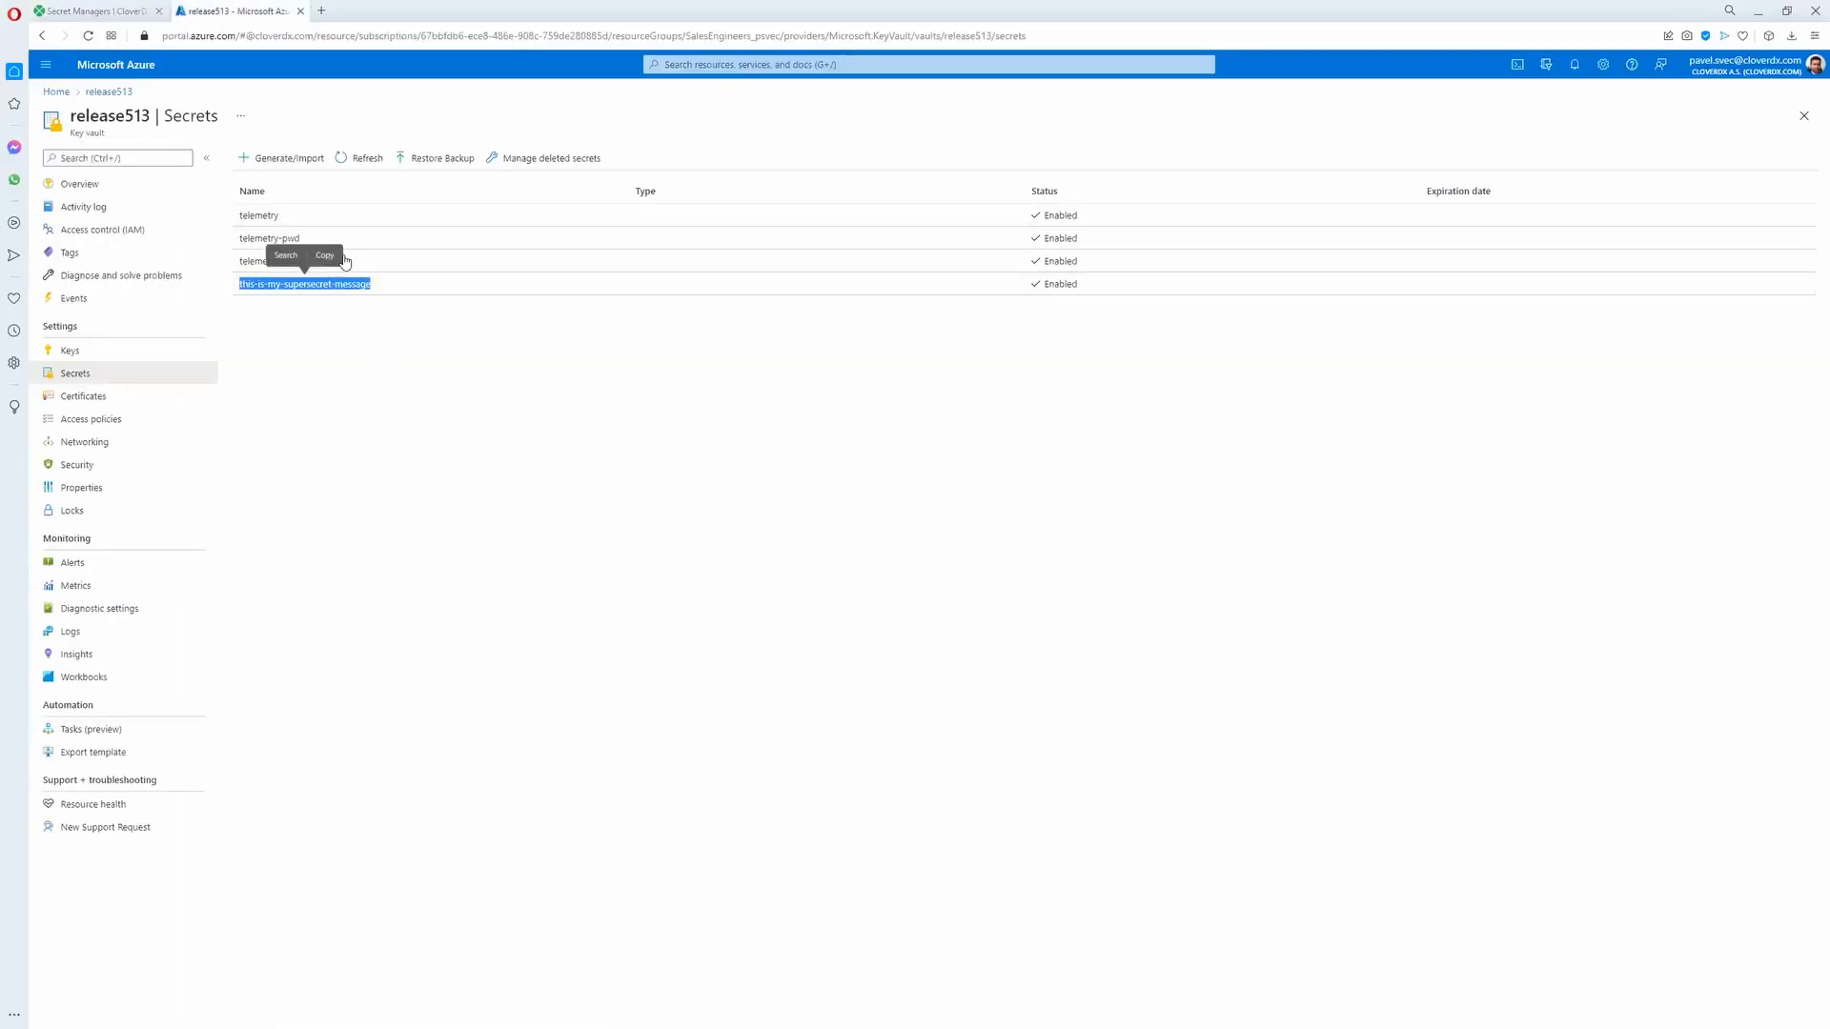
pyautogui.hotkey('alt', 'Tab')
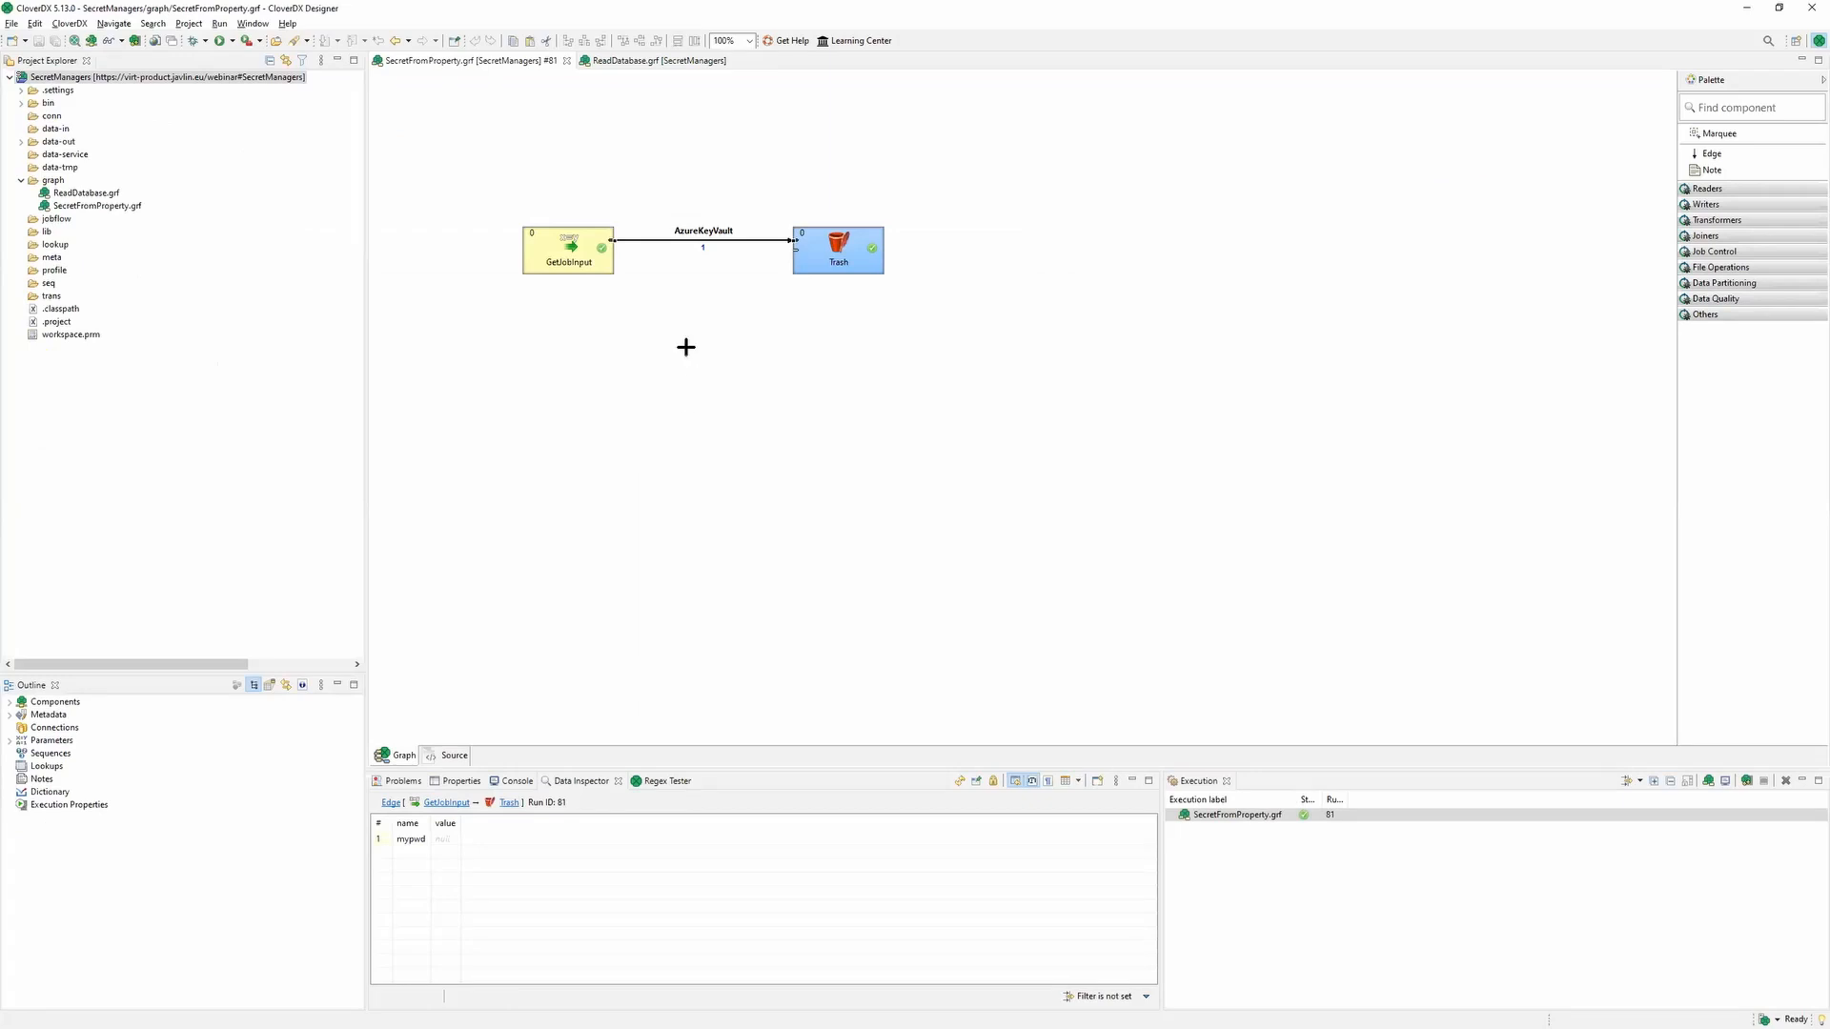
pyautogui.rightClick(688, 349)
pyautogui.click(700, 360)
pyautogui.click(953, 488)
pyautogui.click(956, 488)
pyautogui.hotkey('ctrl', 'v')
pyautogui.click(978, 559)
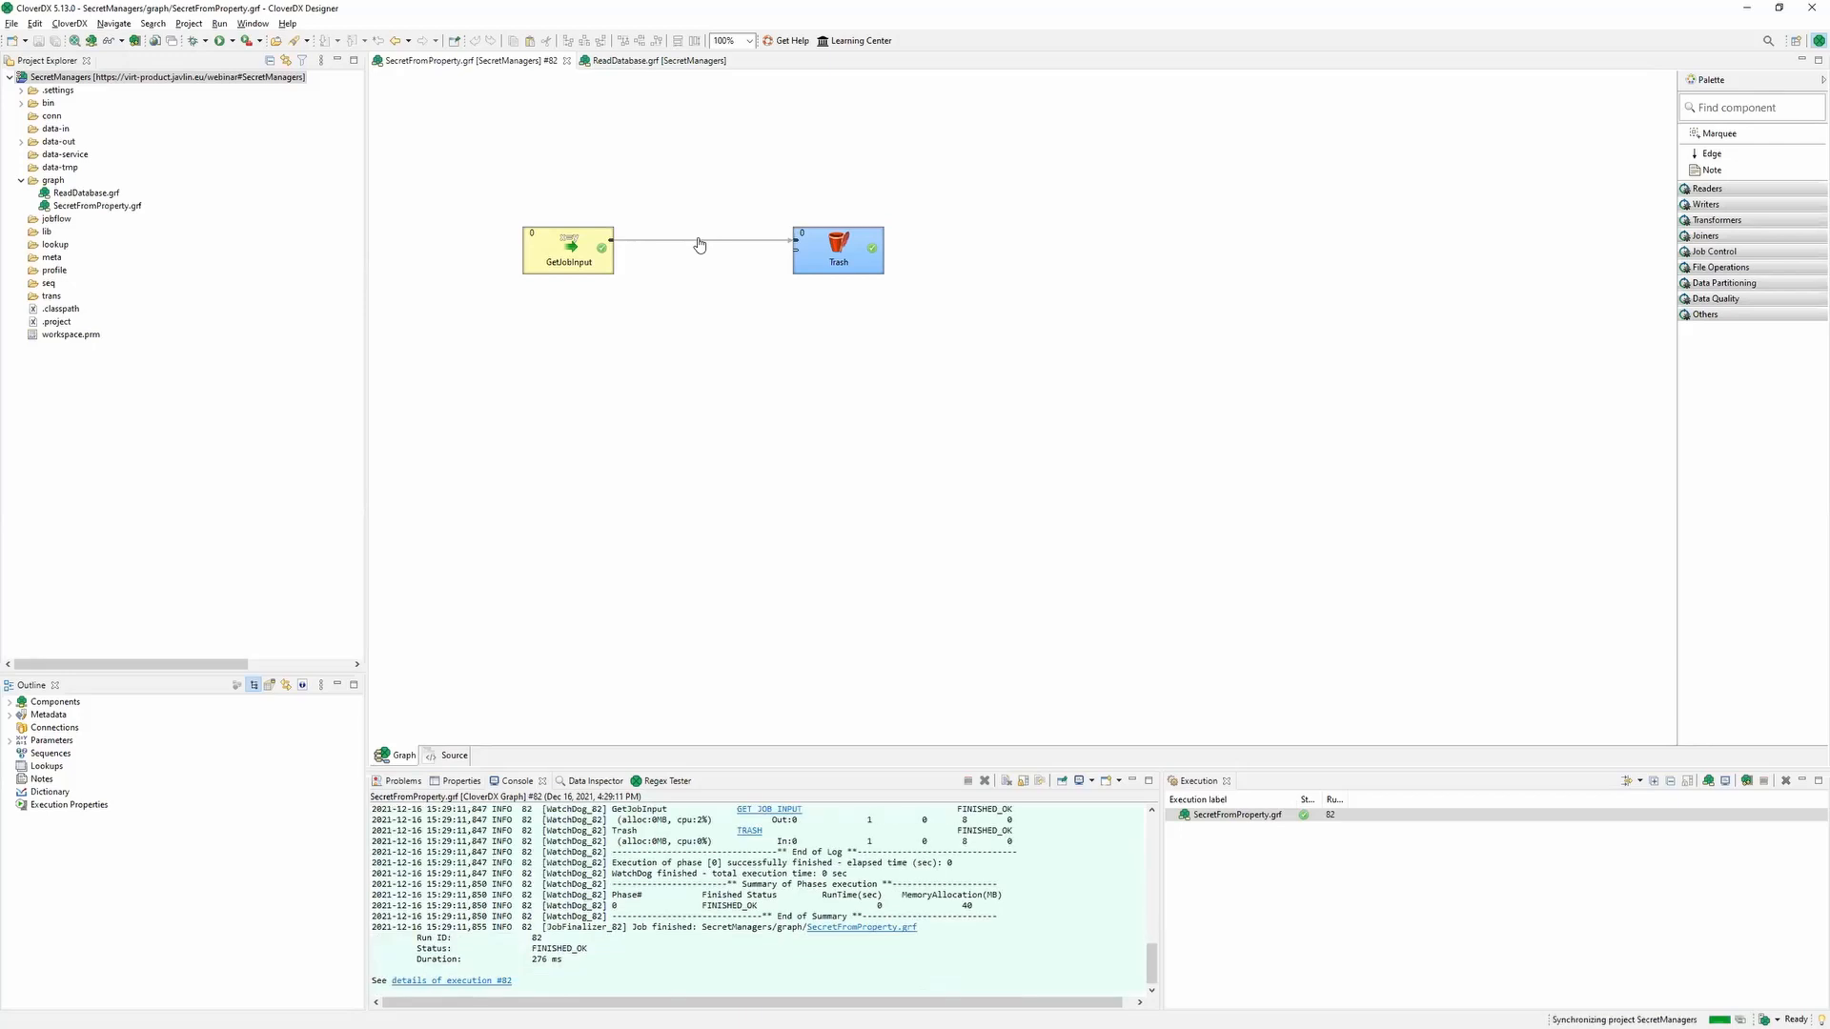
pyautogui.click(717, 364)
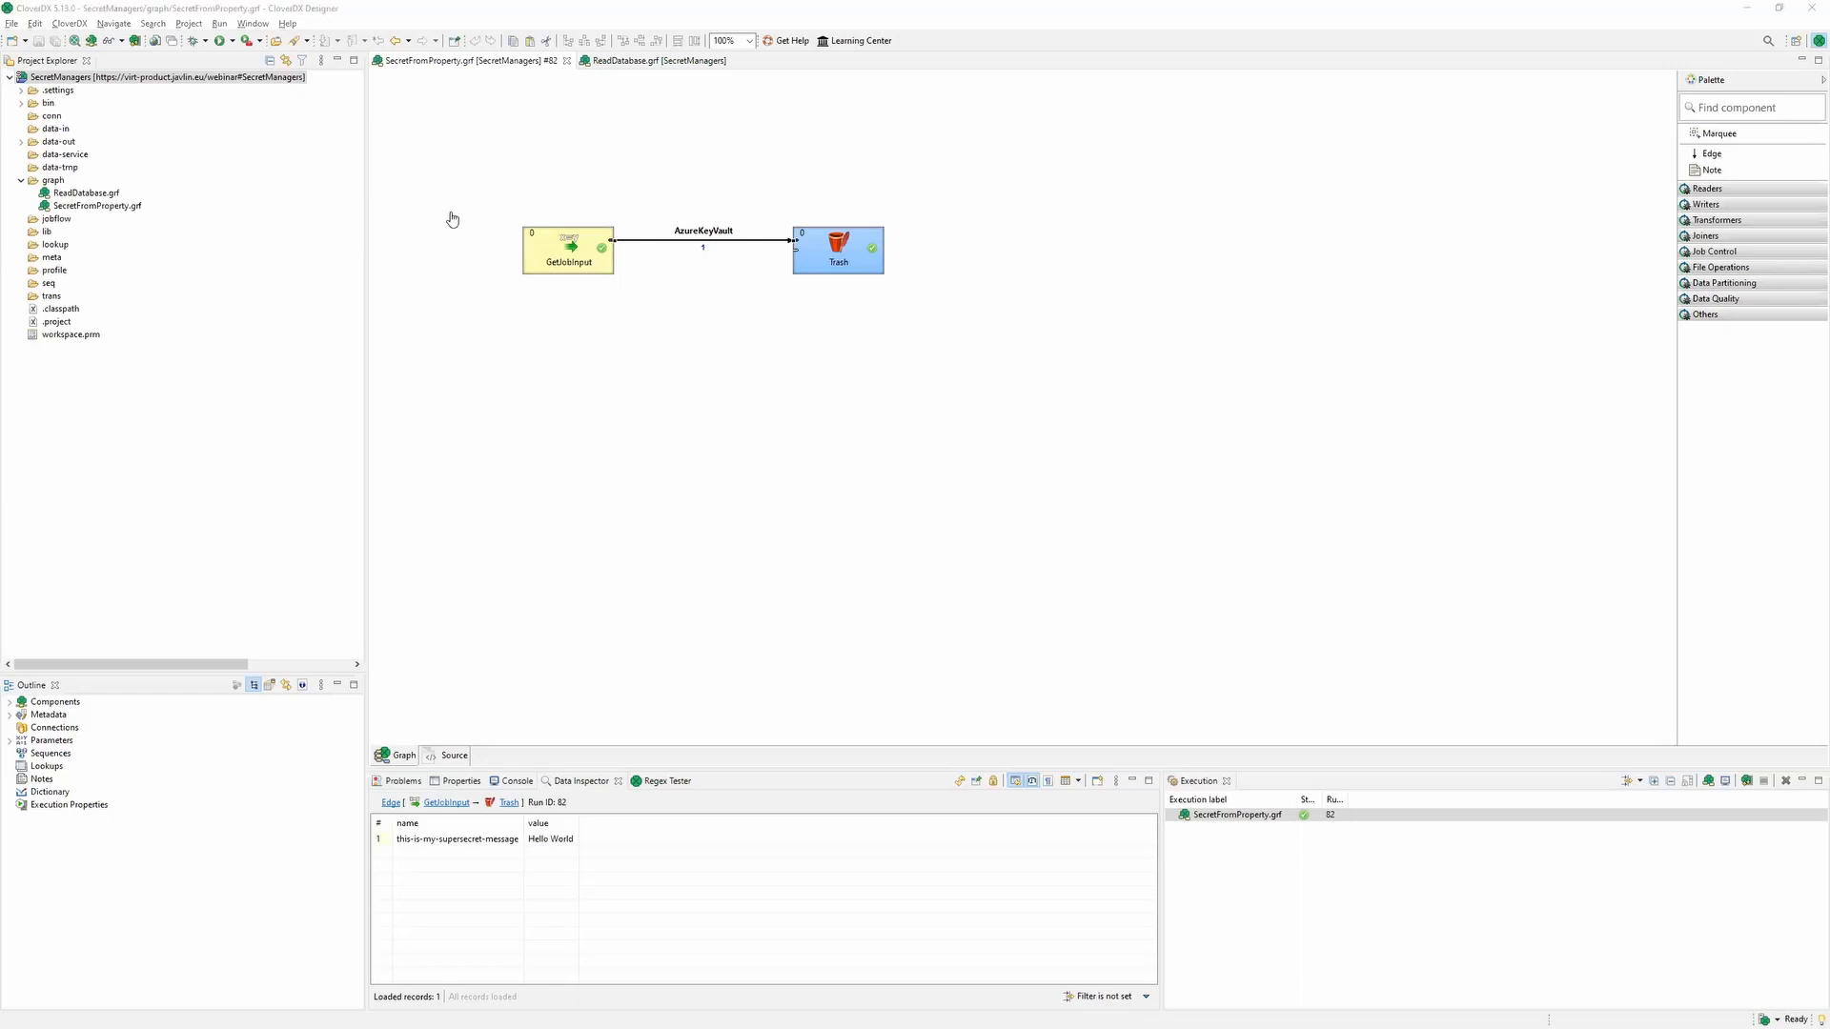
# Step: Switch to CloverDX Server in the browser and suspend the server core from the resources monitoring page
pyautogui.hotkey('alt', 'Tab')
pyautogui.click(106, 14)
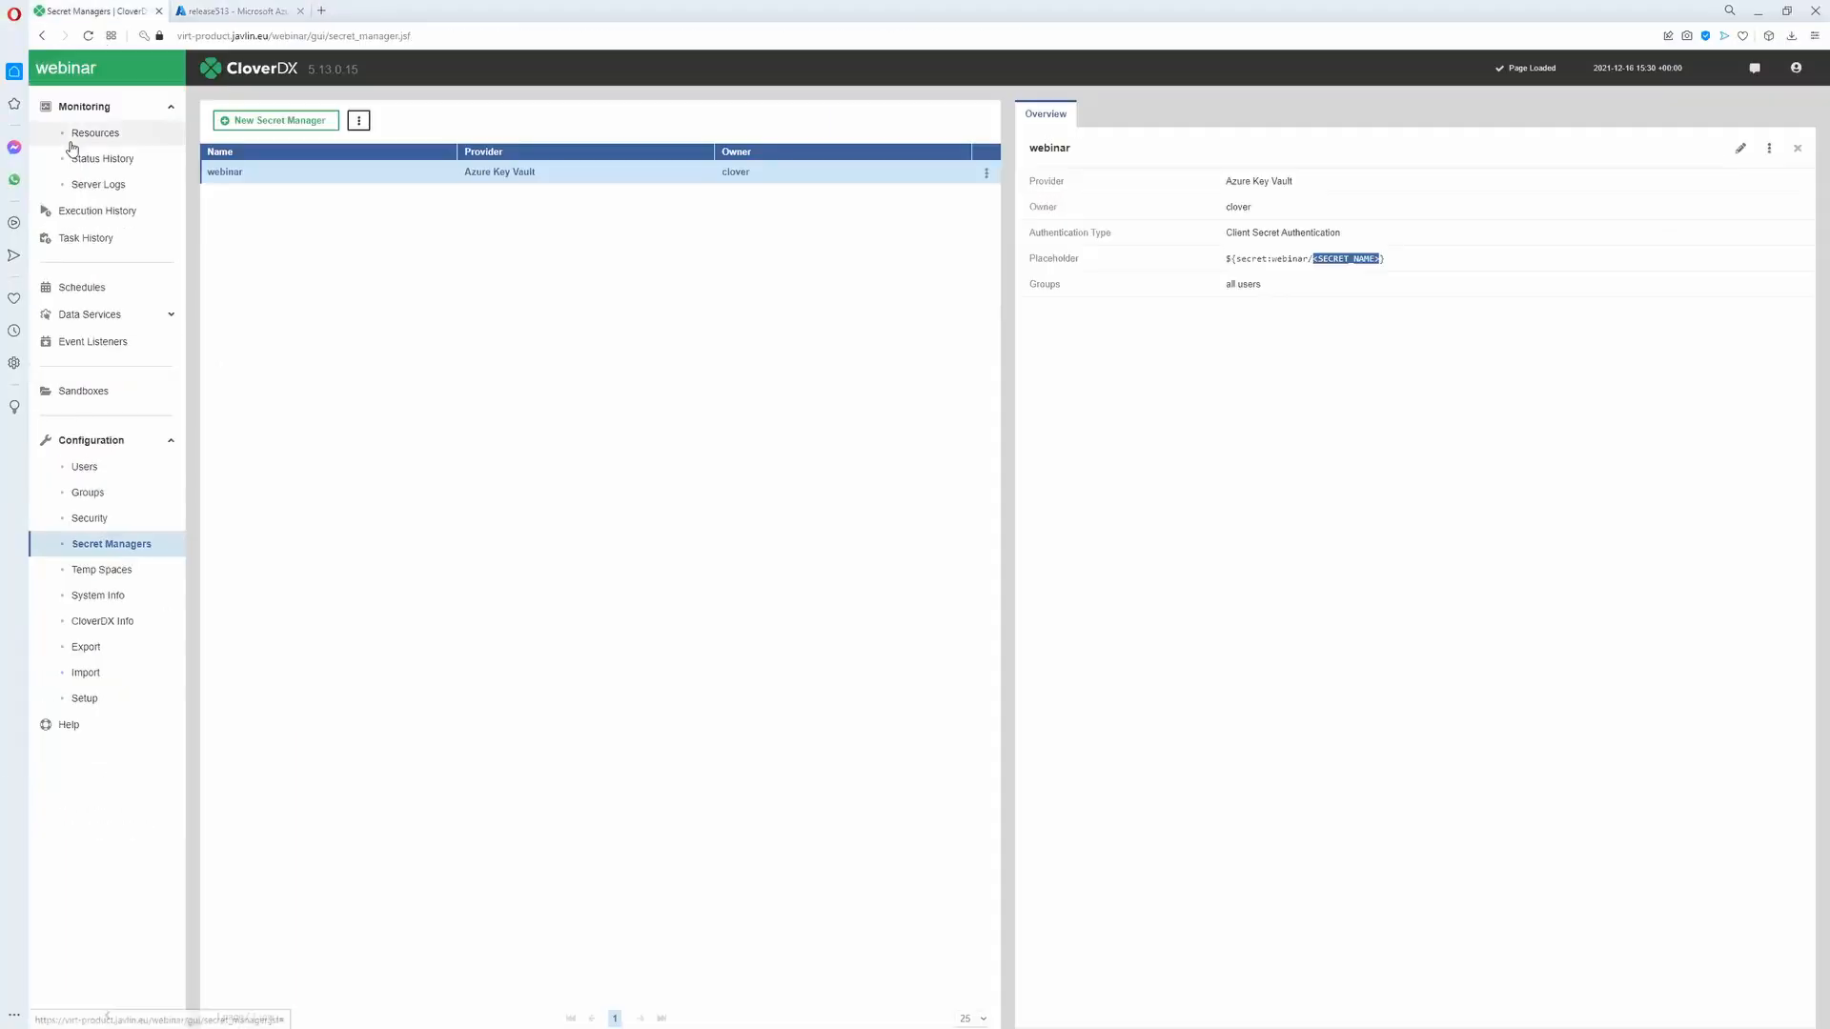
pyautogui.click(98, 112)
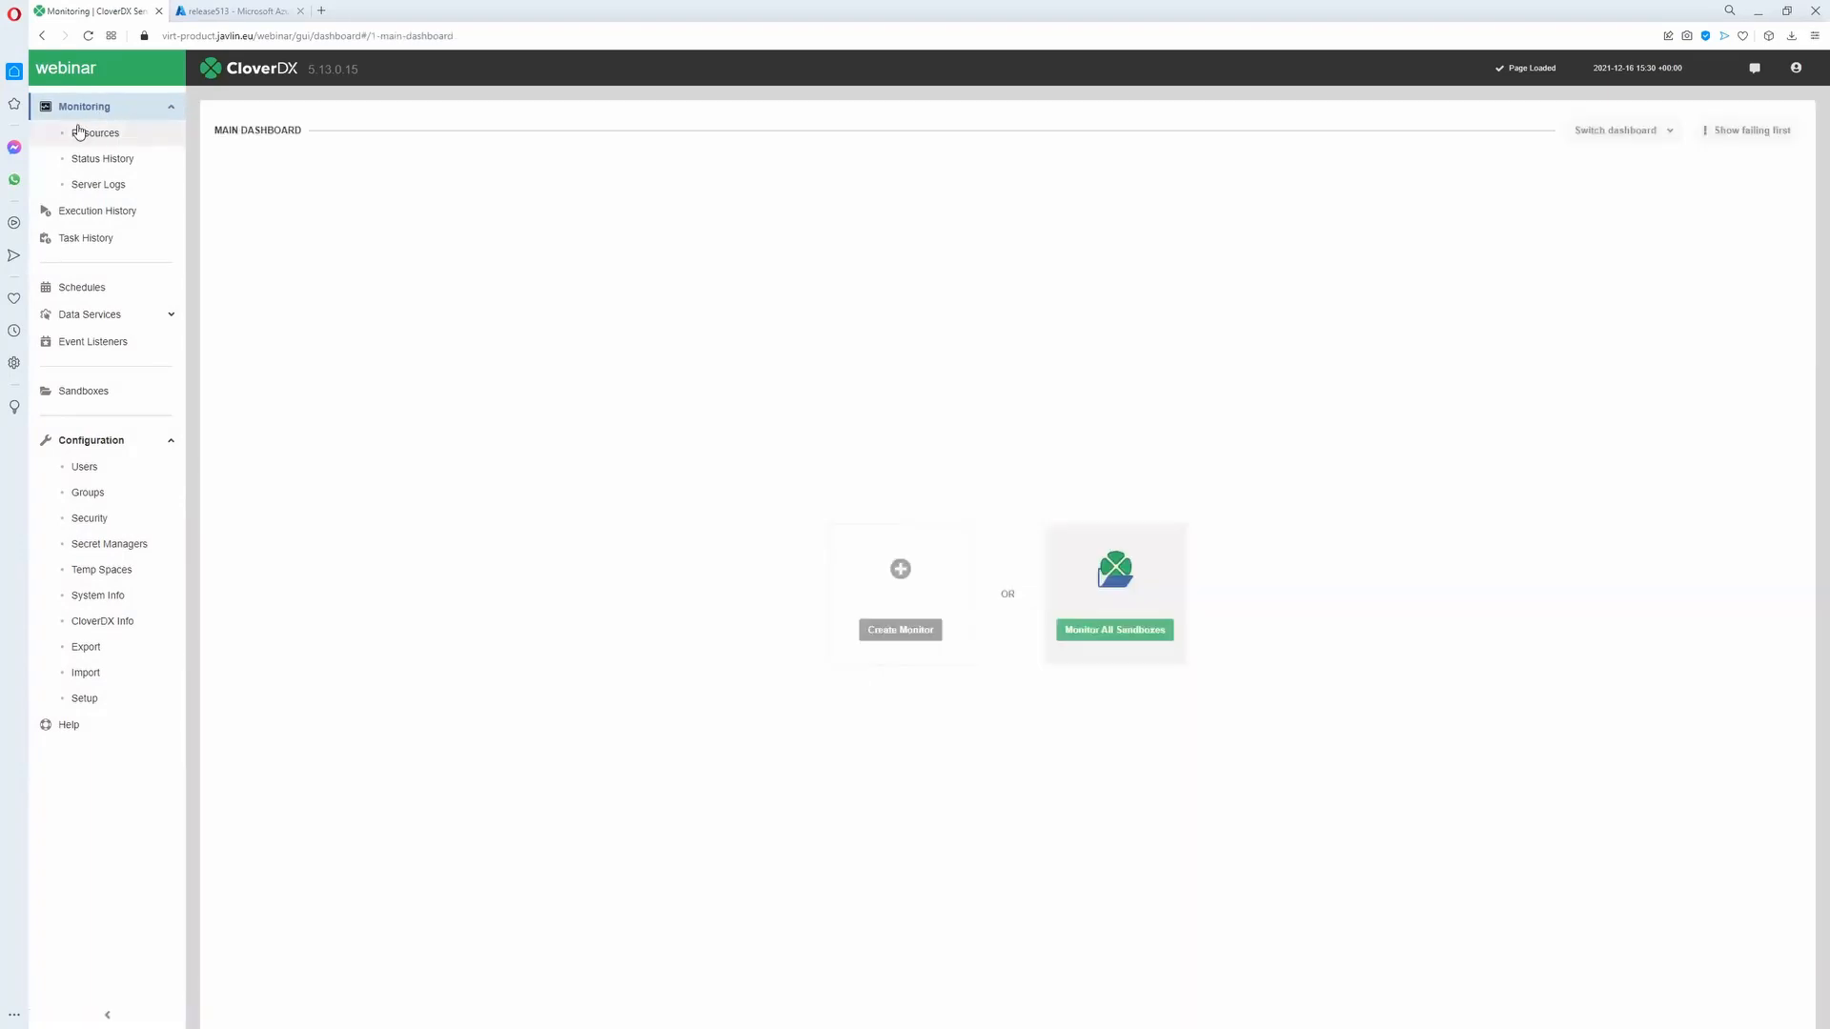
pyautogui.click(81, 133)
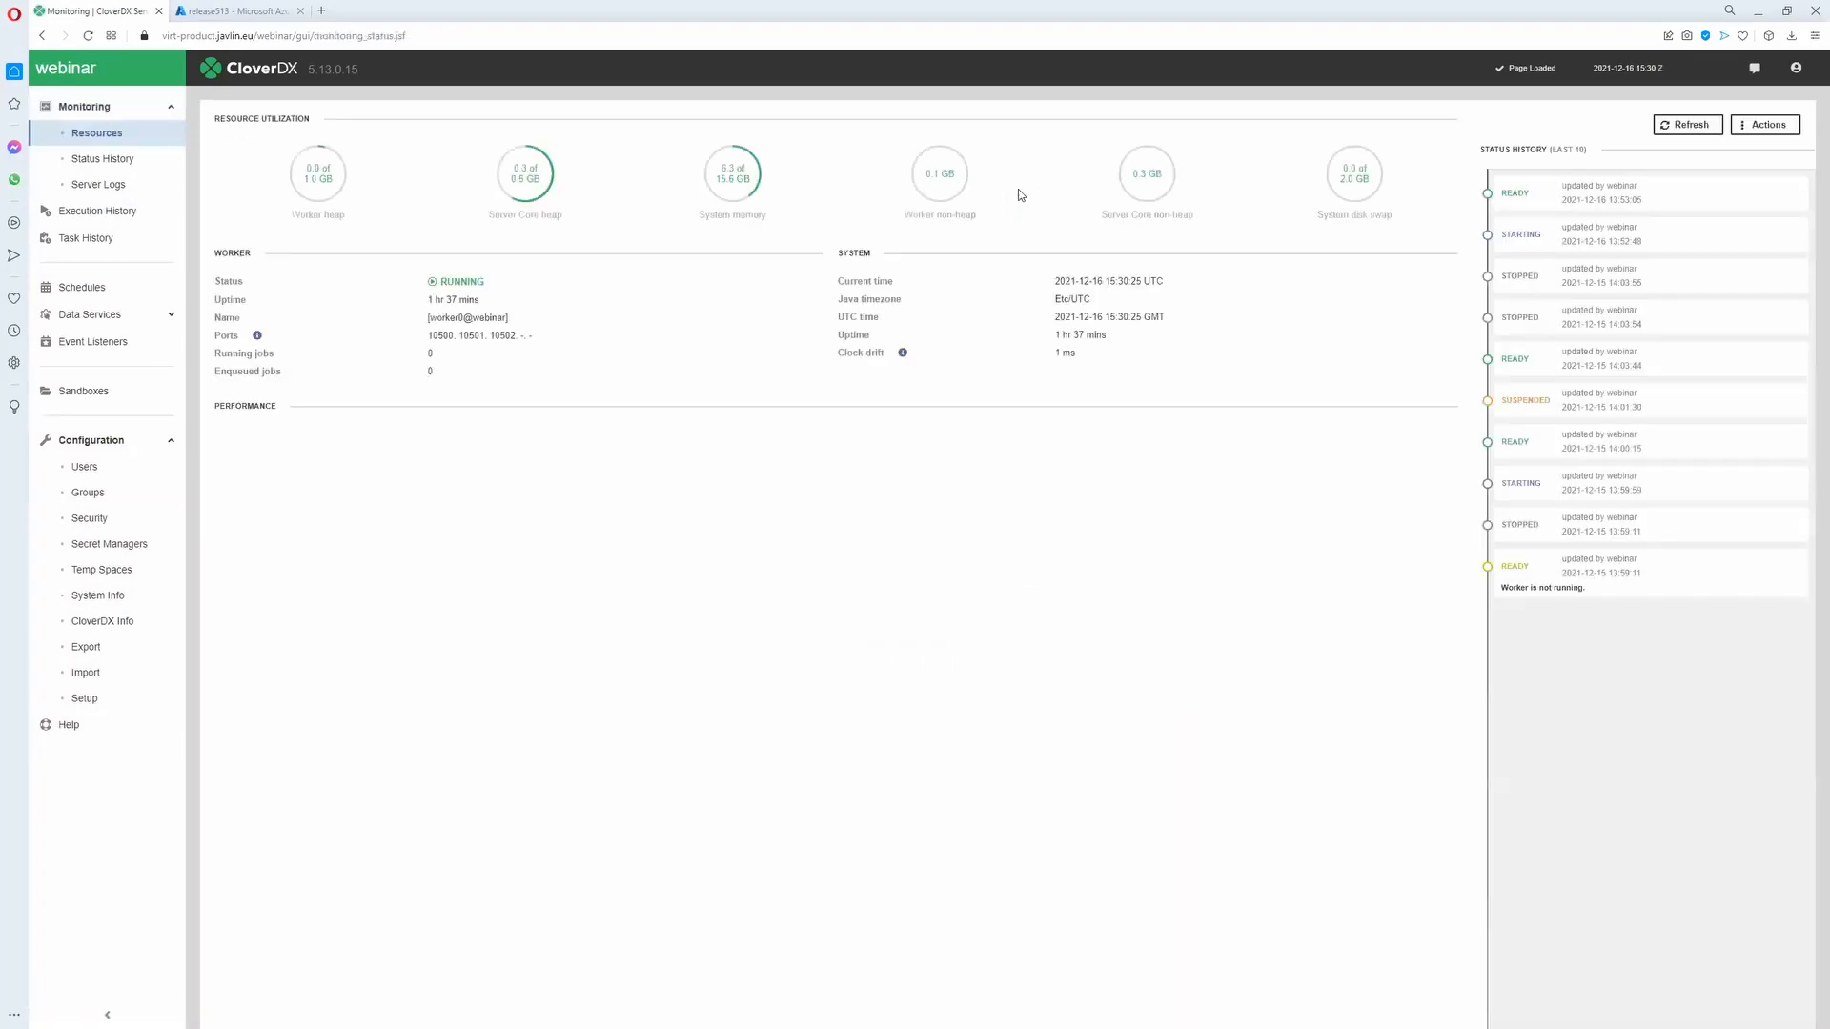
pyautogui.click(1761, 128)
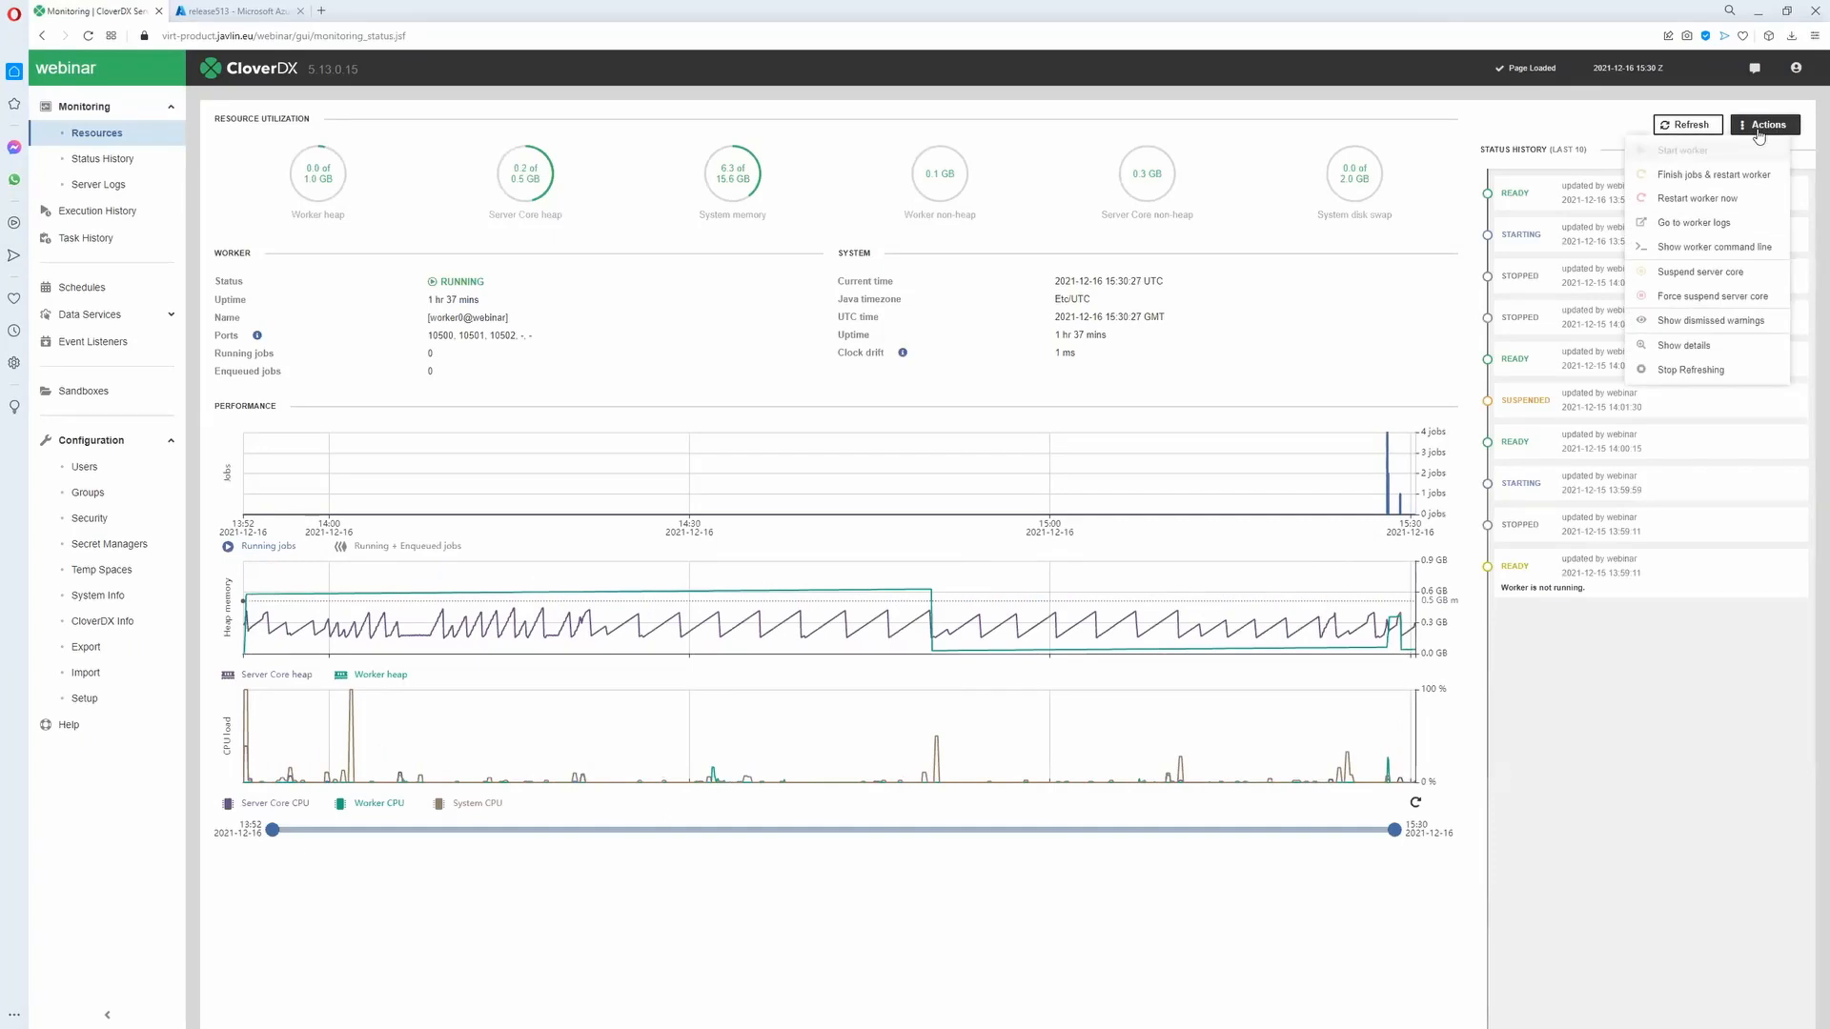
pyautogui.click(1699, 275)
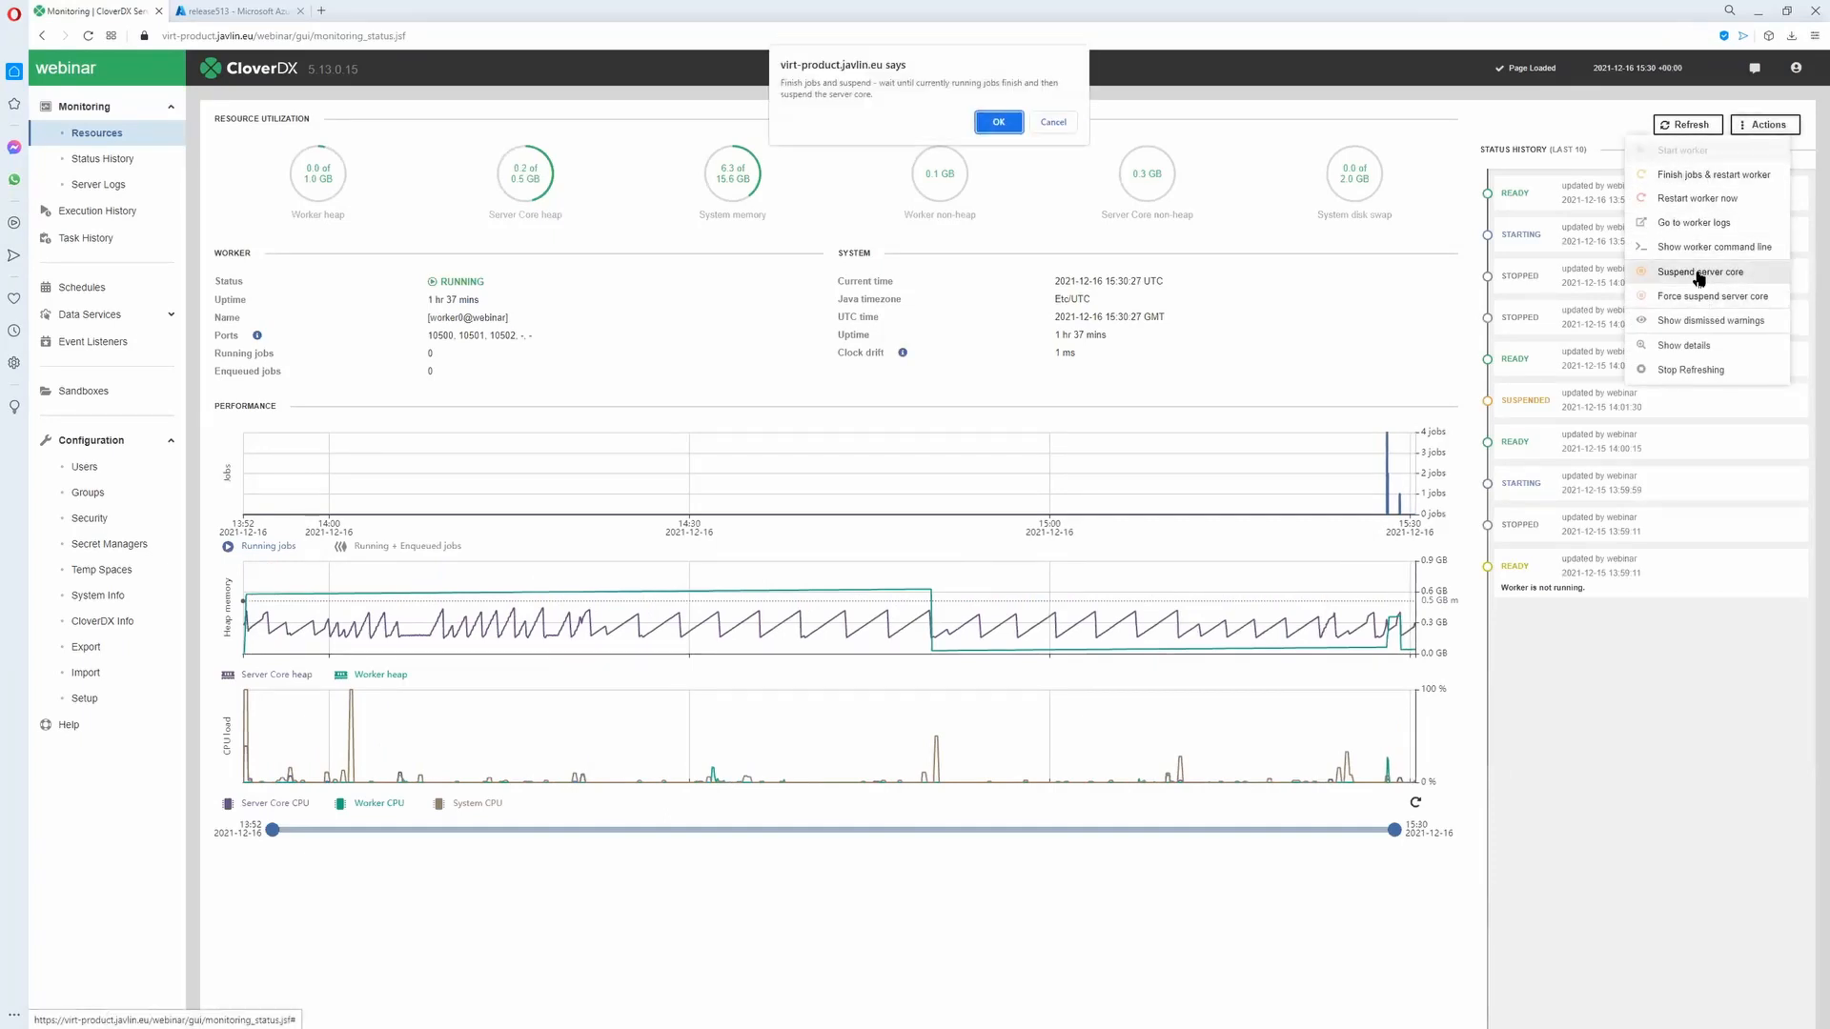
pyautogui.click(999, 122)
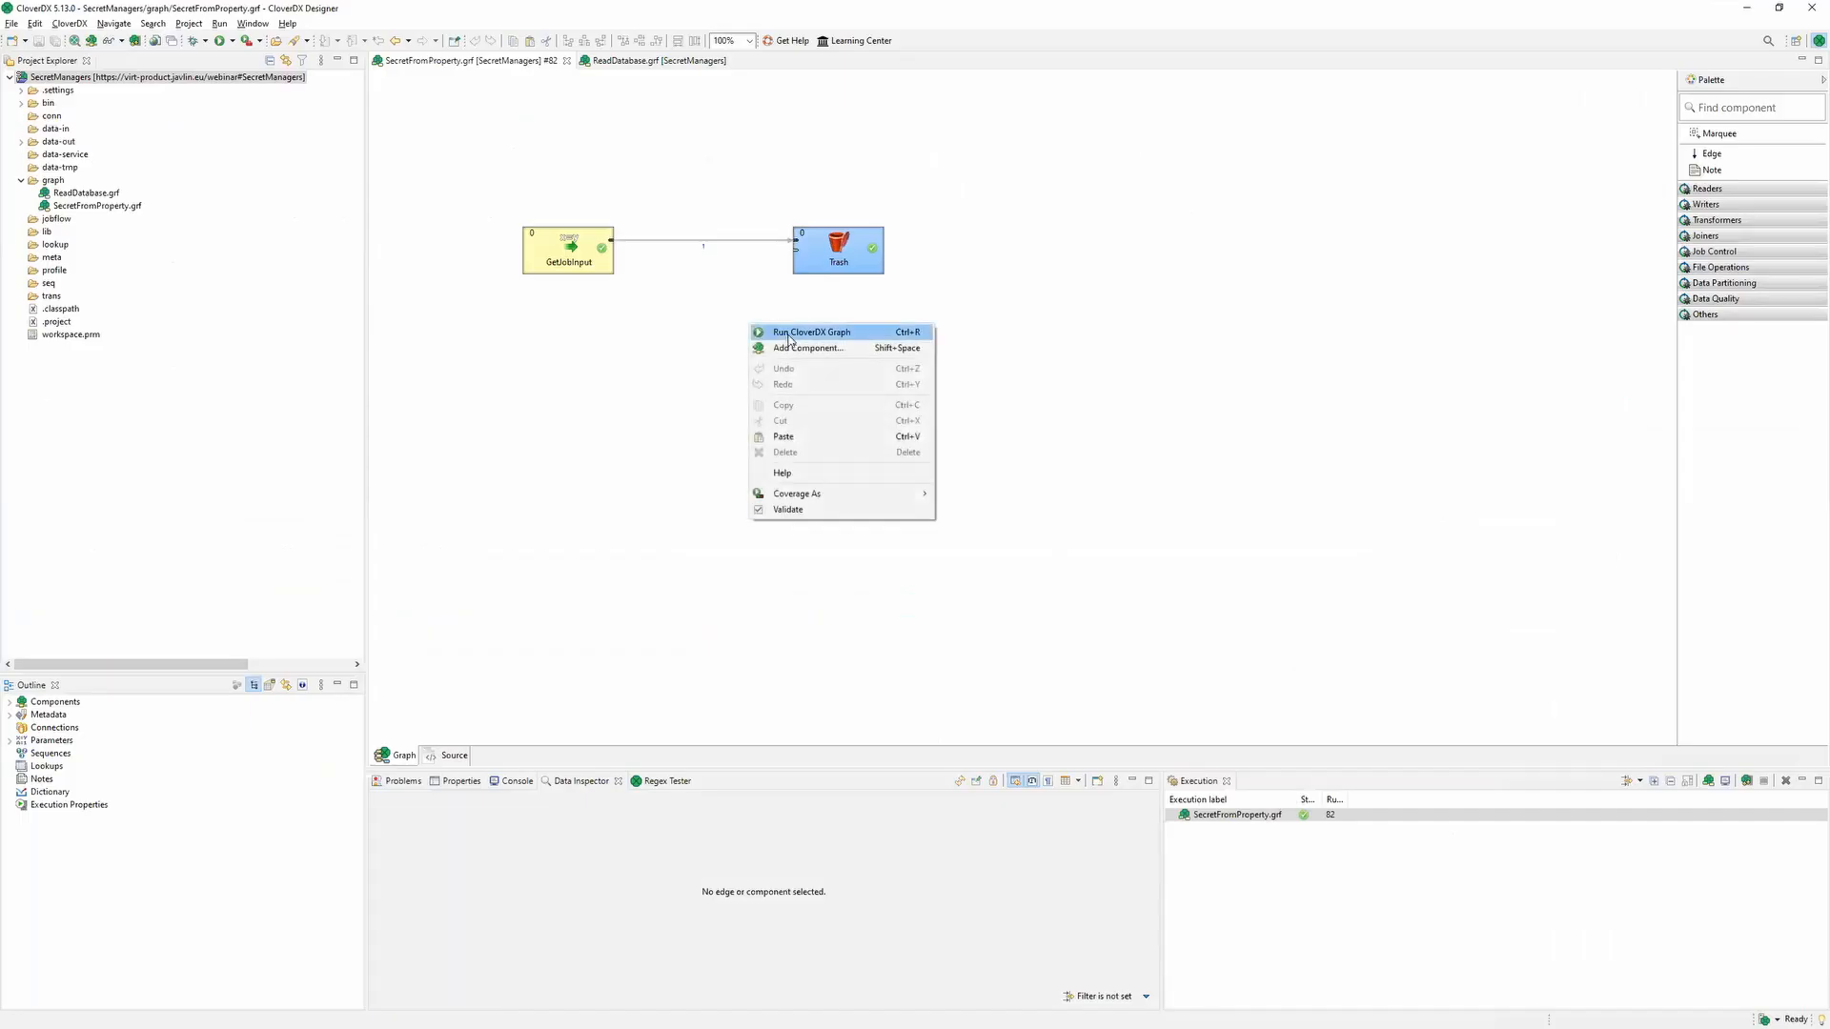
# Step: Switch to CloverDX Designer and run the SecretFromProperty graph, allowing this execution on the suspended server
pyautogui.click(810, 333)
pyautogui.moveTo(812, 446); pyautogui.dragTo(649, 337)
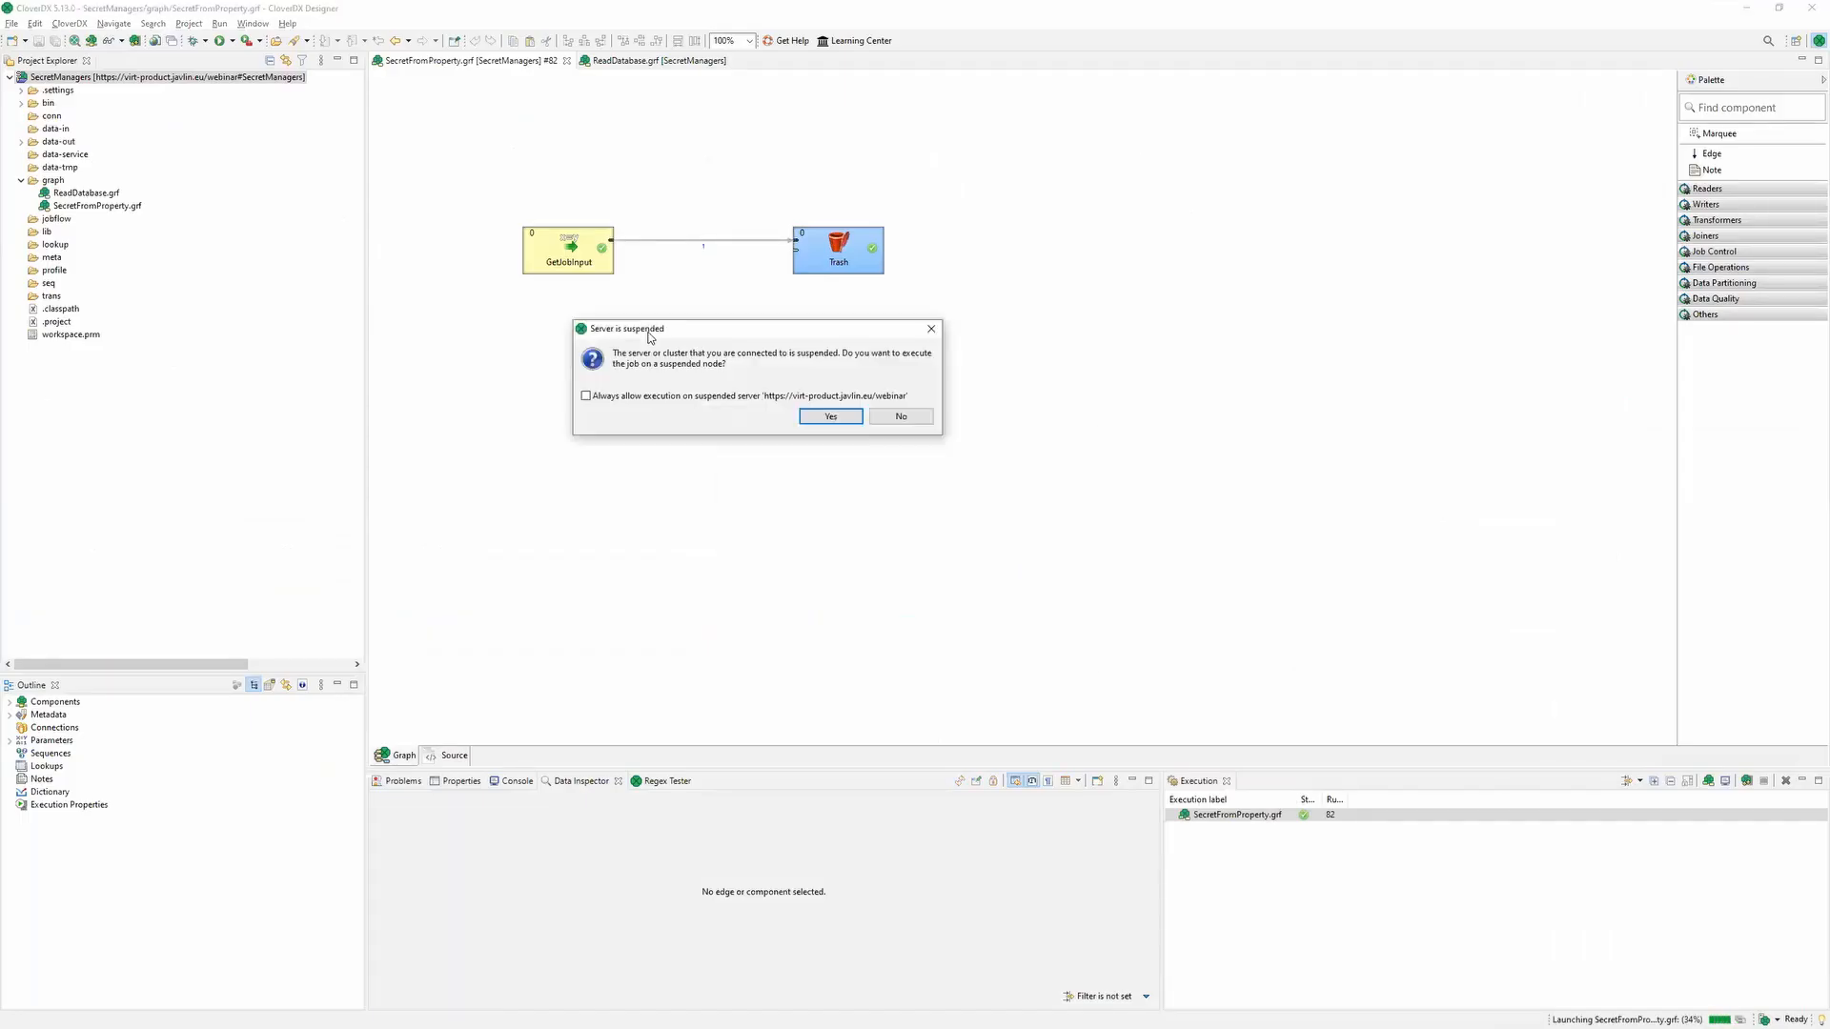
pyautogui.click(829, 417)
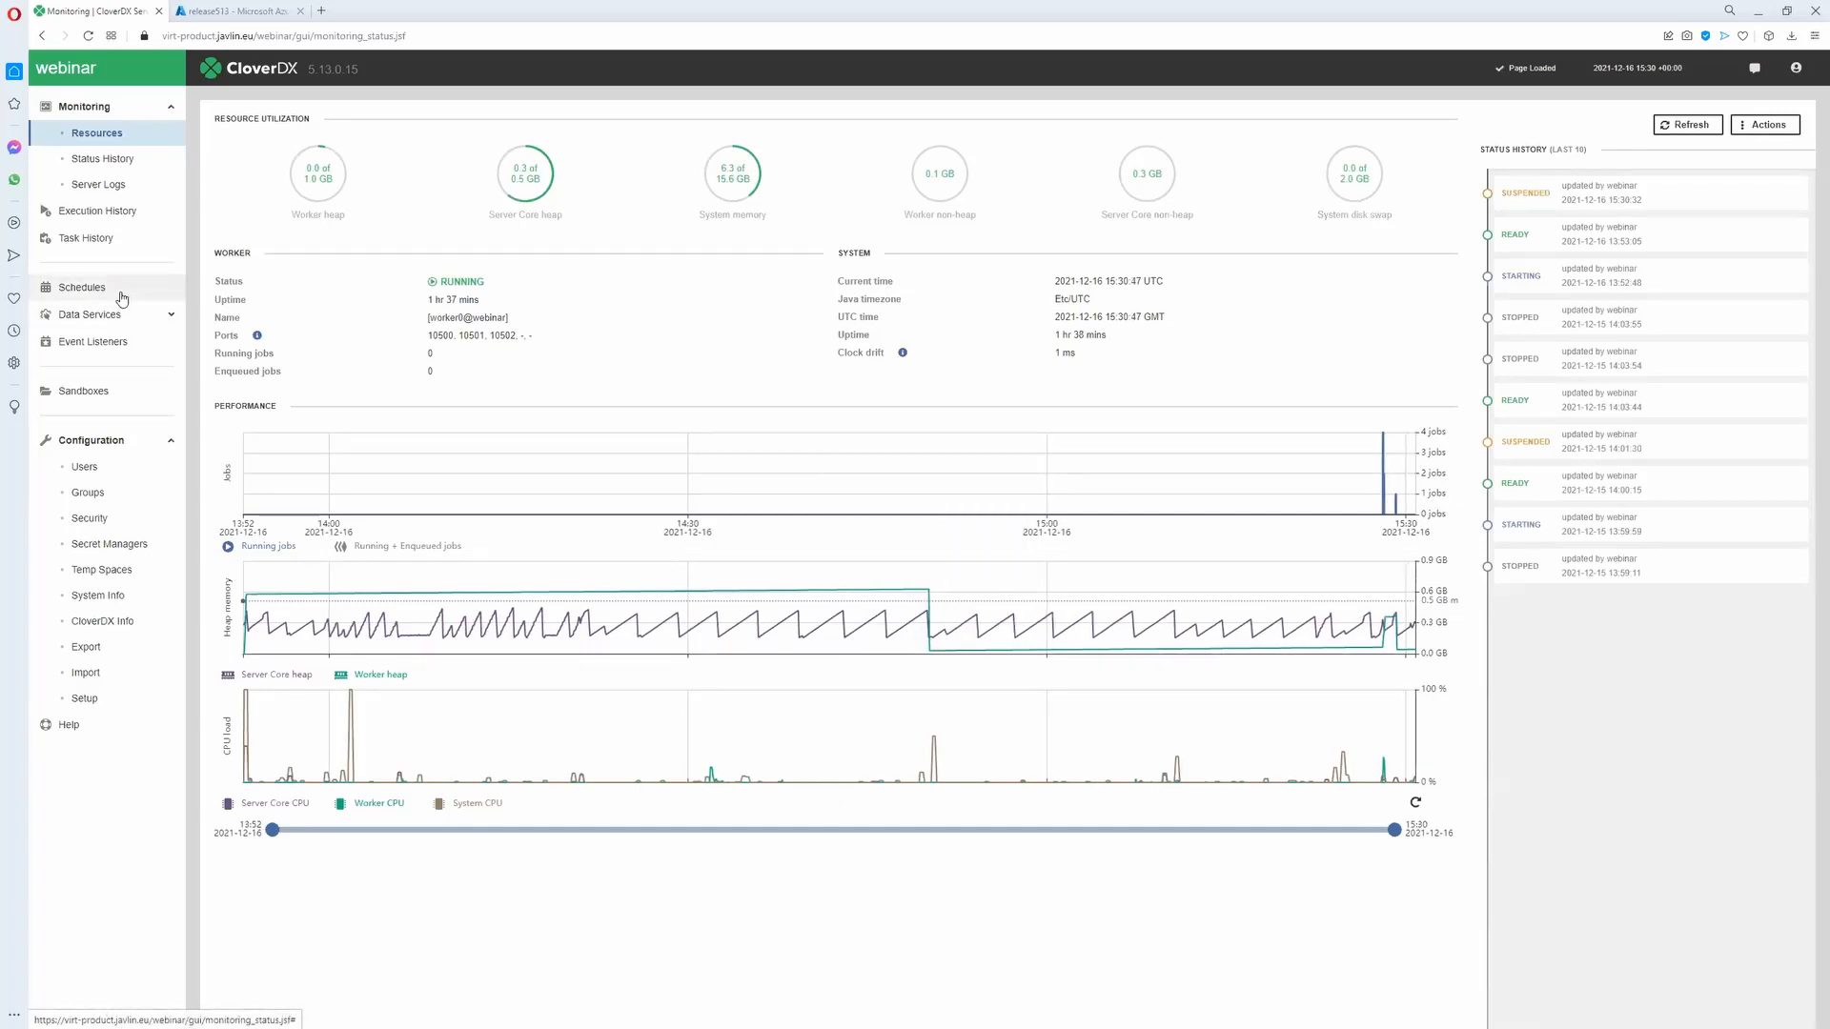
# Step: Switch to CloverDX Server in the browser and open the SecretManagers sandbox's ReadDatabase graph in Job Inspector
pyautogui.click(130, 395)
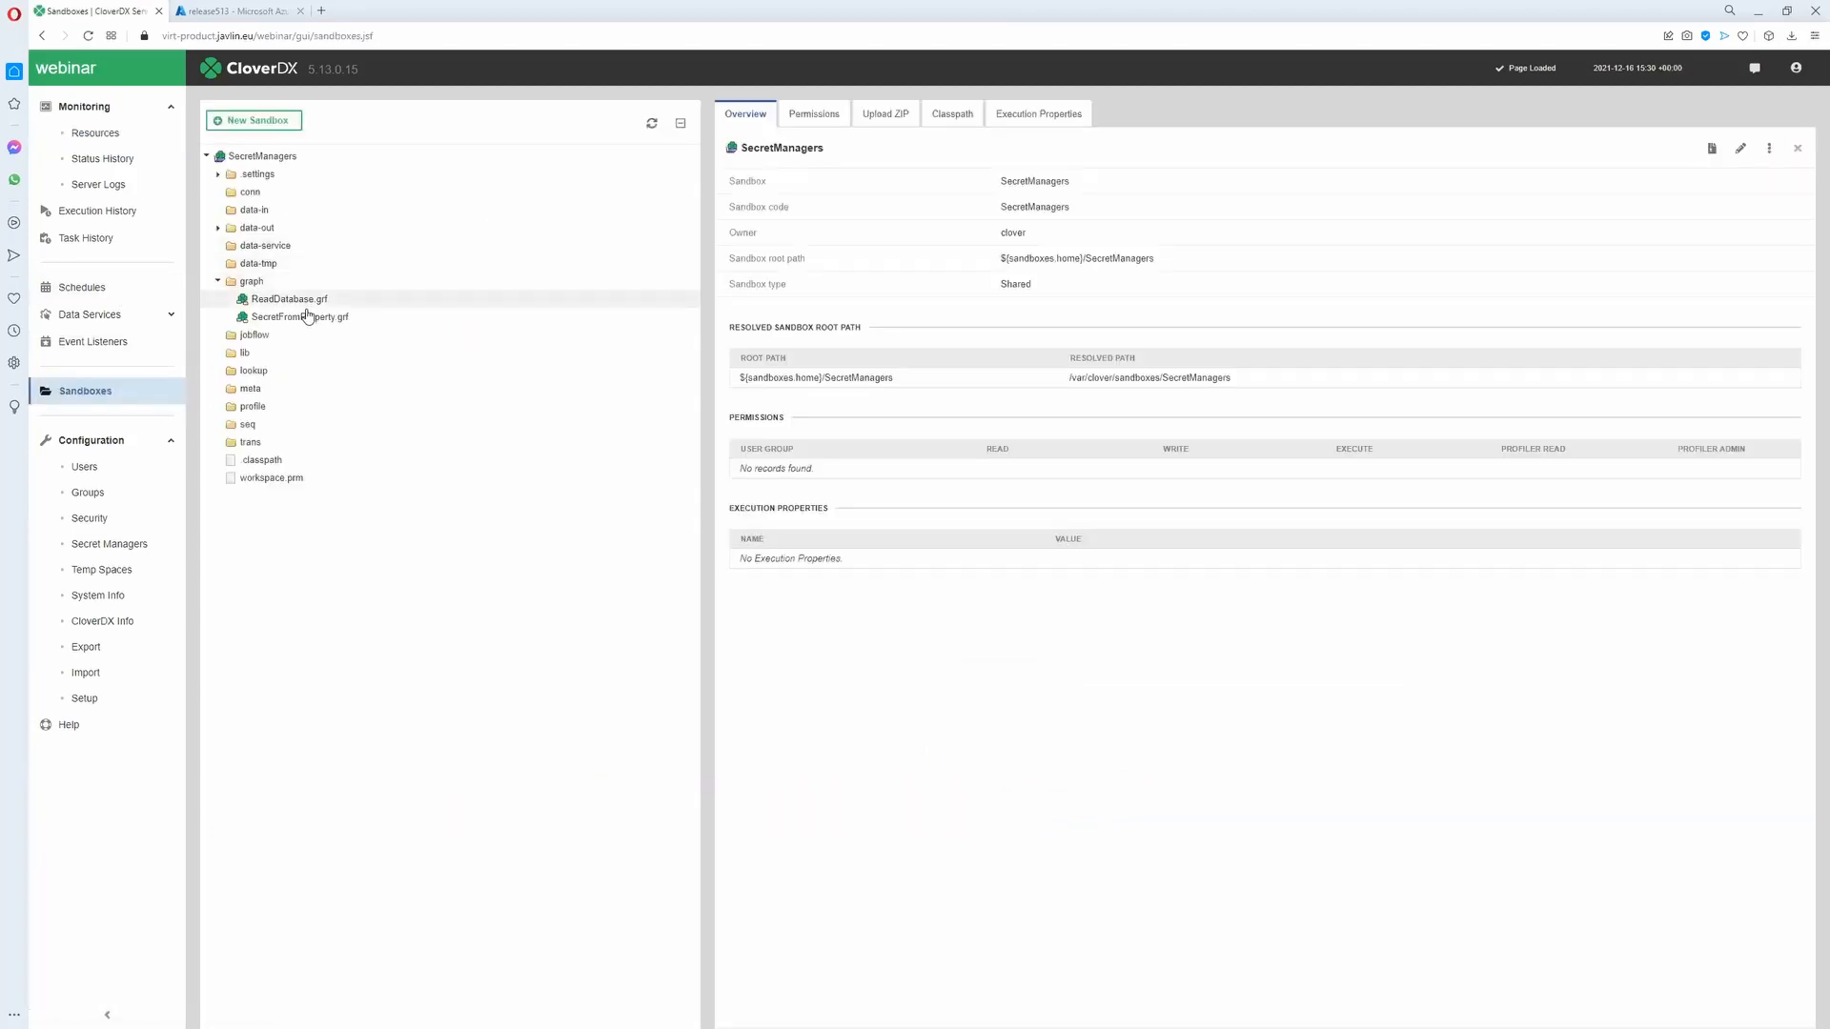
pyautogui.click(308, 301)
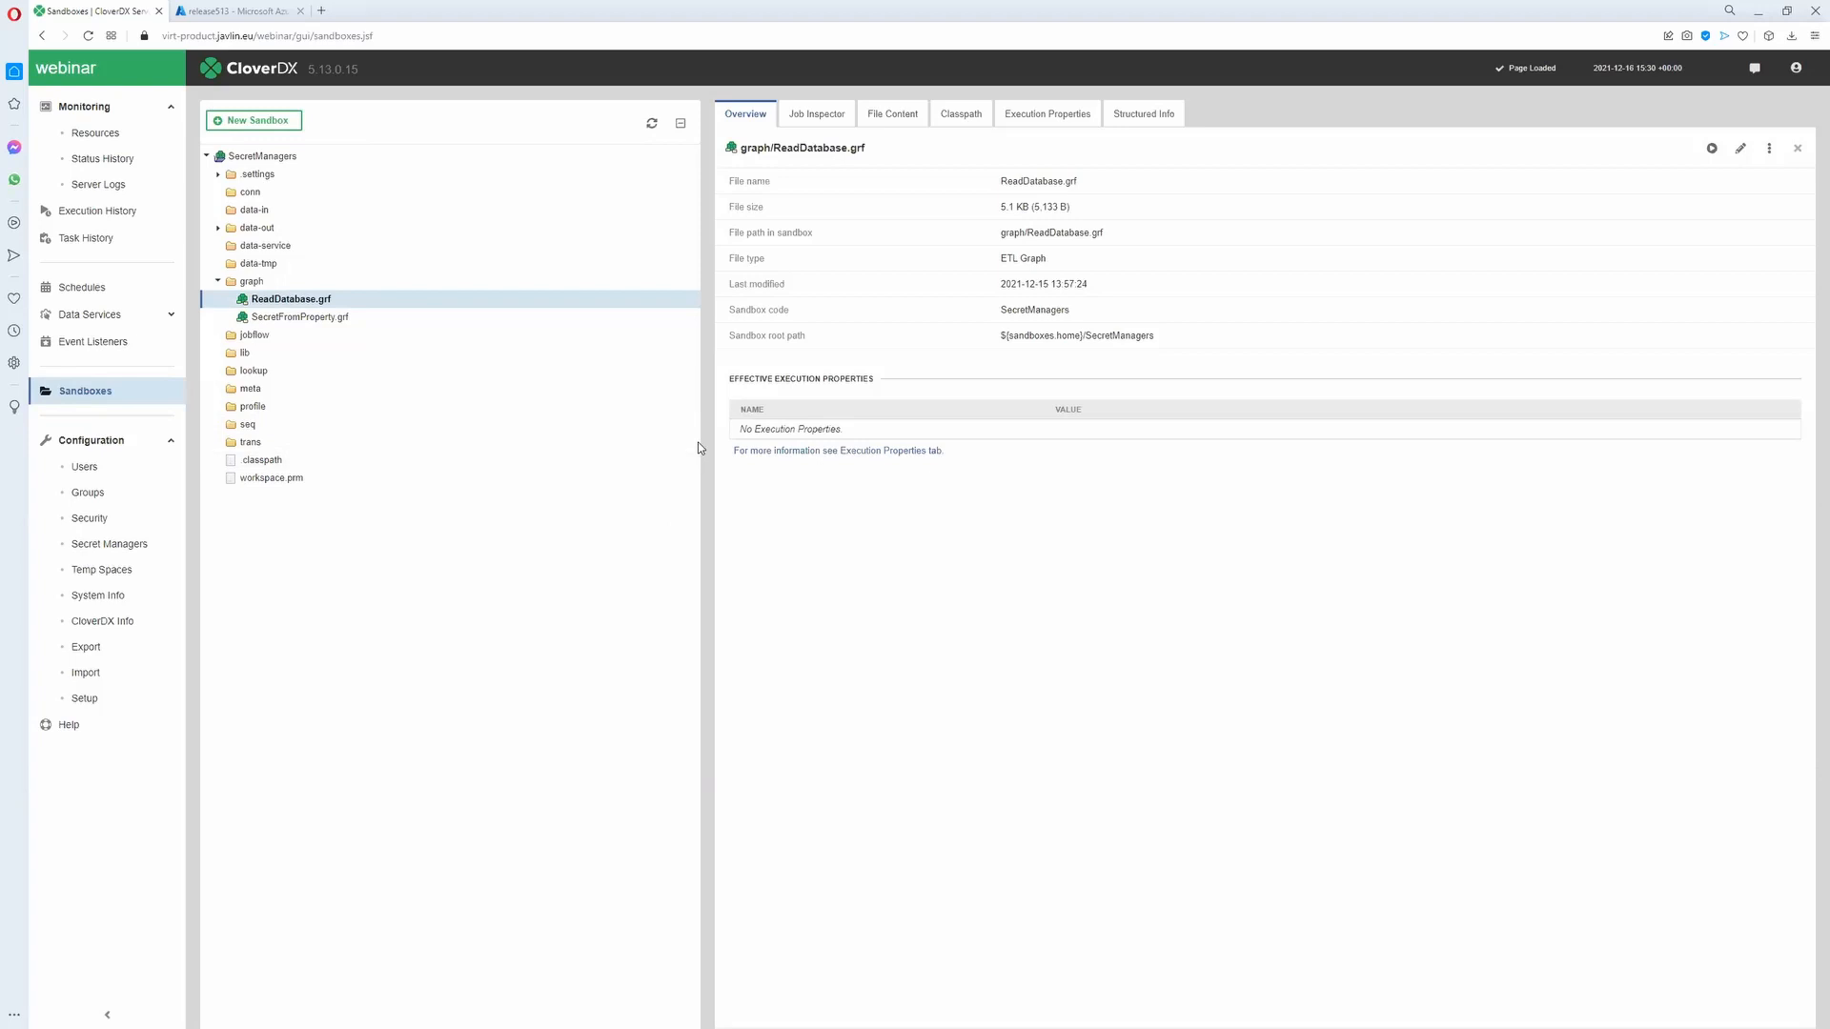
pyautogui.click(836, 127)
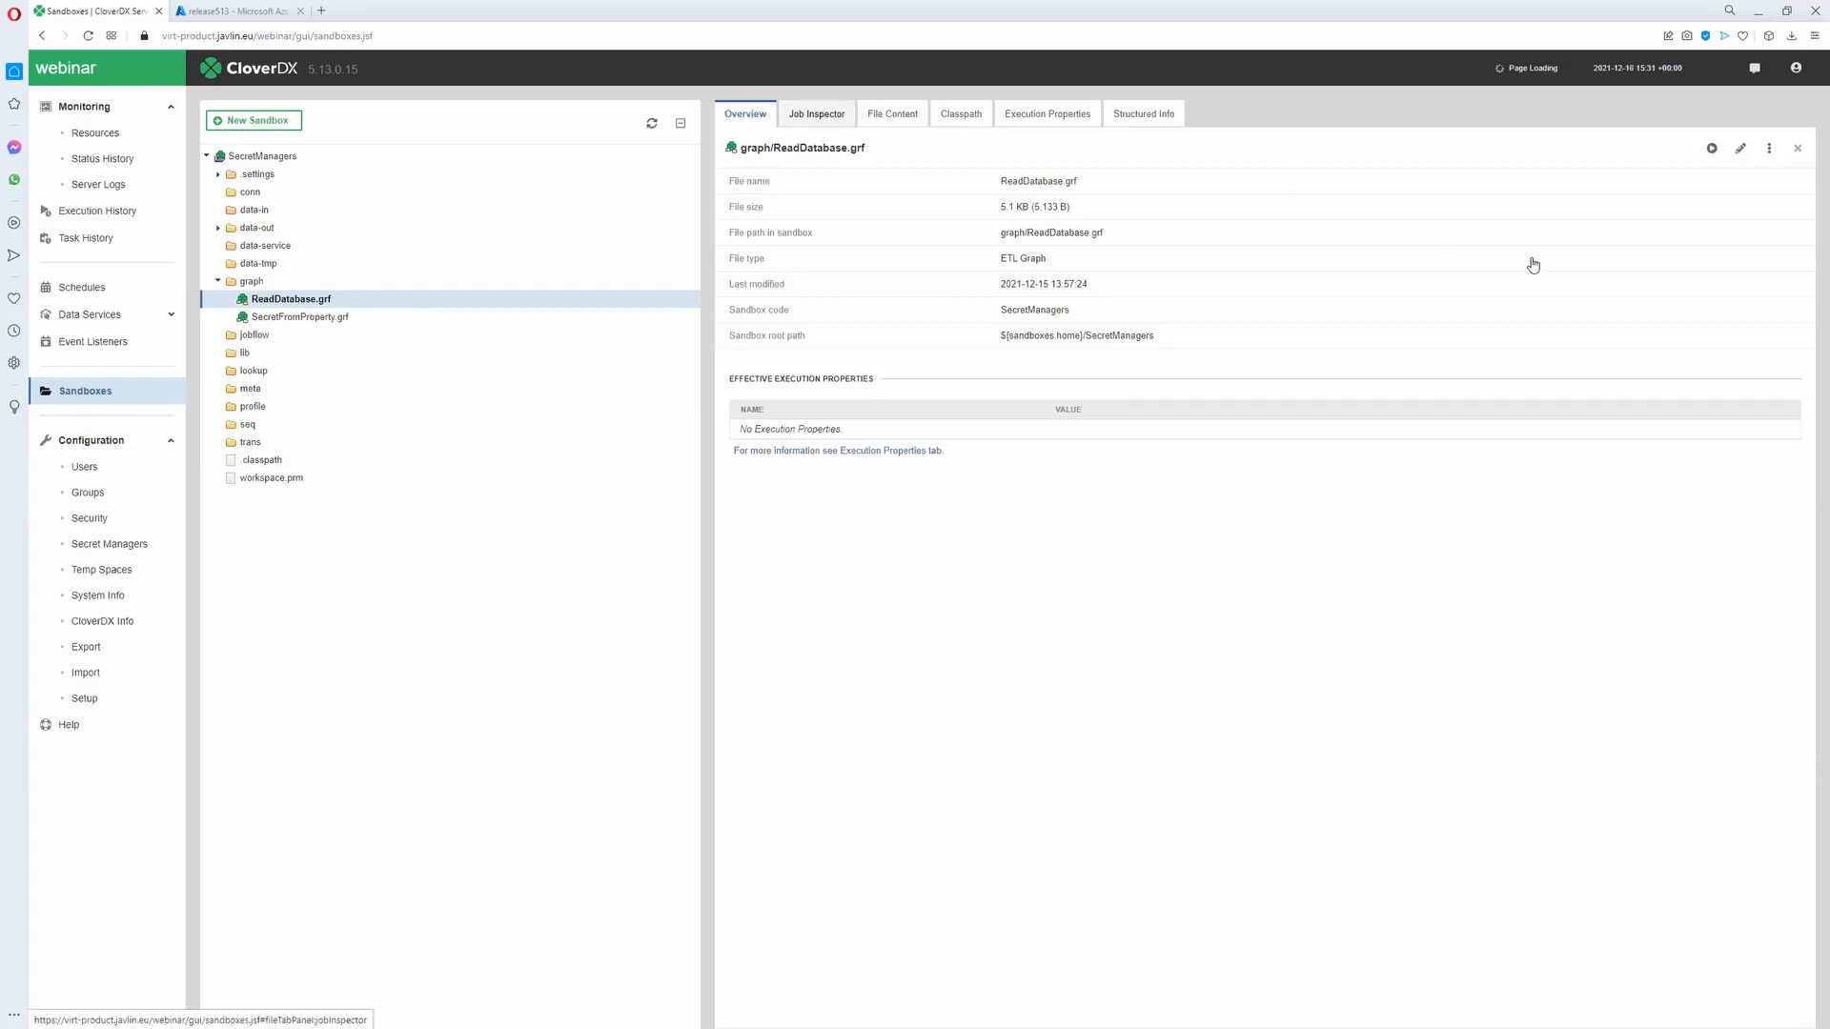
# Step: Try to run ReadDatabase with execution on suspended nodes allowed, browse the available input parameters, and dismiss the run settings
pyautogui.click(1711, 149)
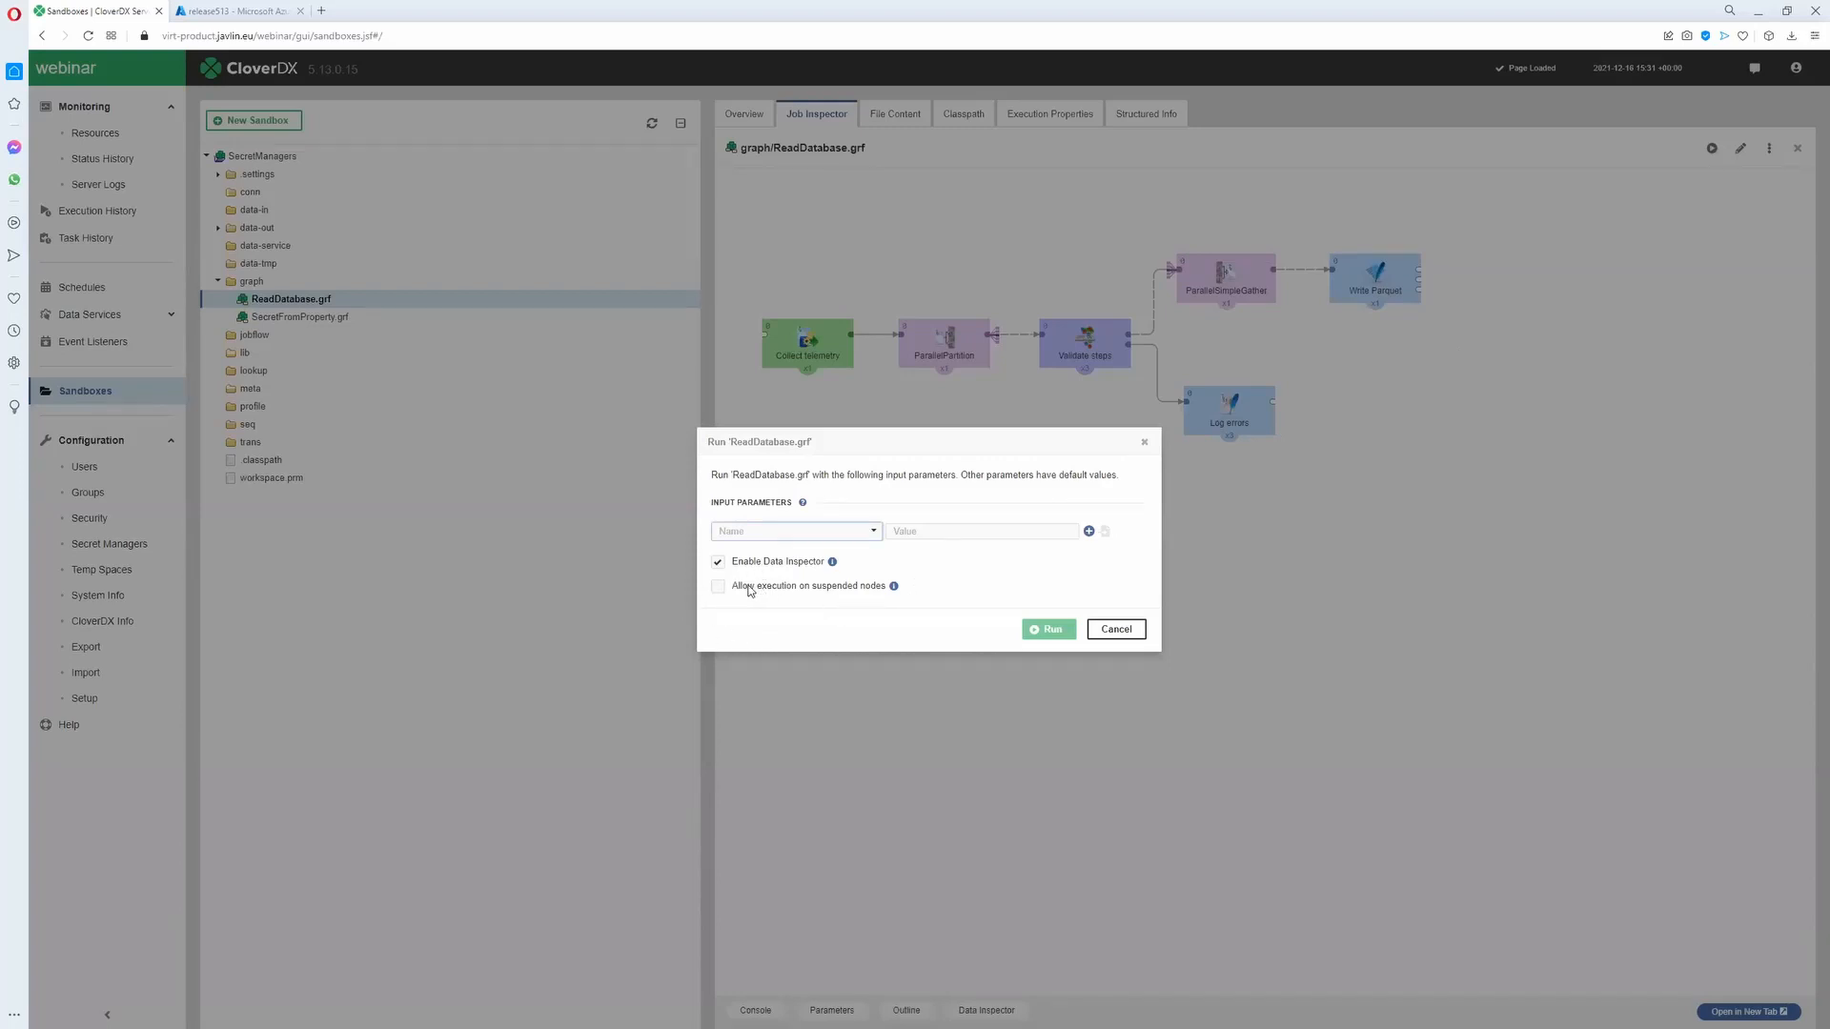
pyautogui.click(717, 587)
pyautogui.click(1048, 629)
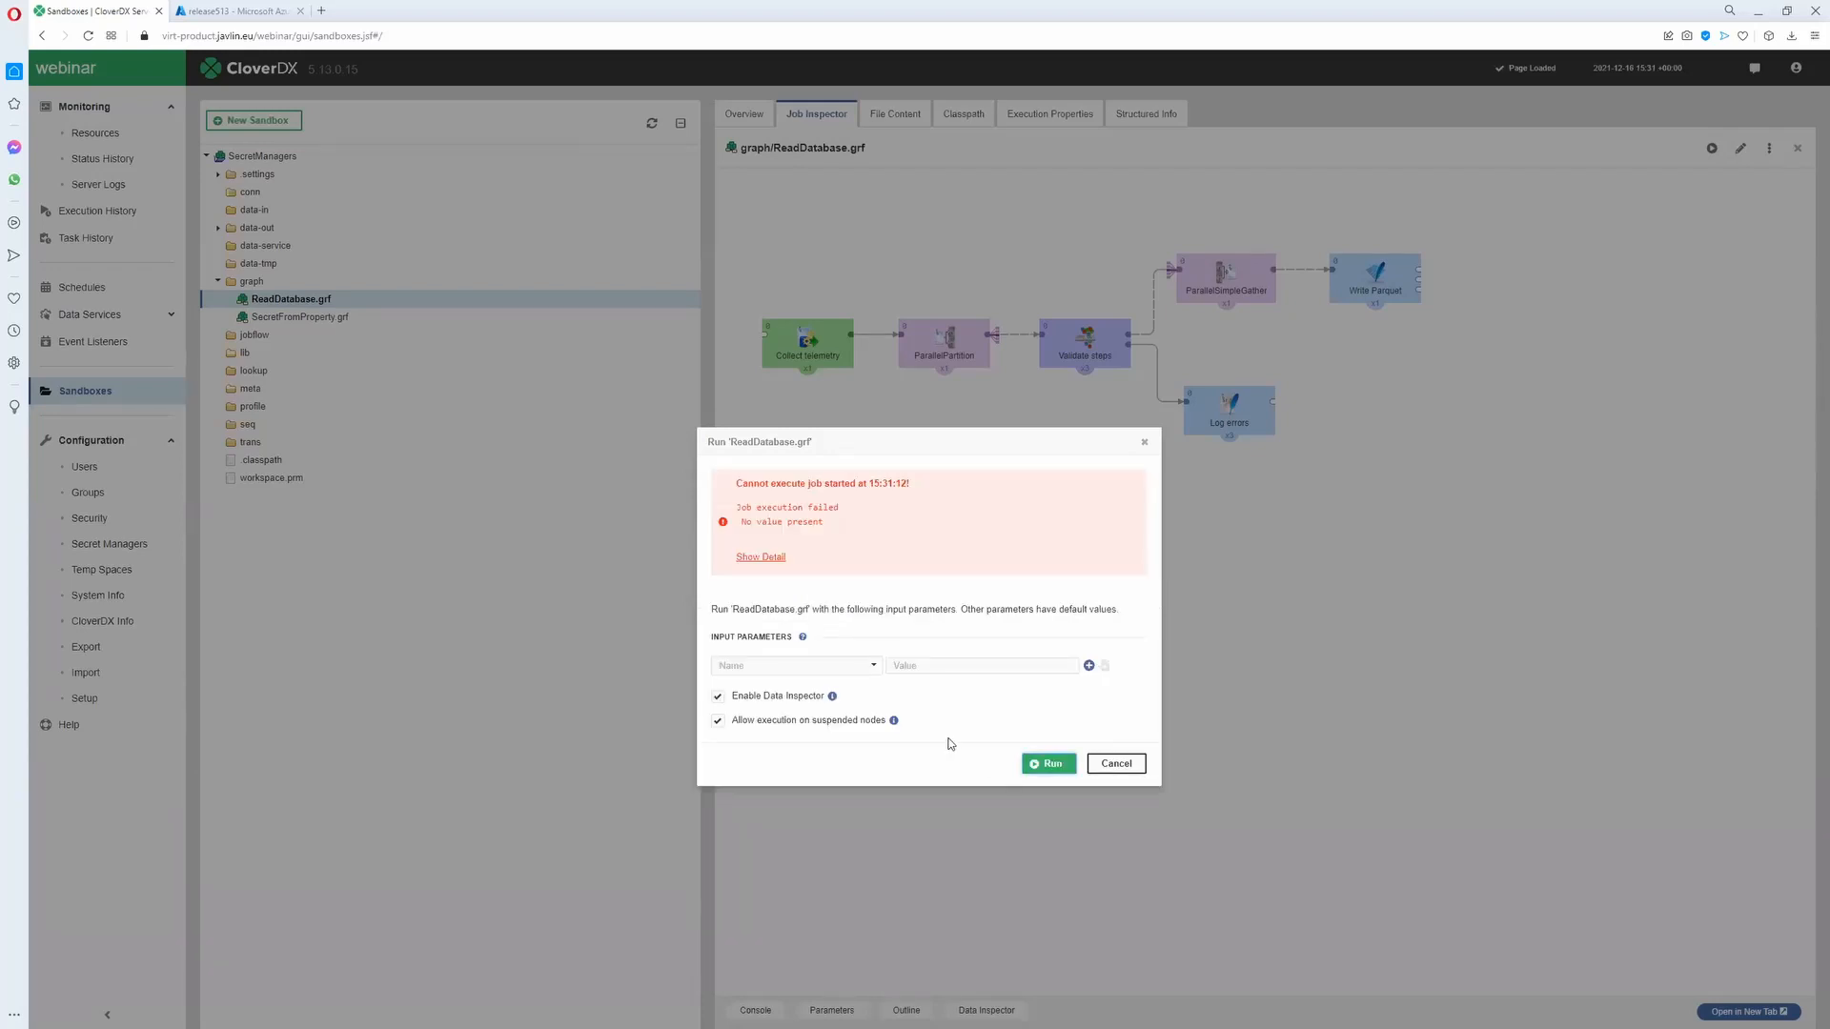
pyautogui.click(873, 666)
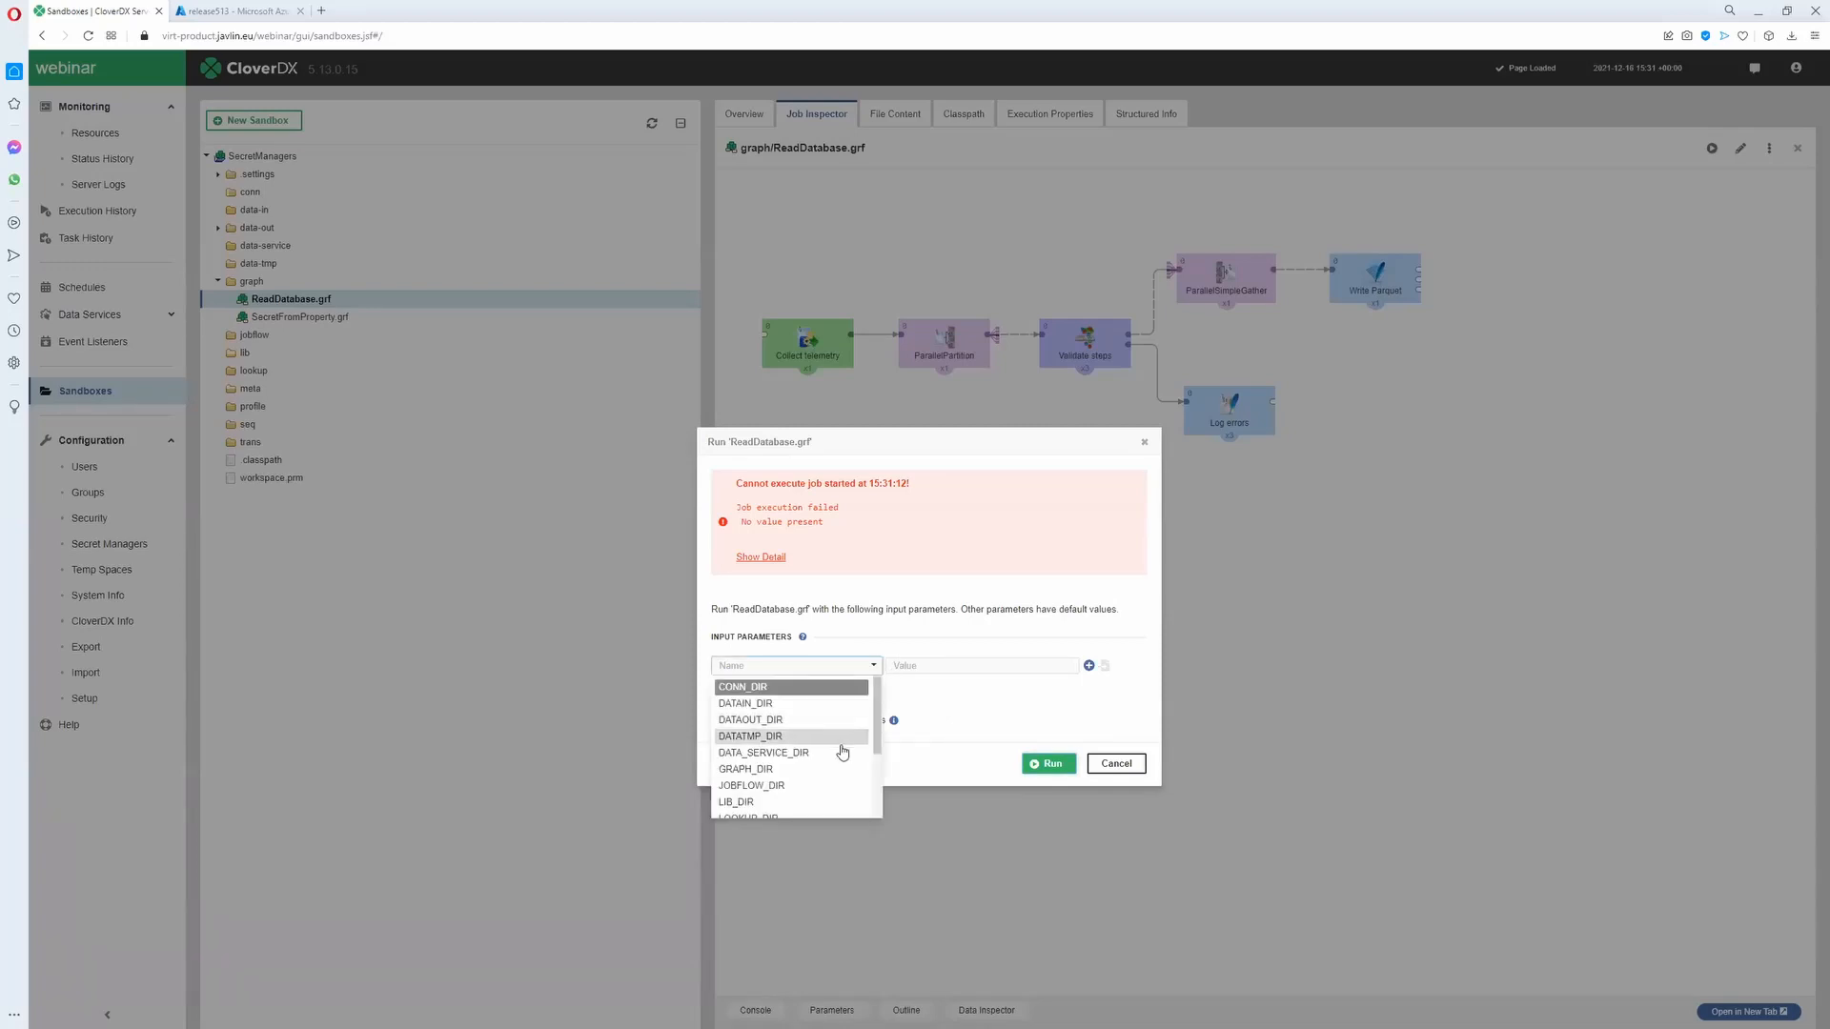
pyautogui.scroll(-2, 842, 755)
pyautogui.click(948, 718)
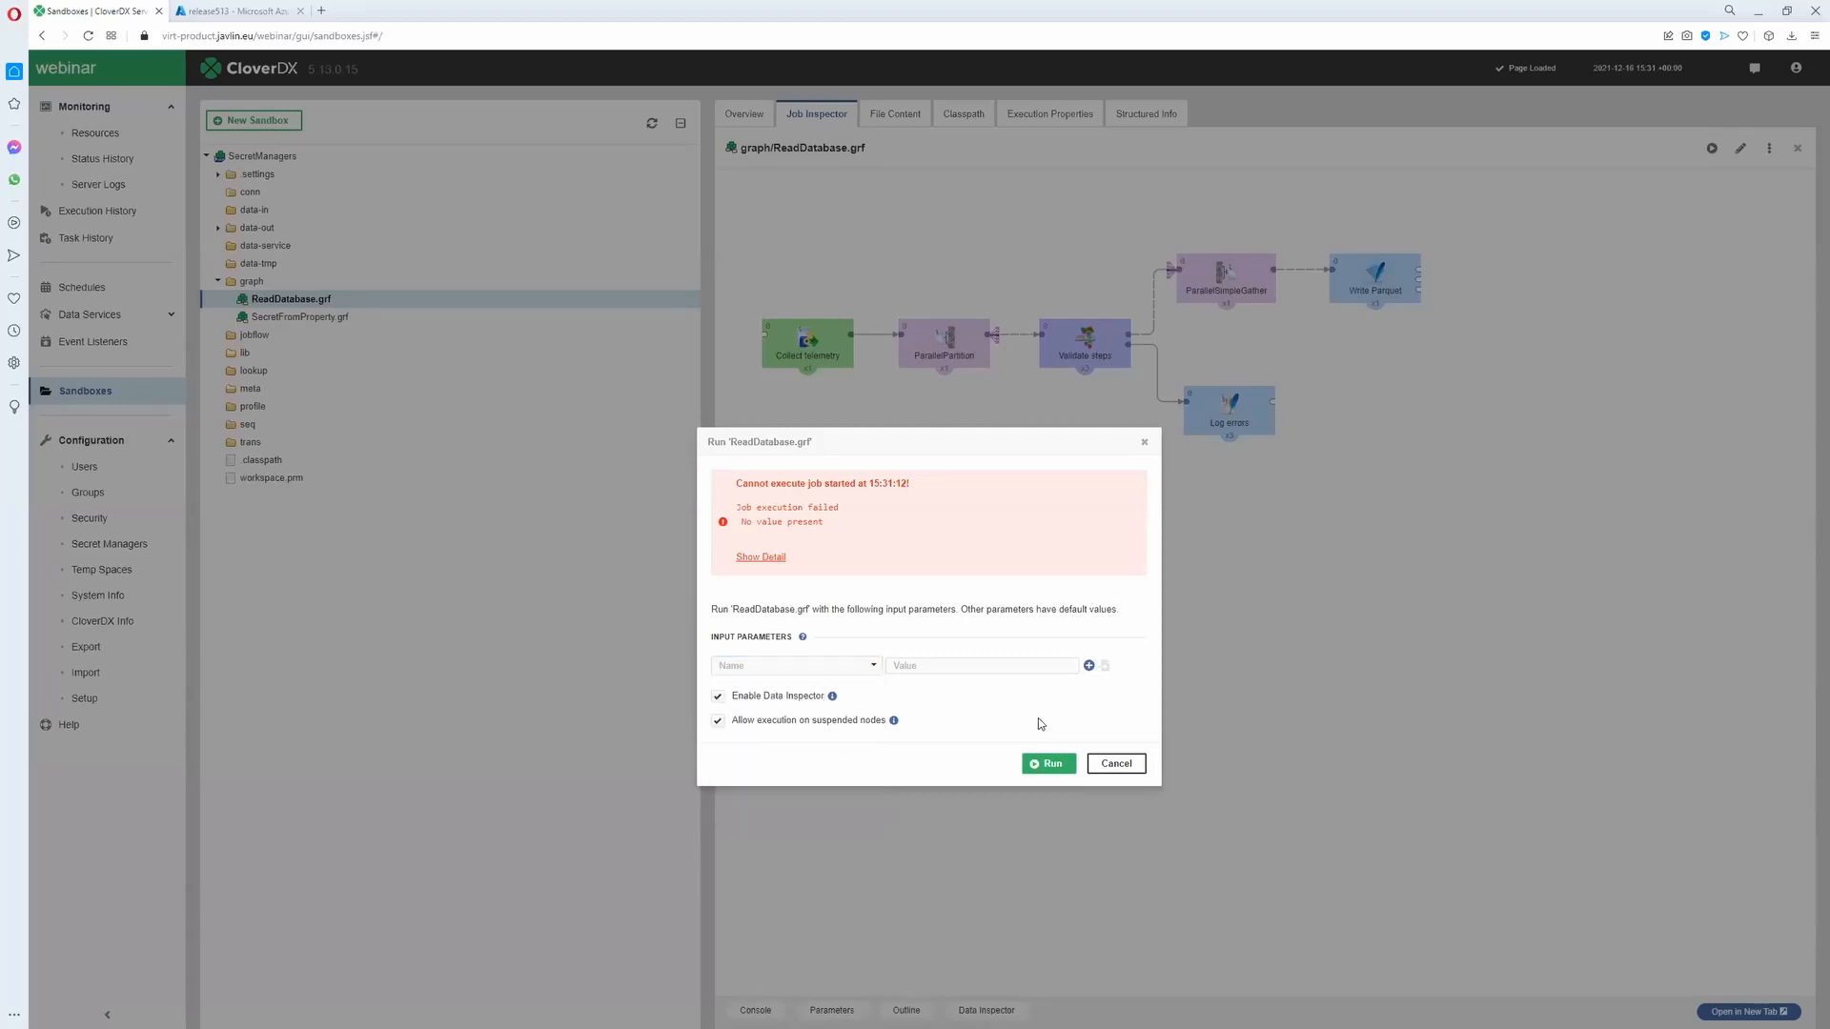
pyautogui.click(1122, 768)
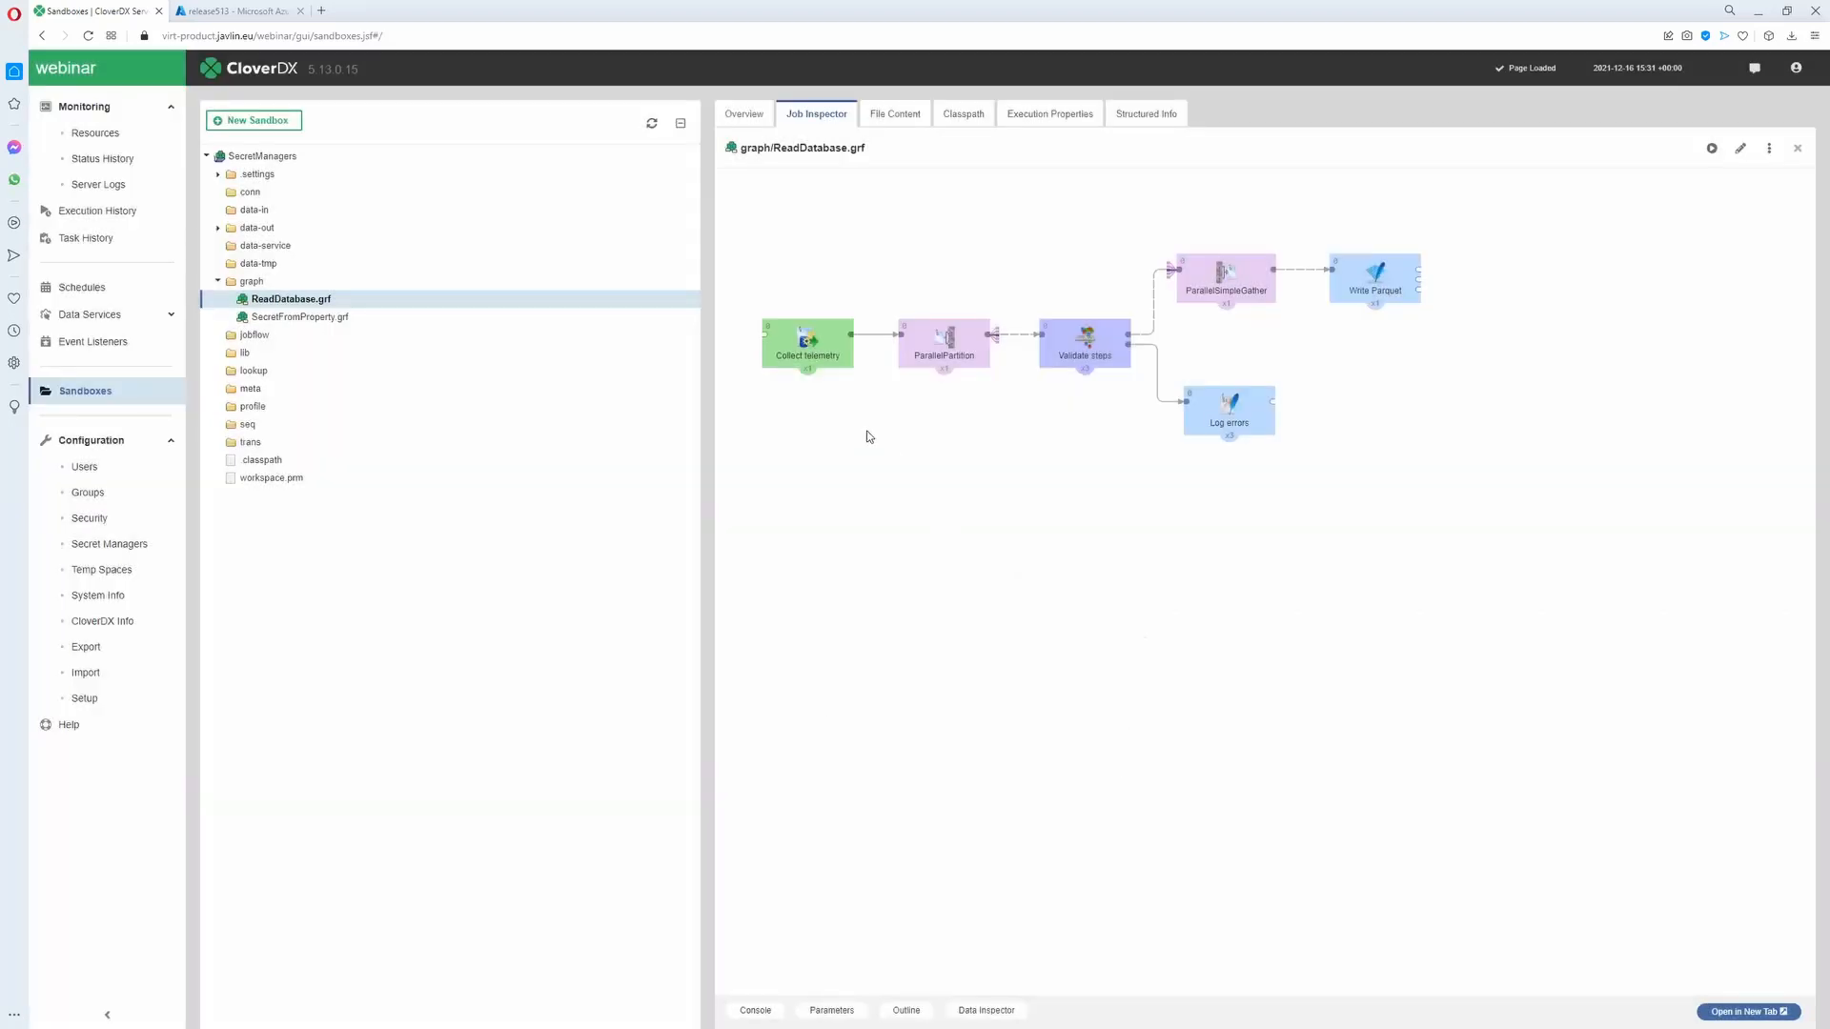